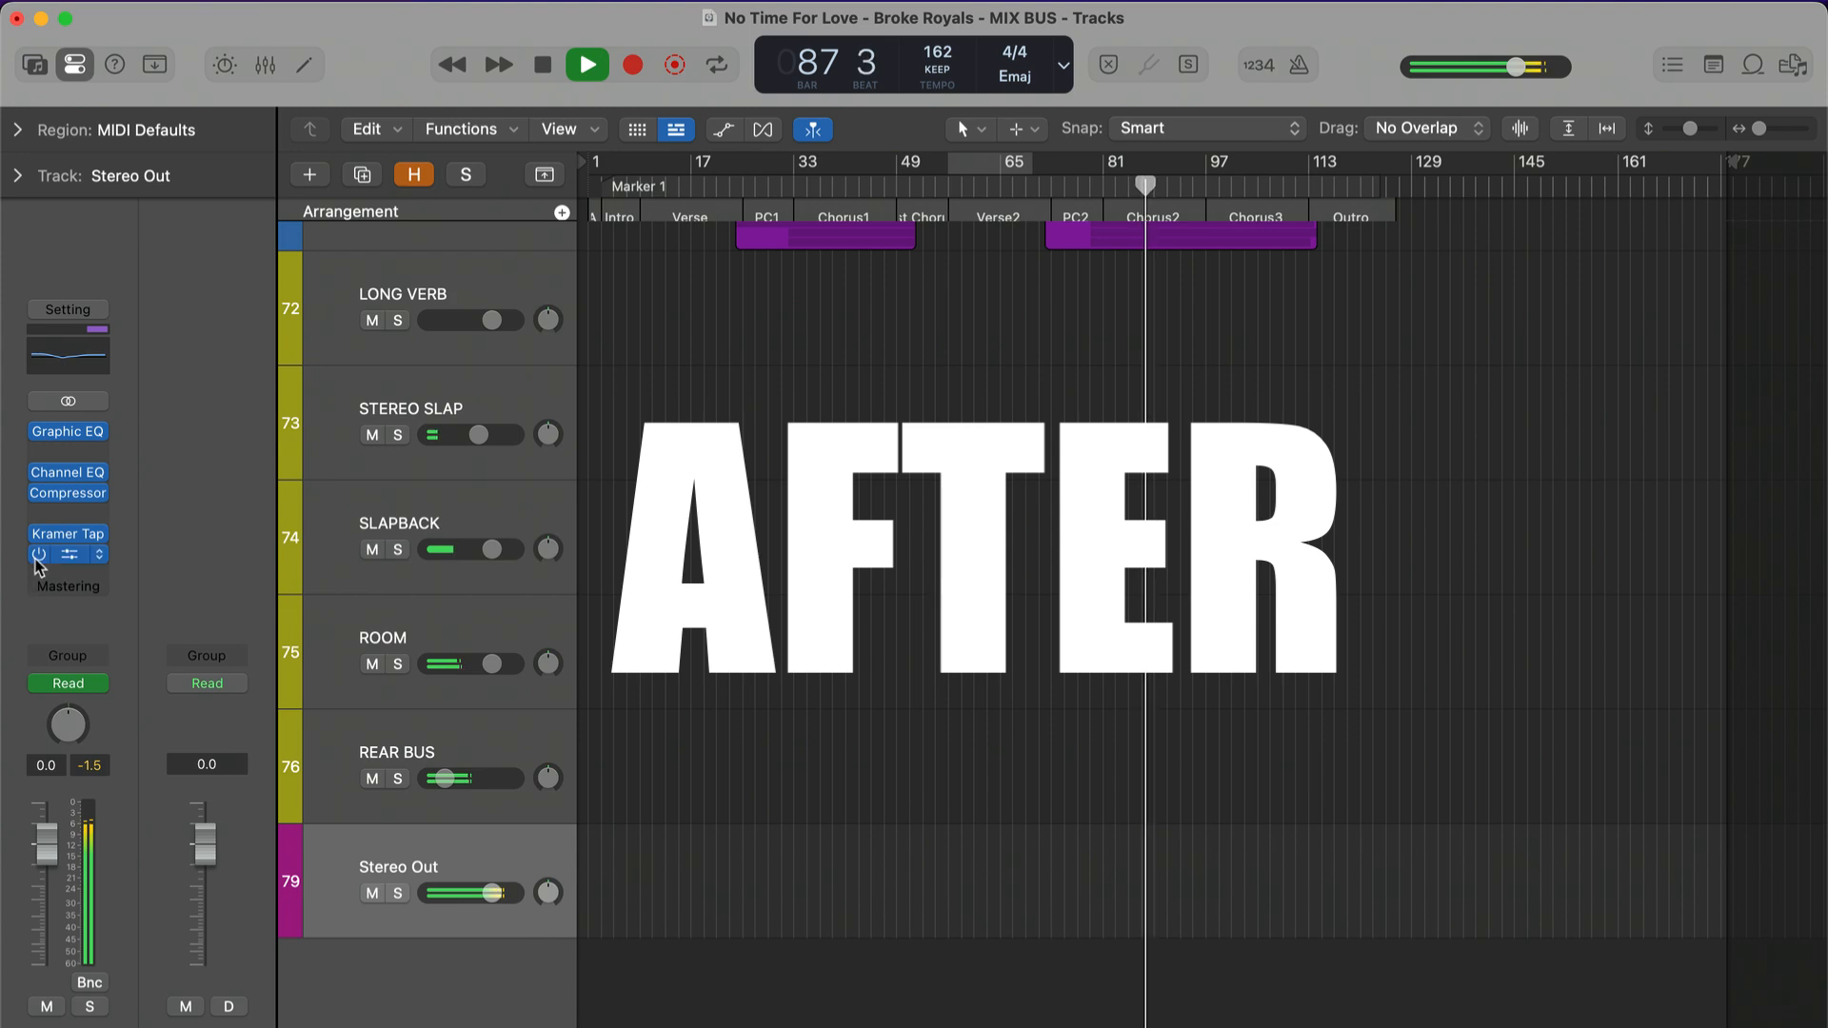
# Step: Compare the playing mix with and without processing by repeatedly bypassing and re-enabling all Stereo Out plug-ins together
pyautogui.keyDown('alt'); pyautogui.click(38, 555); pyautogui.keyUp('alt')
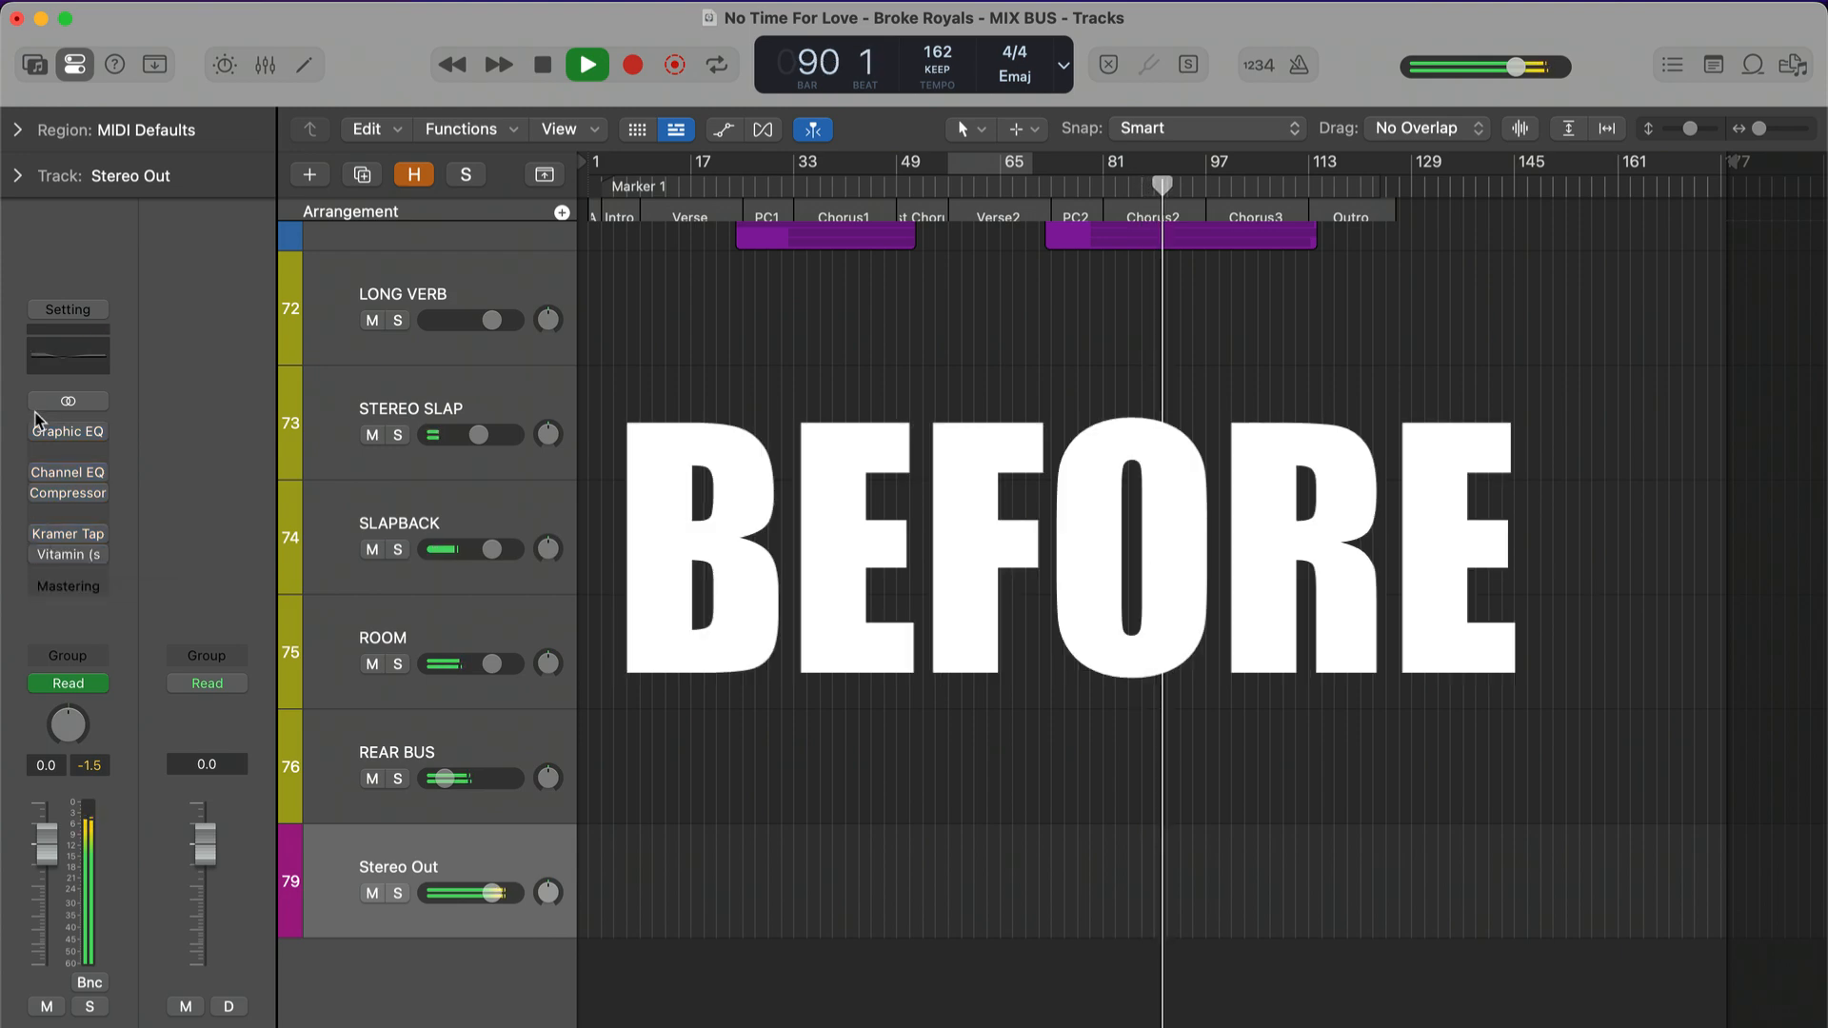
pyautogui.keyDown('alt'); pyautogui.click(39, 432); pyautogui.keyUp('alt')
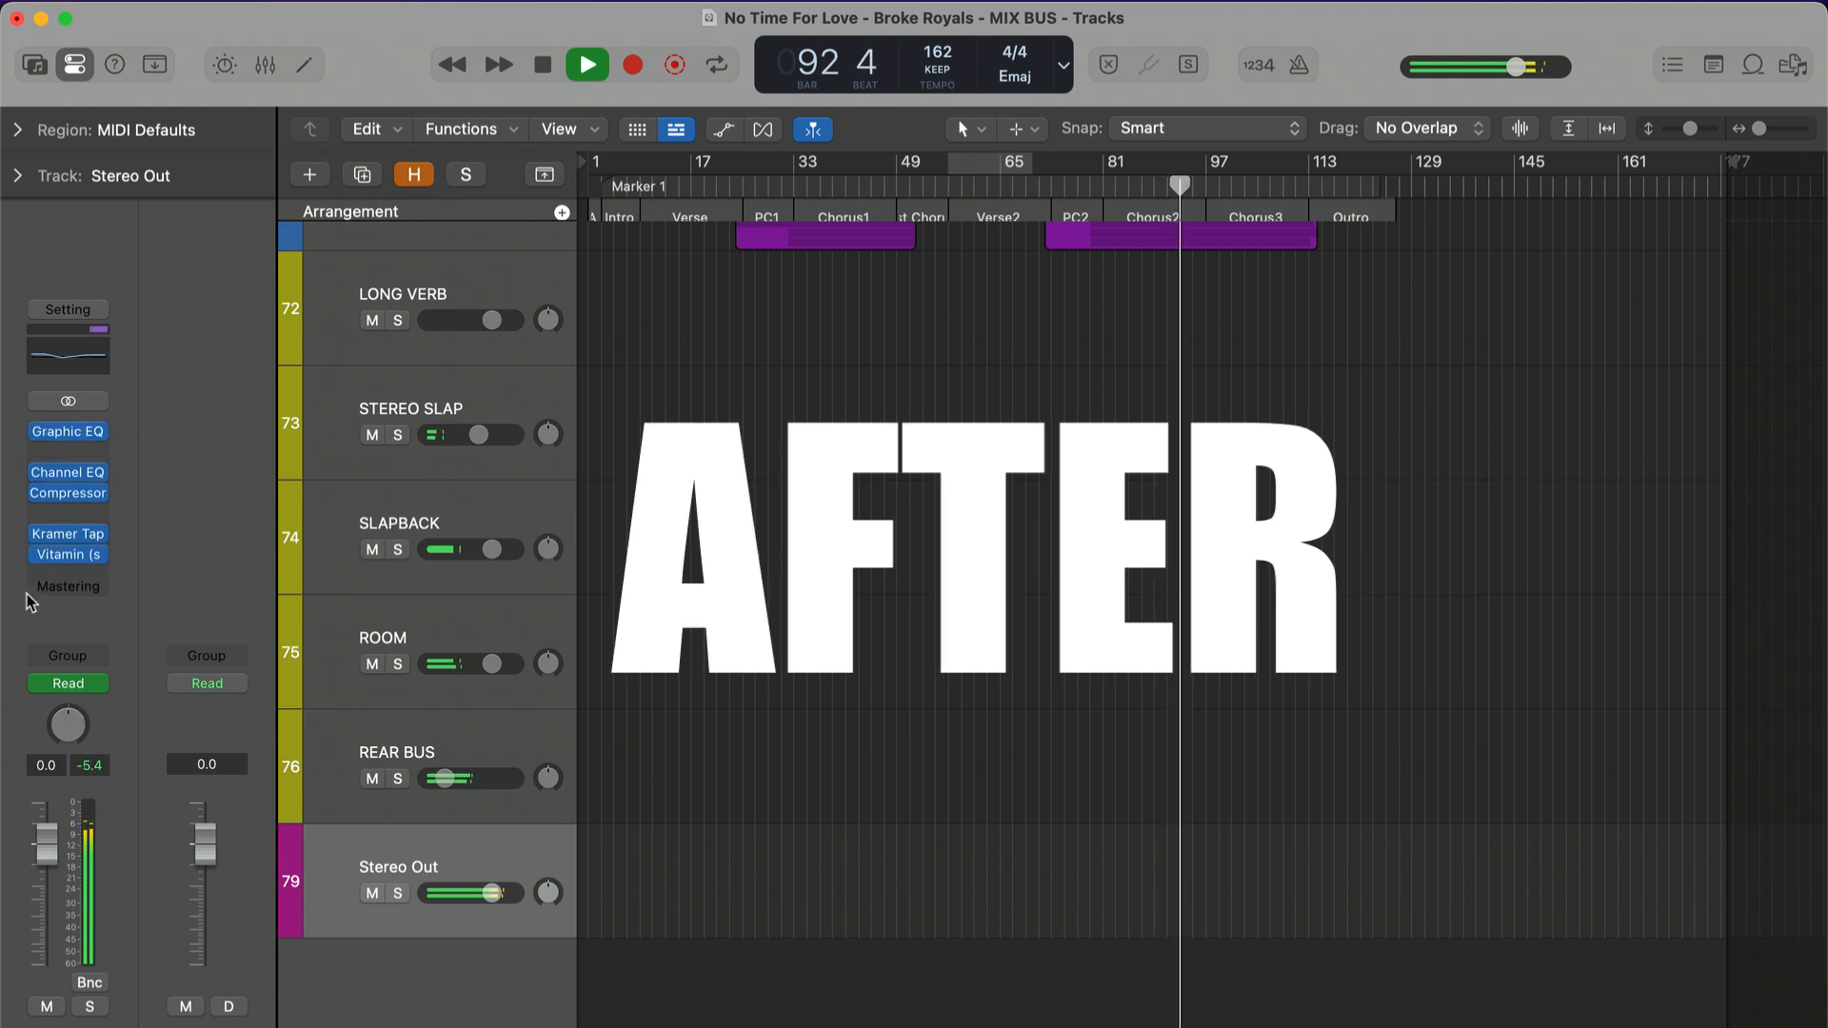
pyautogui.keyDown('alt'); pyautogui.click(38, 431); pyautogui.keyUp('alt')
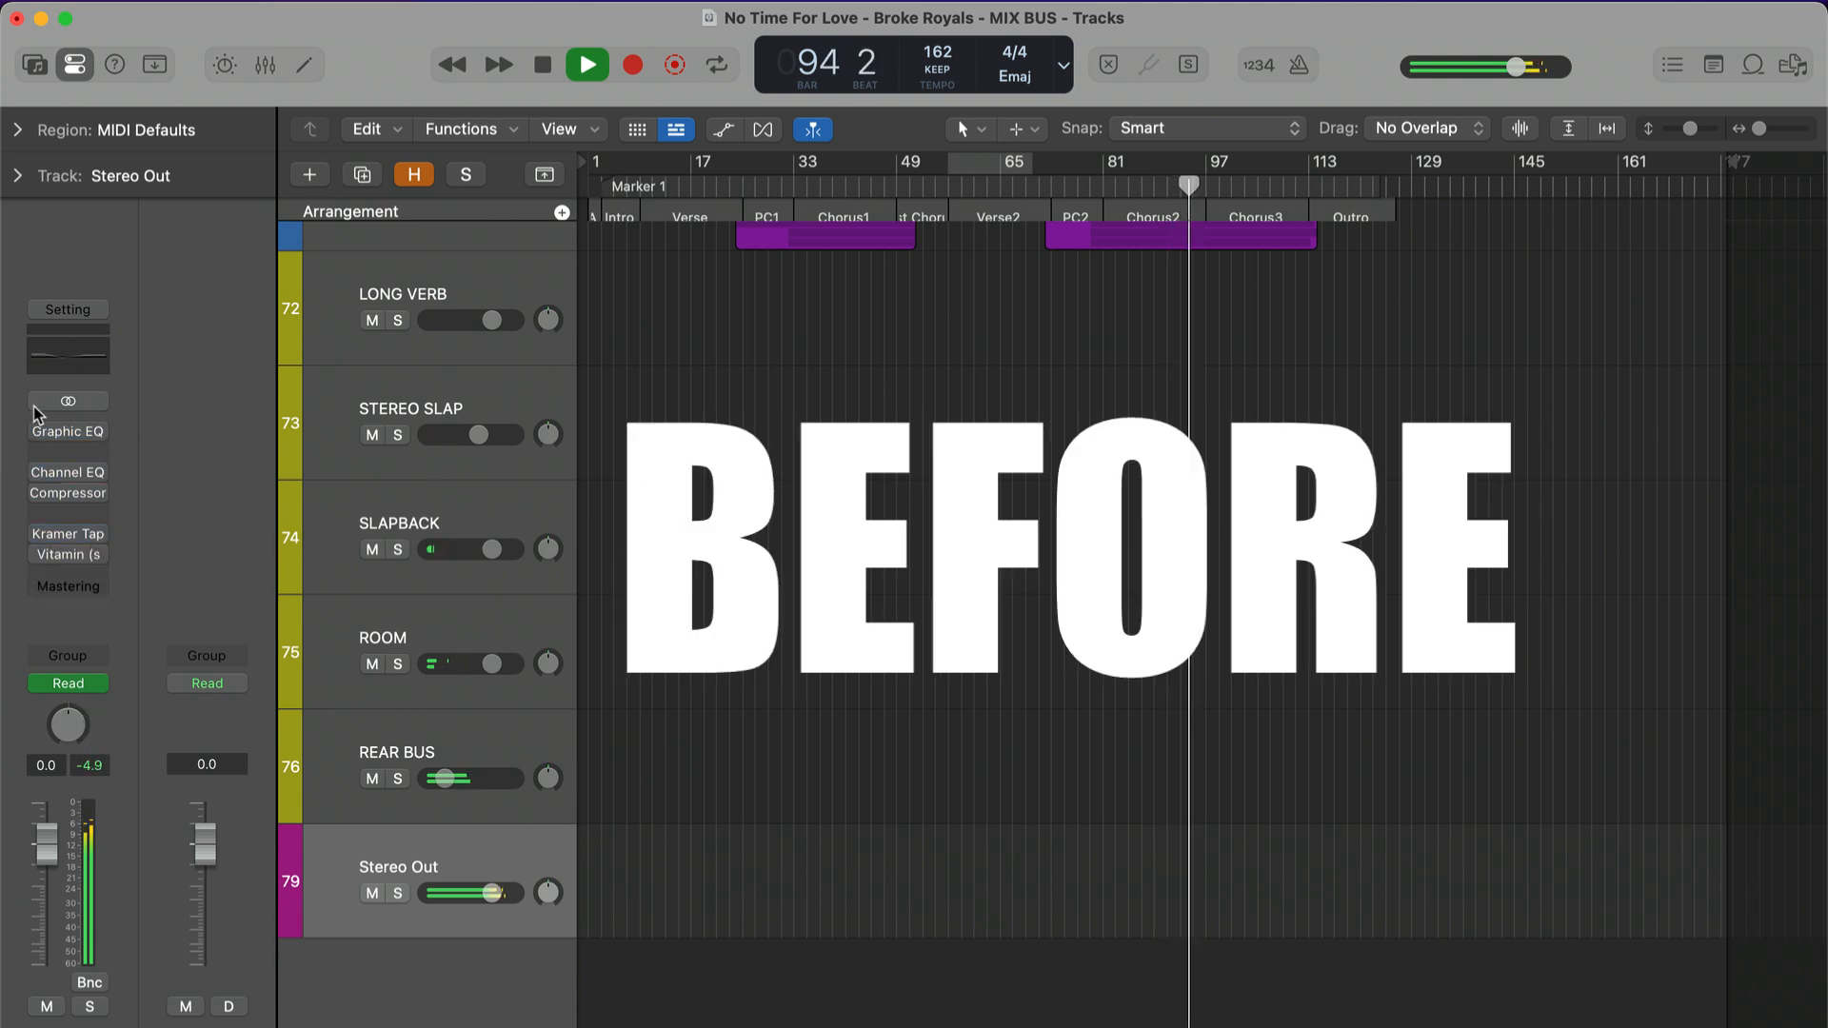
pyautogui.moveTo(36, 432)
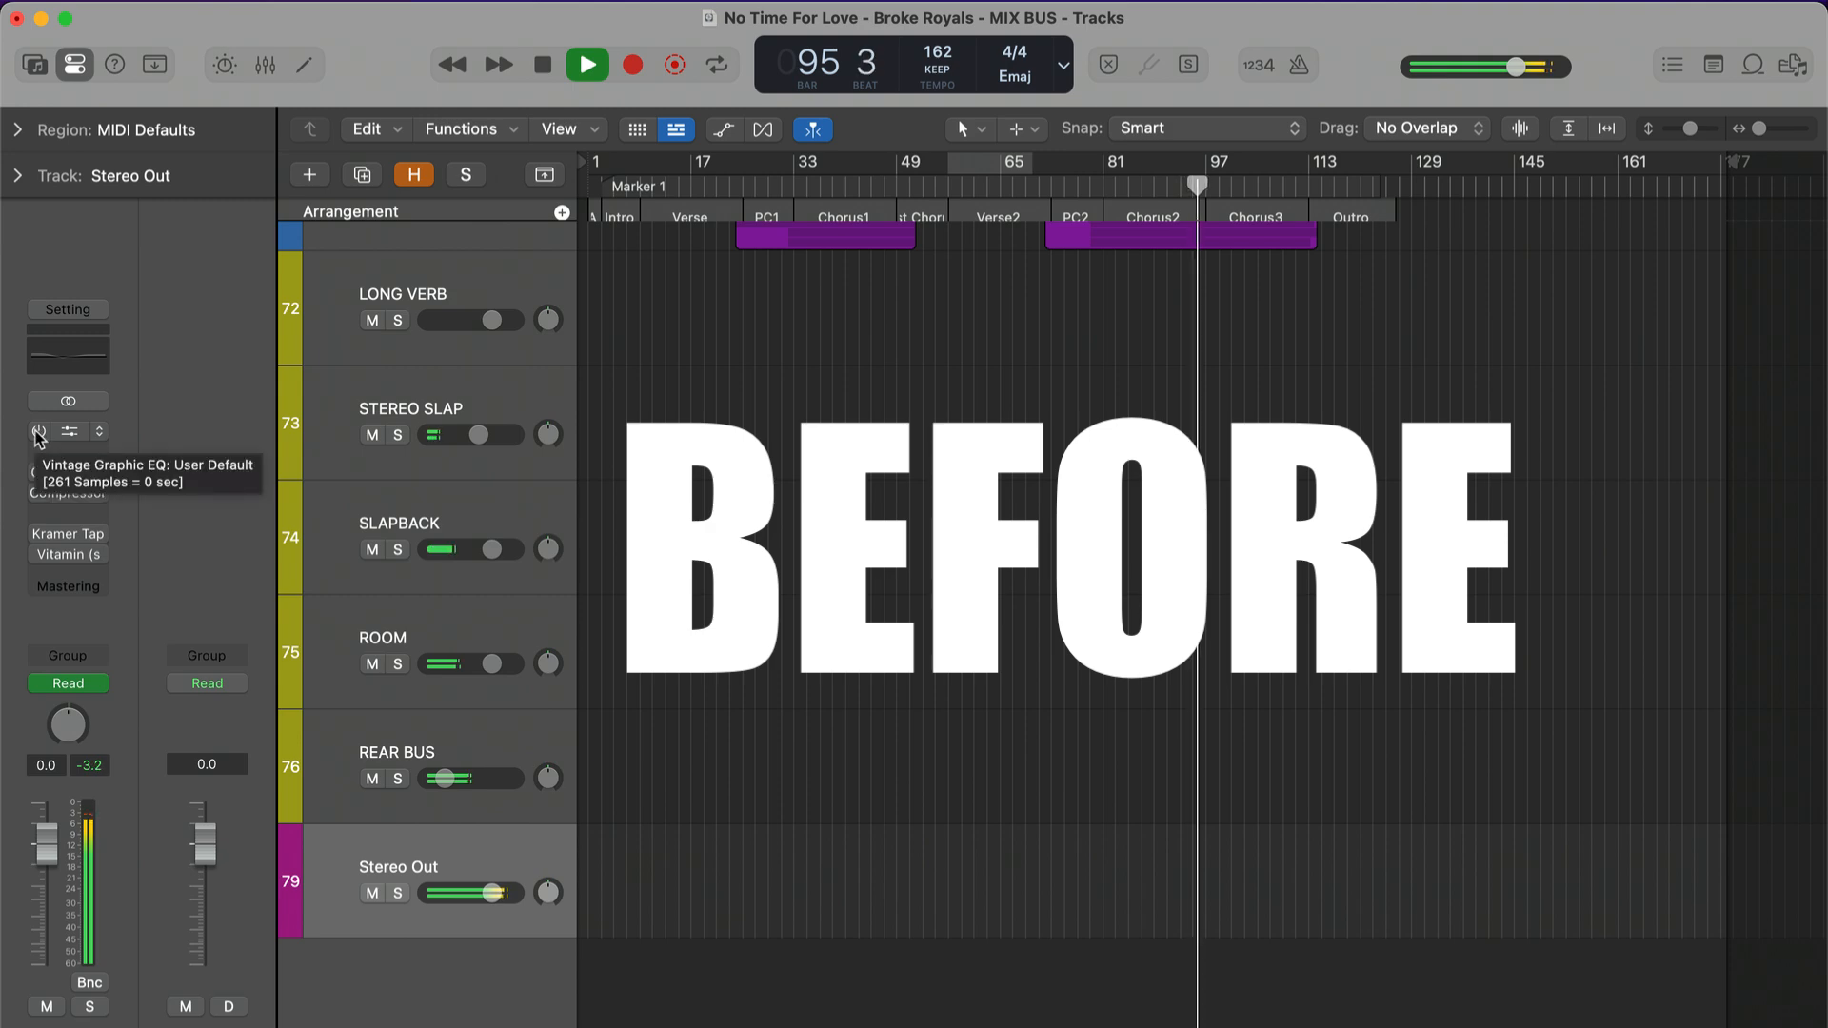
pyautogui.keyDown('alt'); pyautogui.click(38, 431); pyautogui.keyUp('alt')
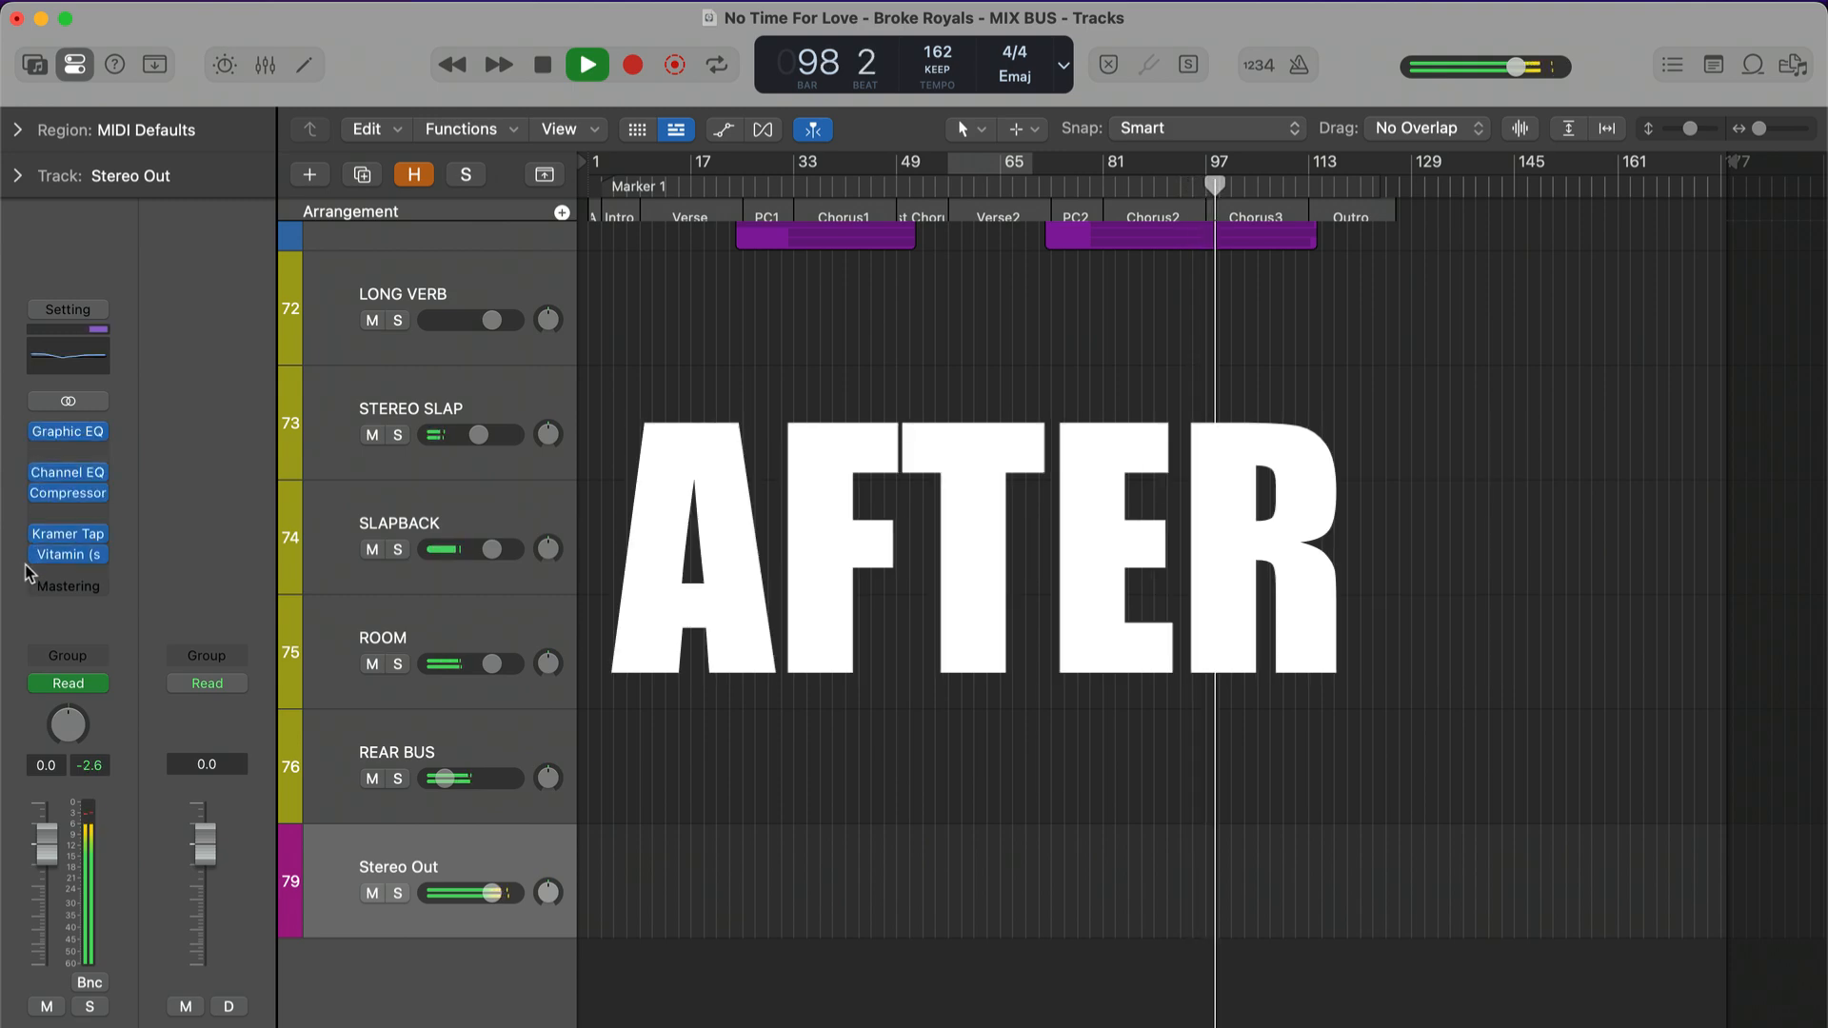
pyautogui.moveTo(40, 557)
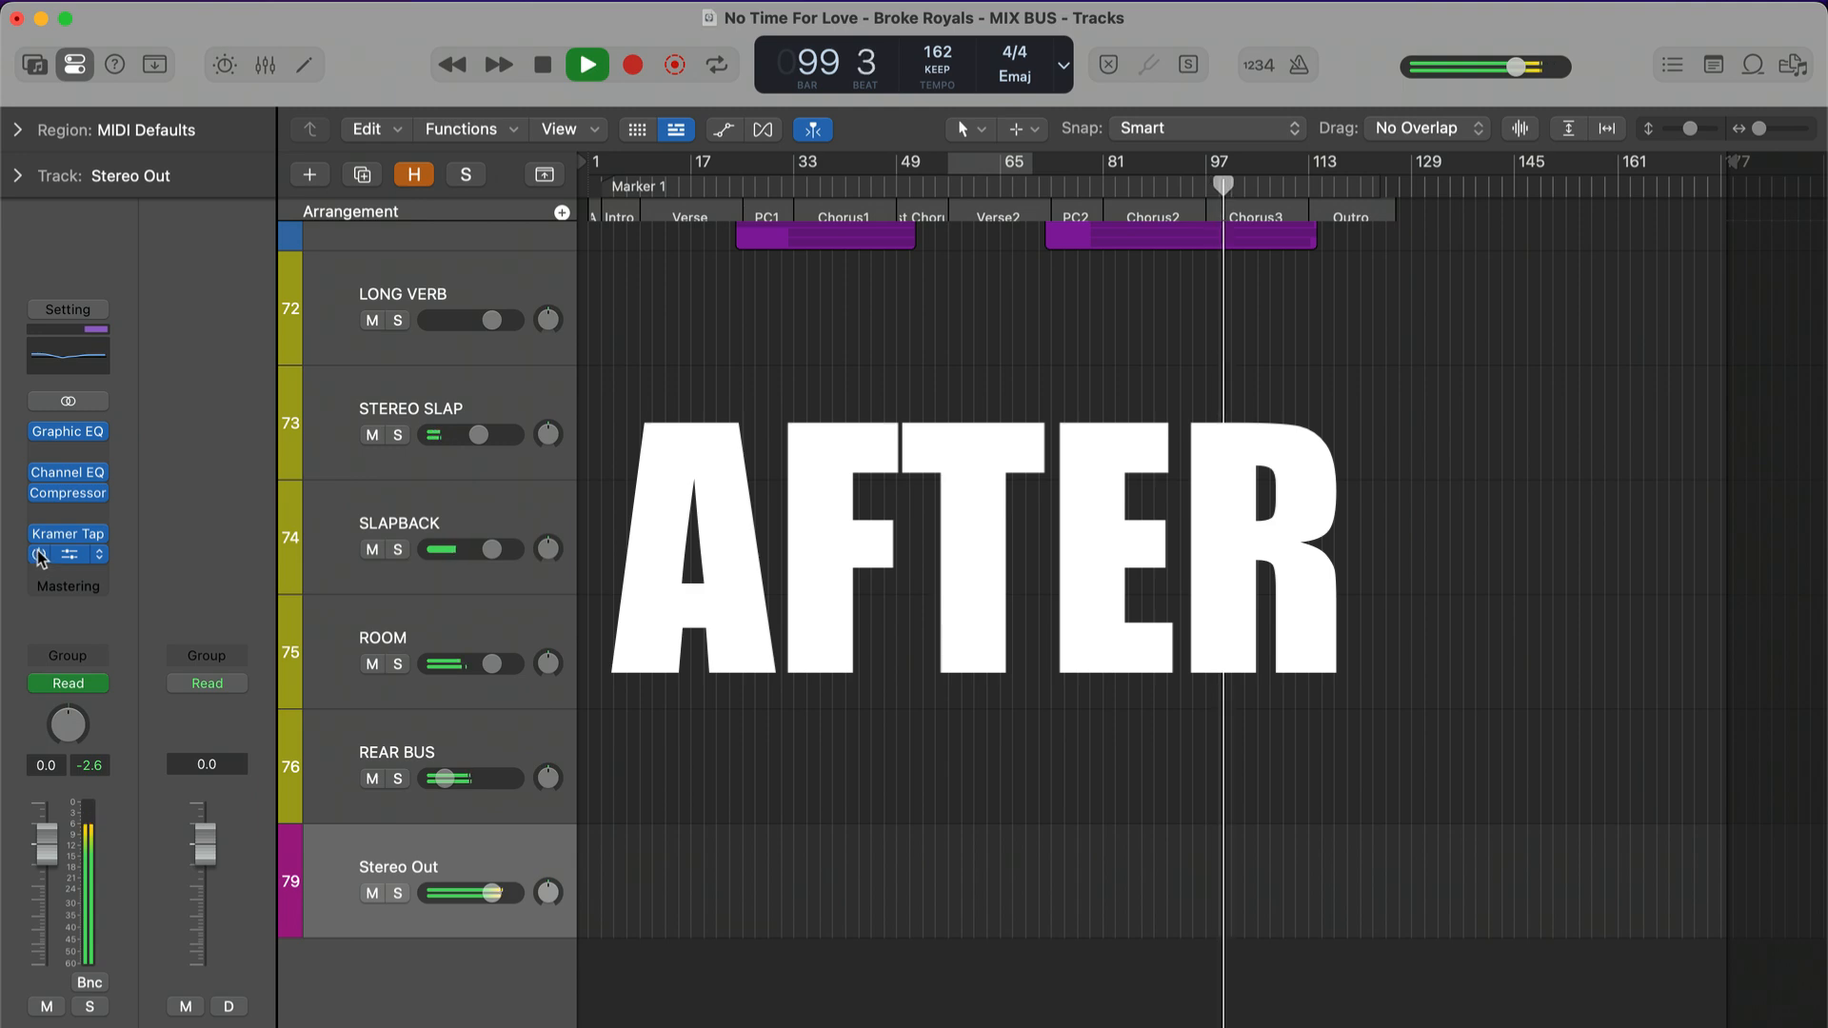
pyautogui.keyDown('alt'); pyautogui.click(40, 555); pyautogui.keyUp('alt')
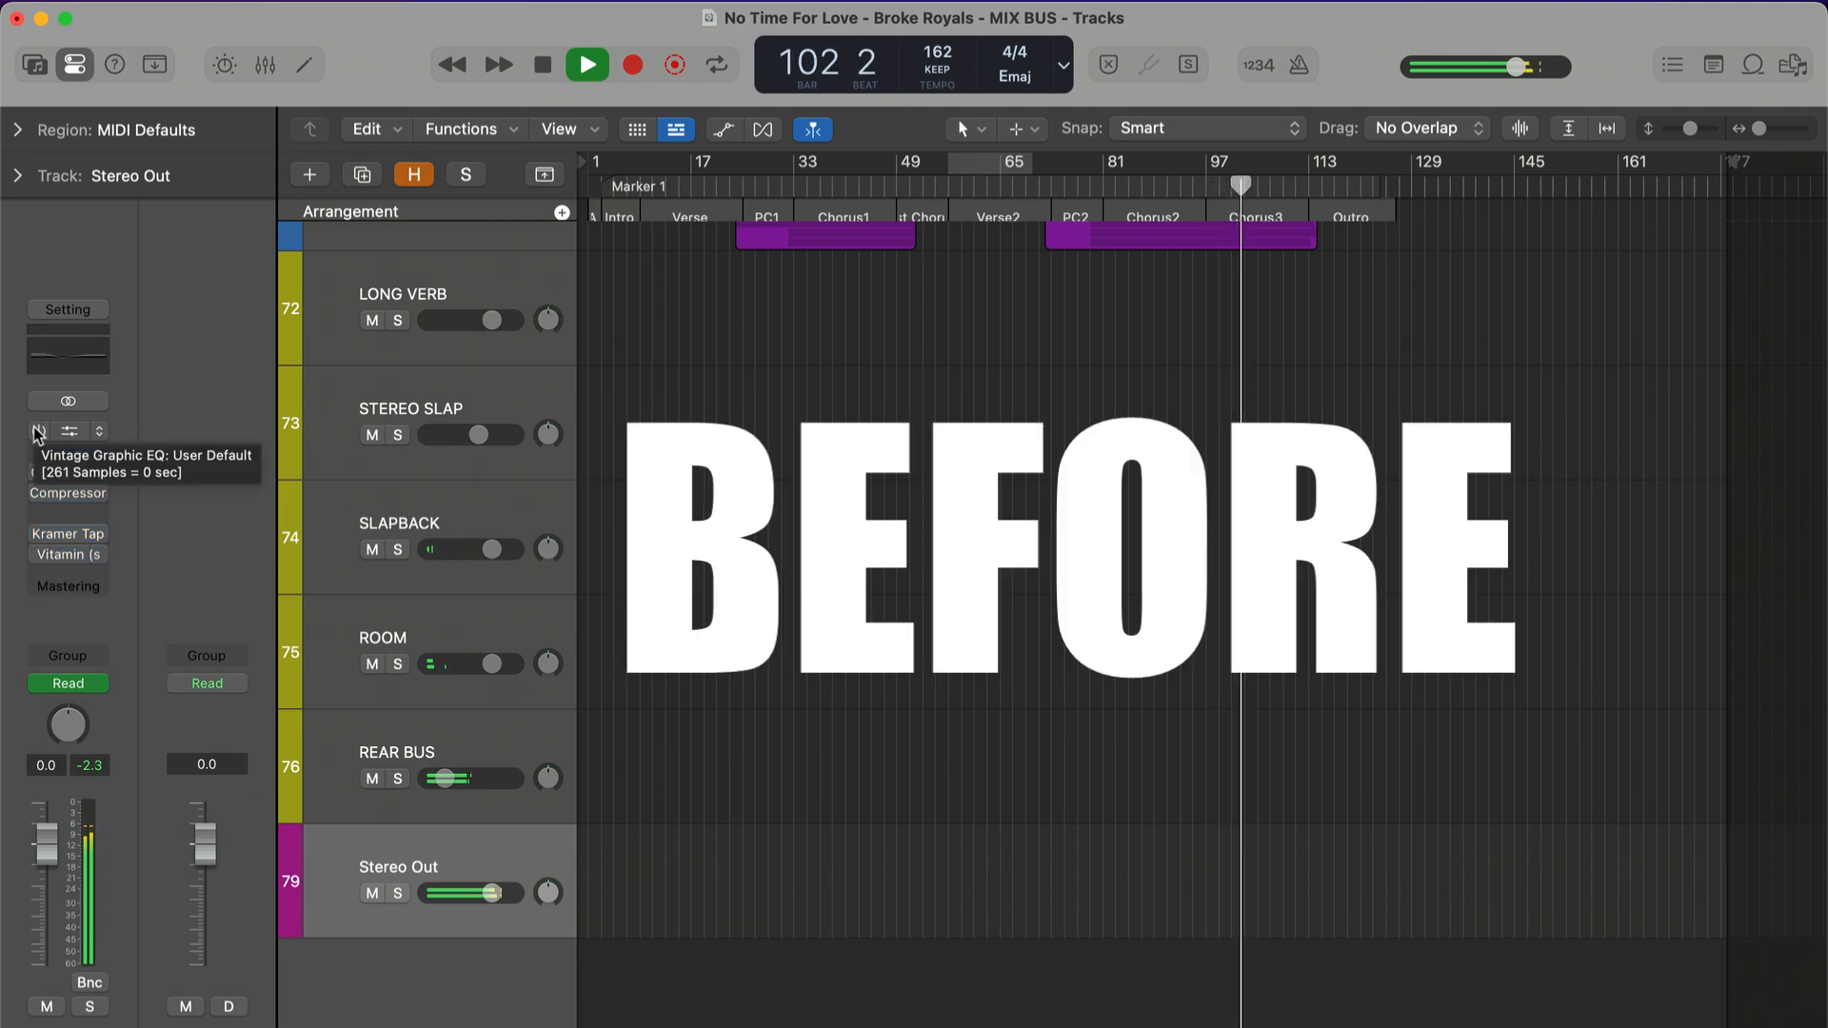
pyautogui.keyDown('alt'); pyautogui.click(38, 431); pyautogui.keyUp('alt')
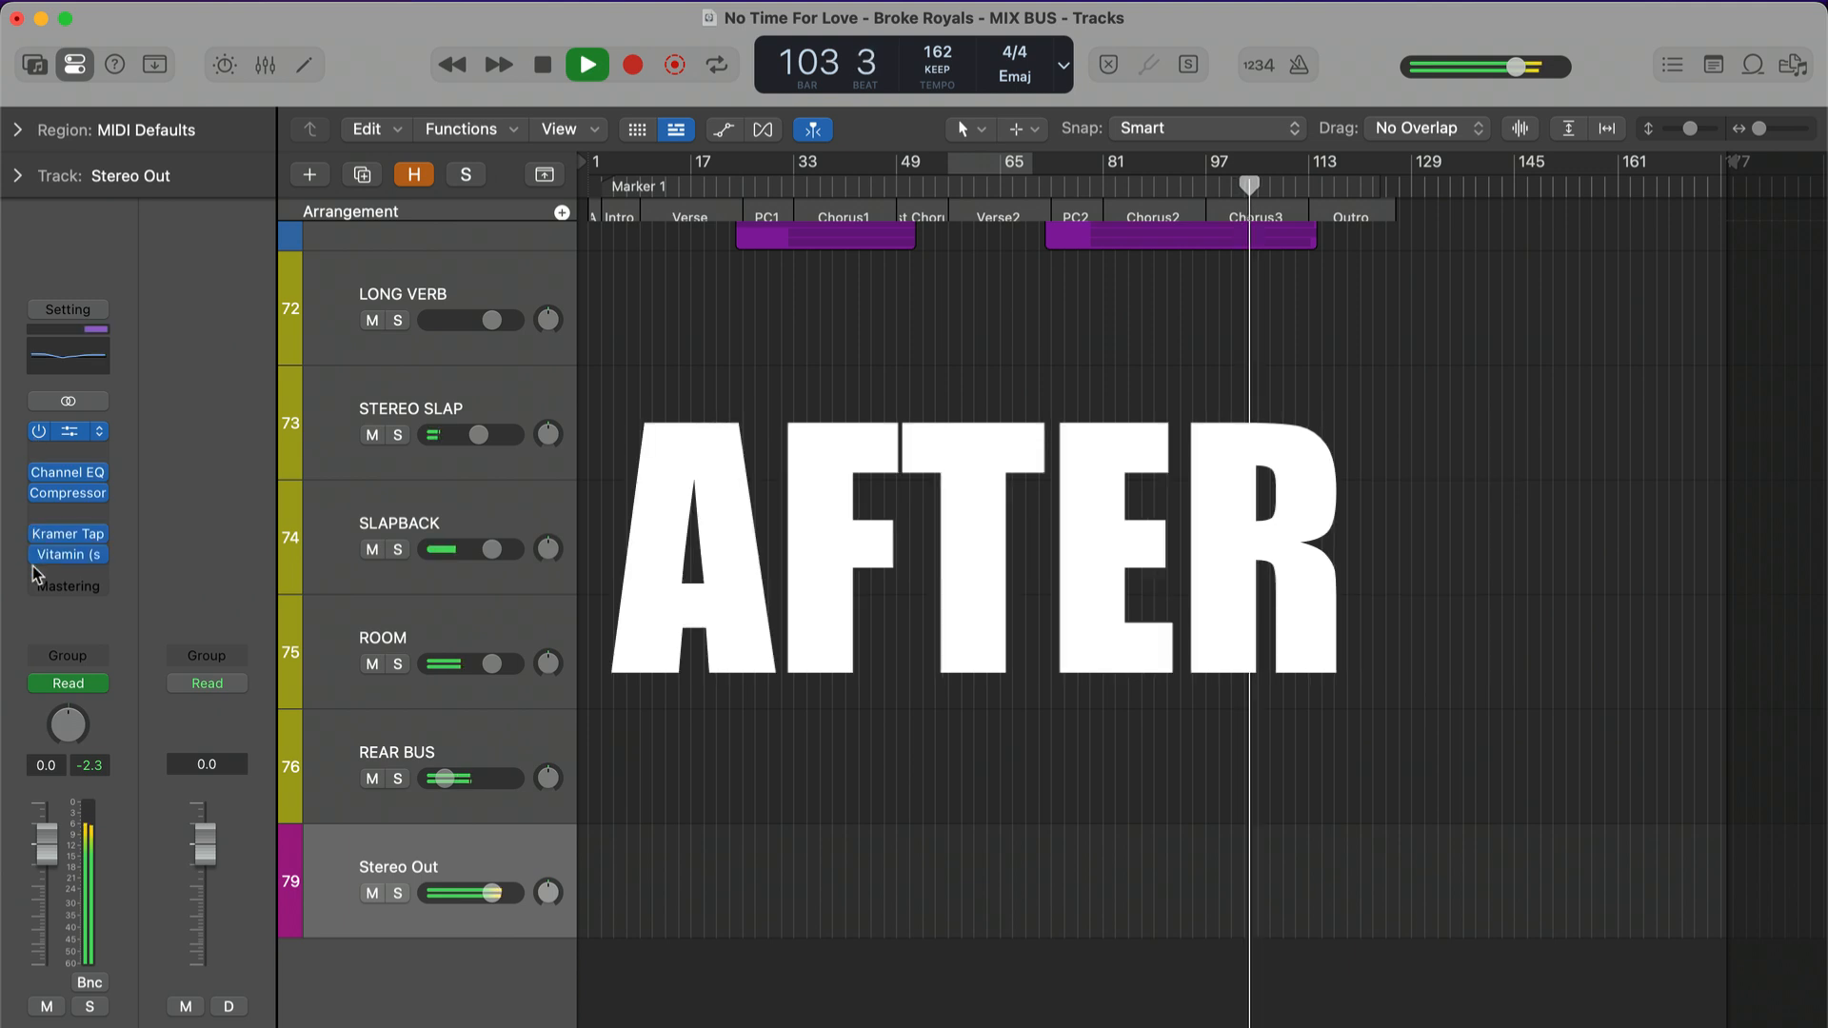
pyautogui.moveTo(38, 559)
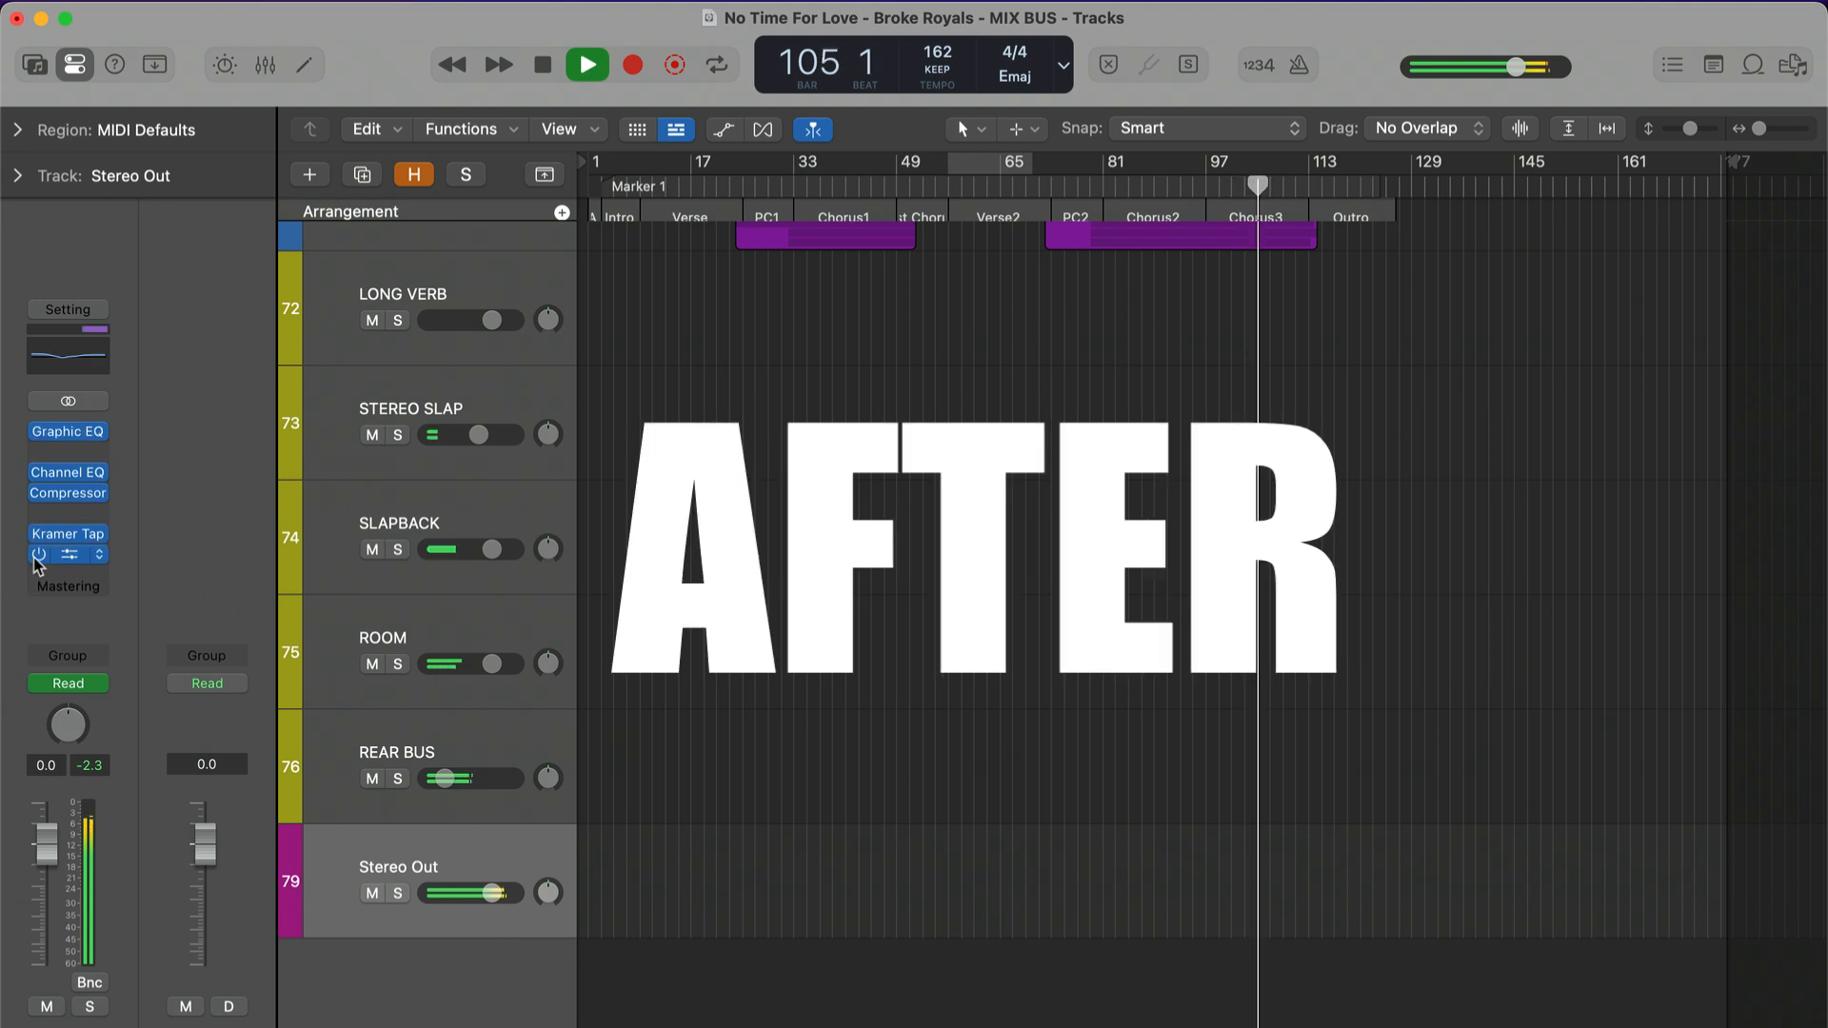
pyautogui.keyDown('alt'); pyautogui.click(39, 432); pyautogui.keyUp('alt')
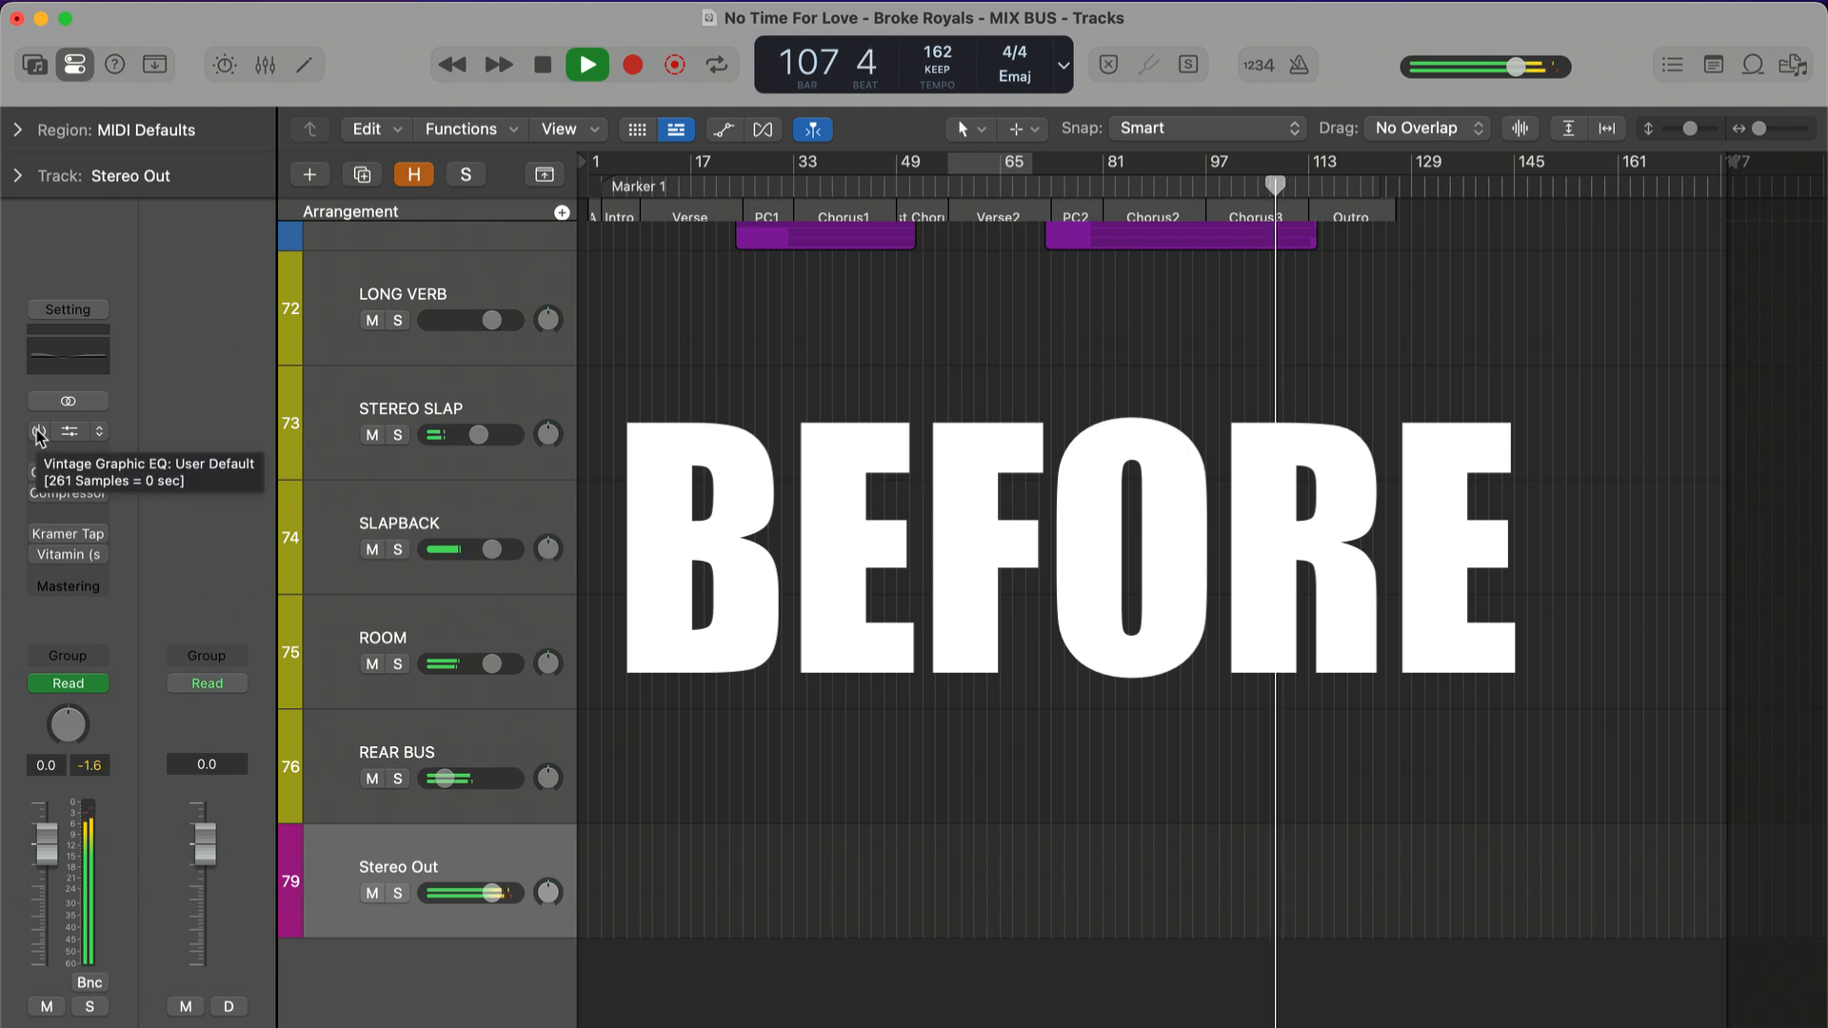
pyautogui.keyDown('alt'); pyautogui.click(39, 433); pyautogui.keyUp('alt')
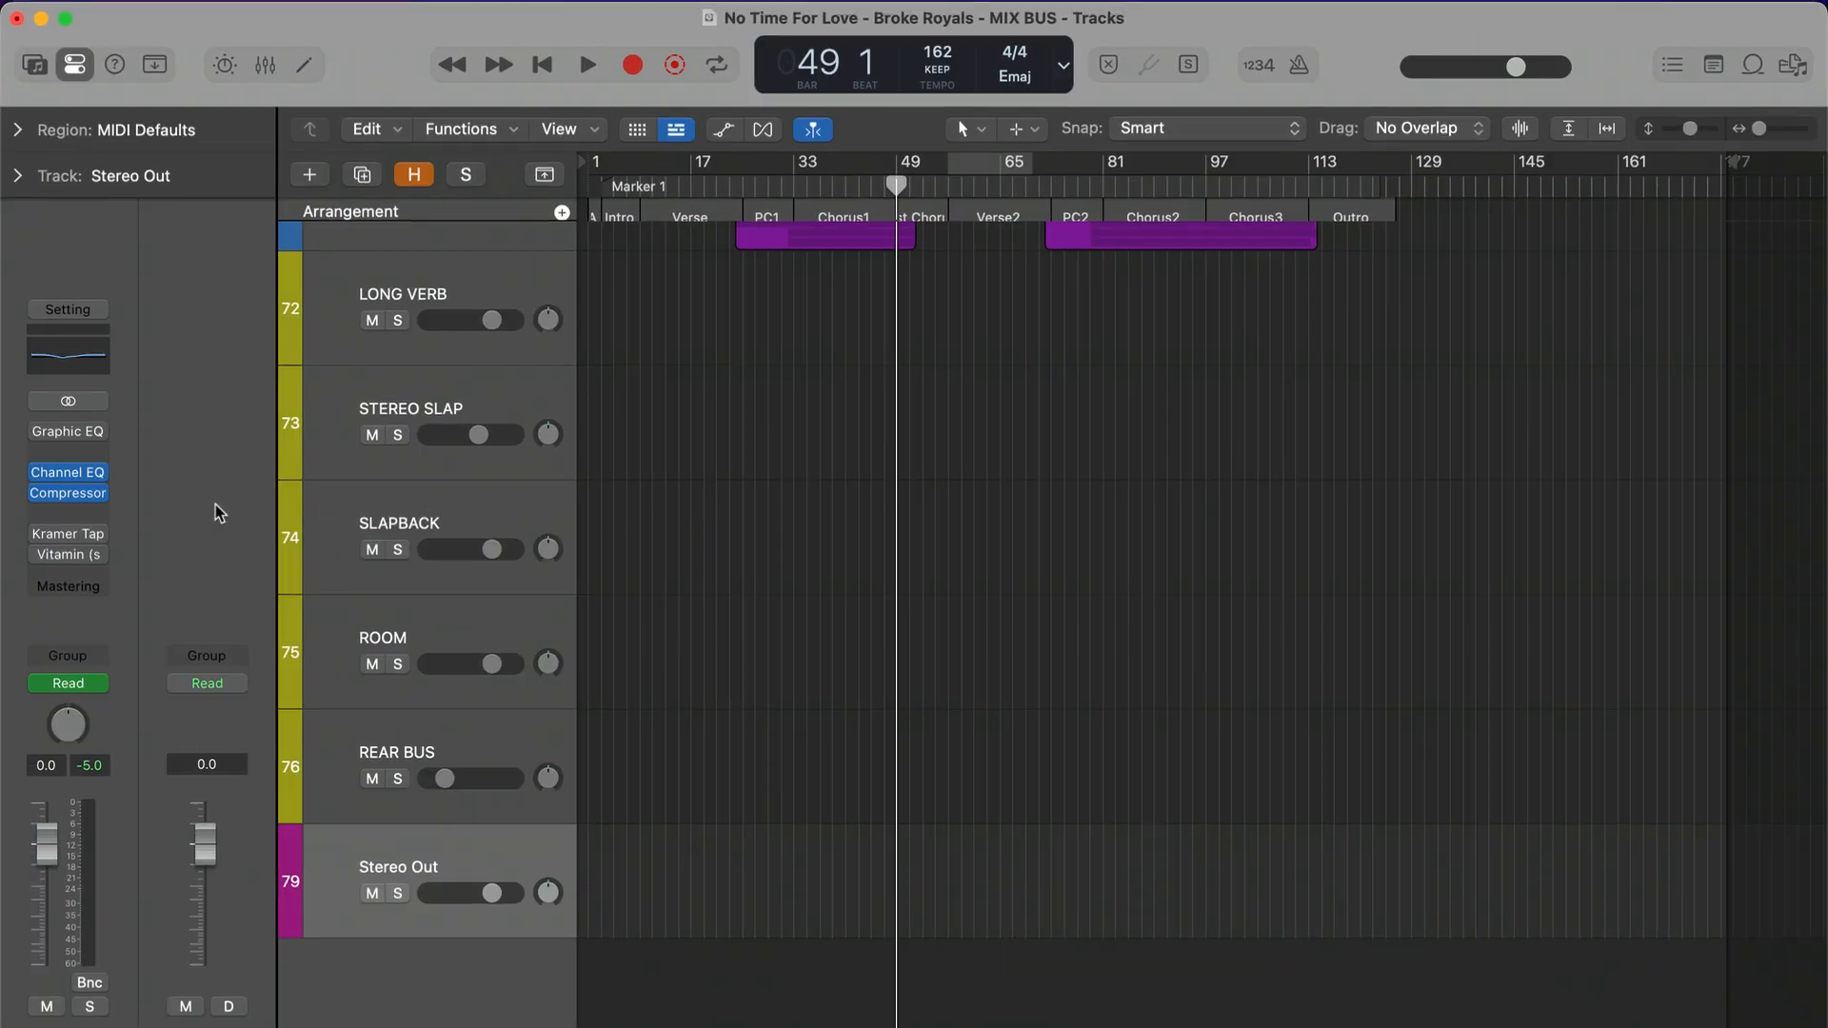
# Step: Open the Channel EQ on Stereo Out, bypass the Compressor, and compare the EQ on and off during playback
pyautogui.click(86, 475)
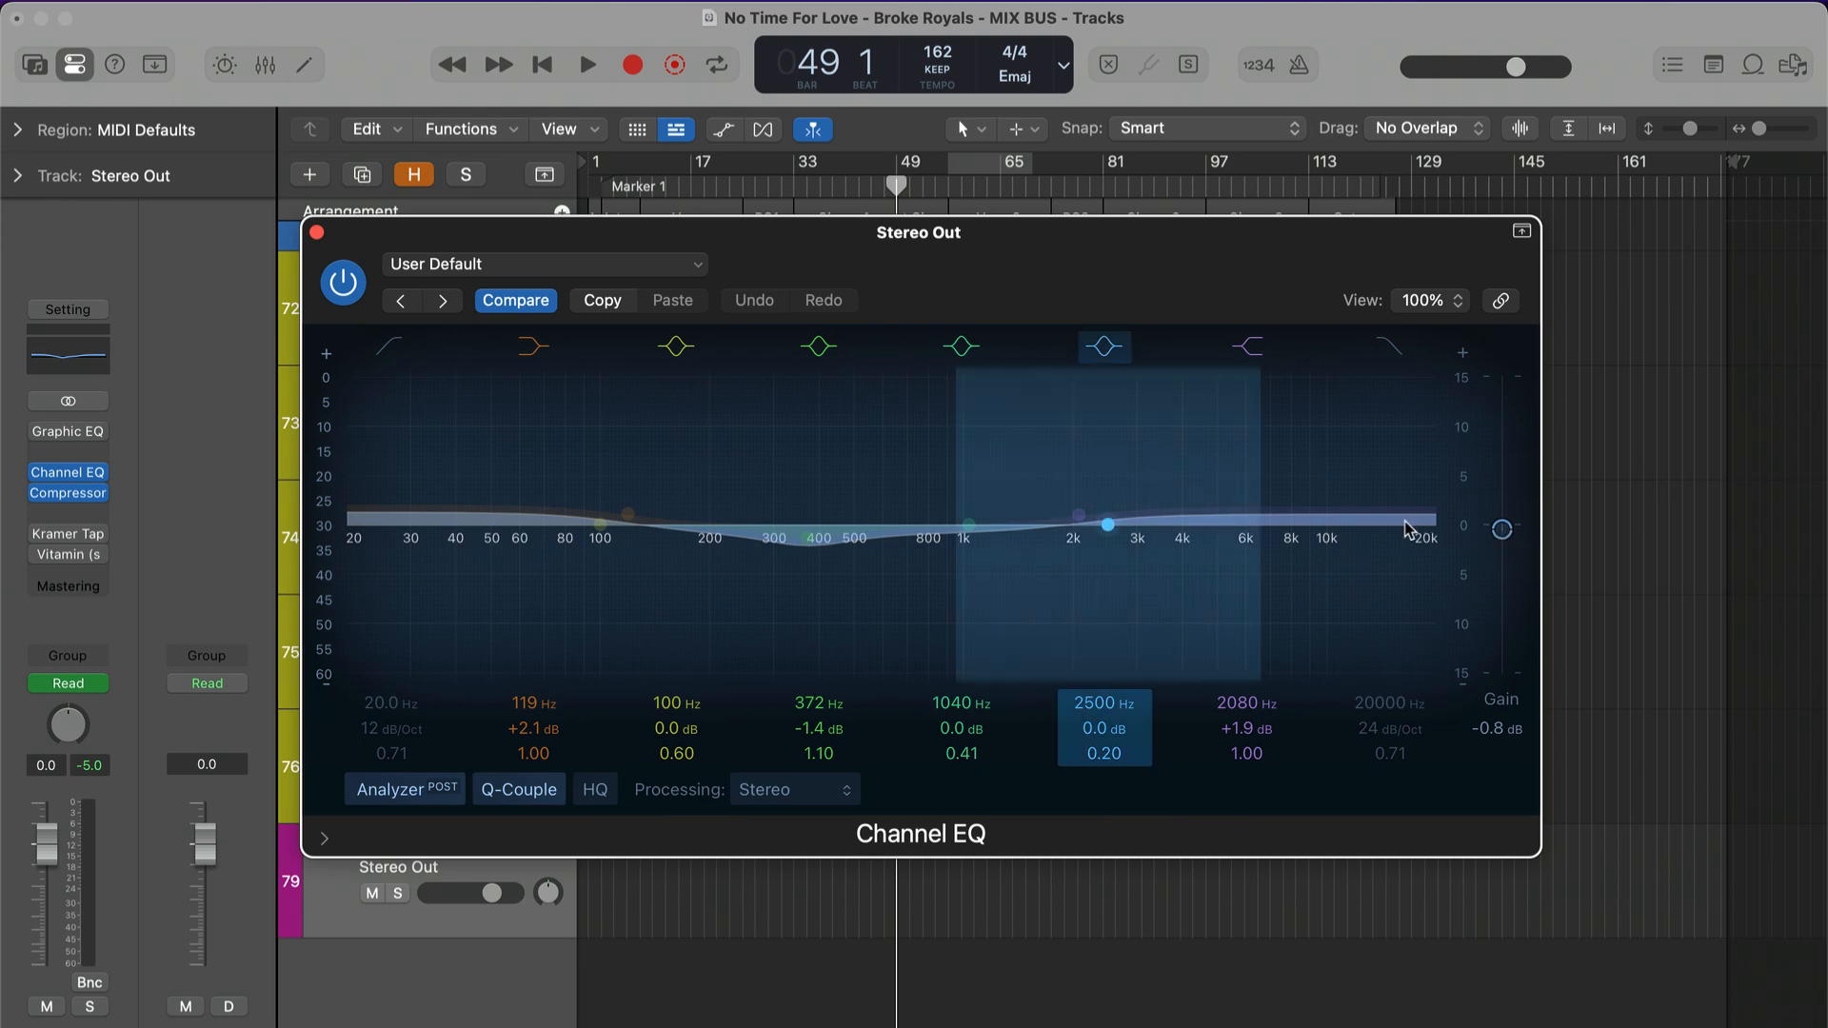
pyautogui.click(34, 494)
pyautogui.click(353, 254)
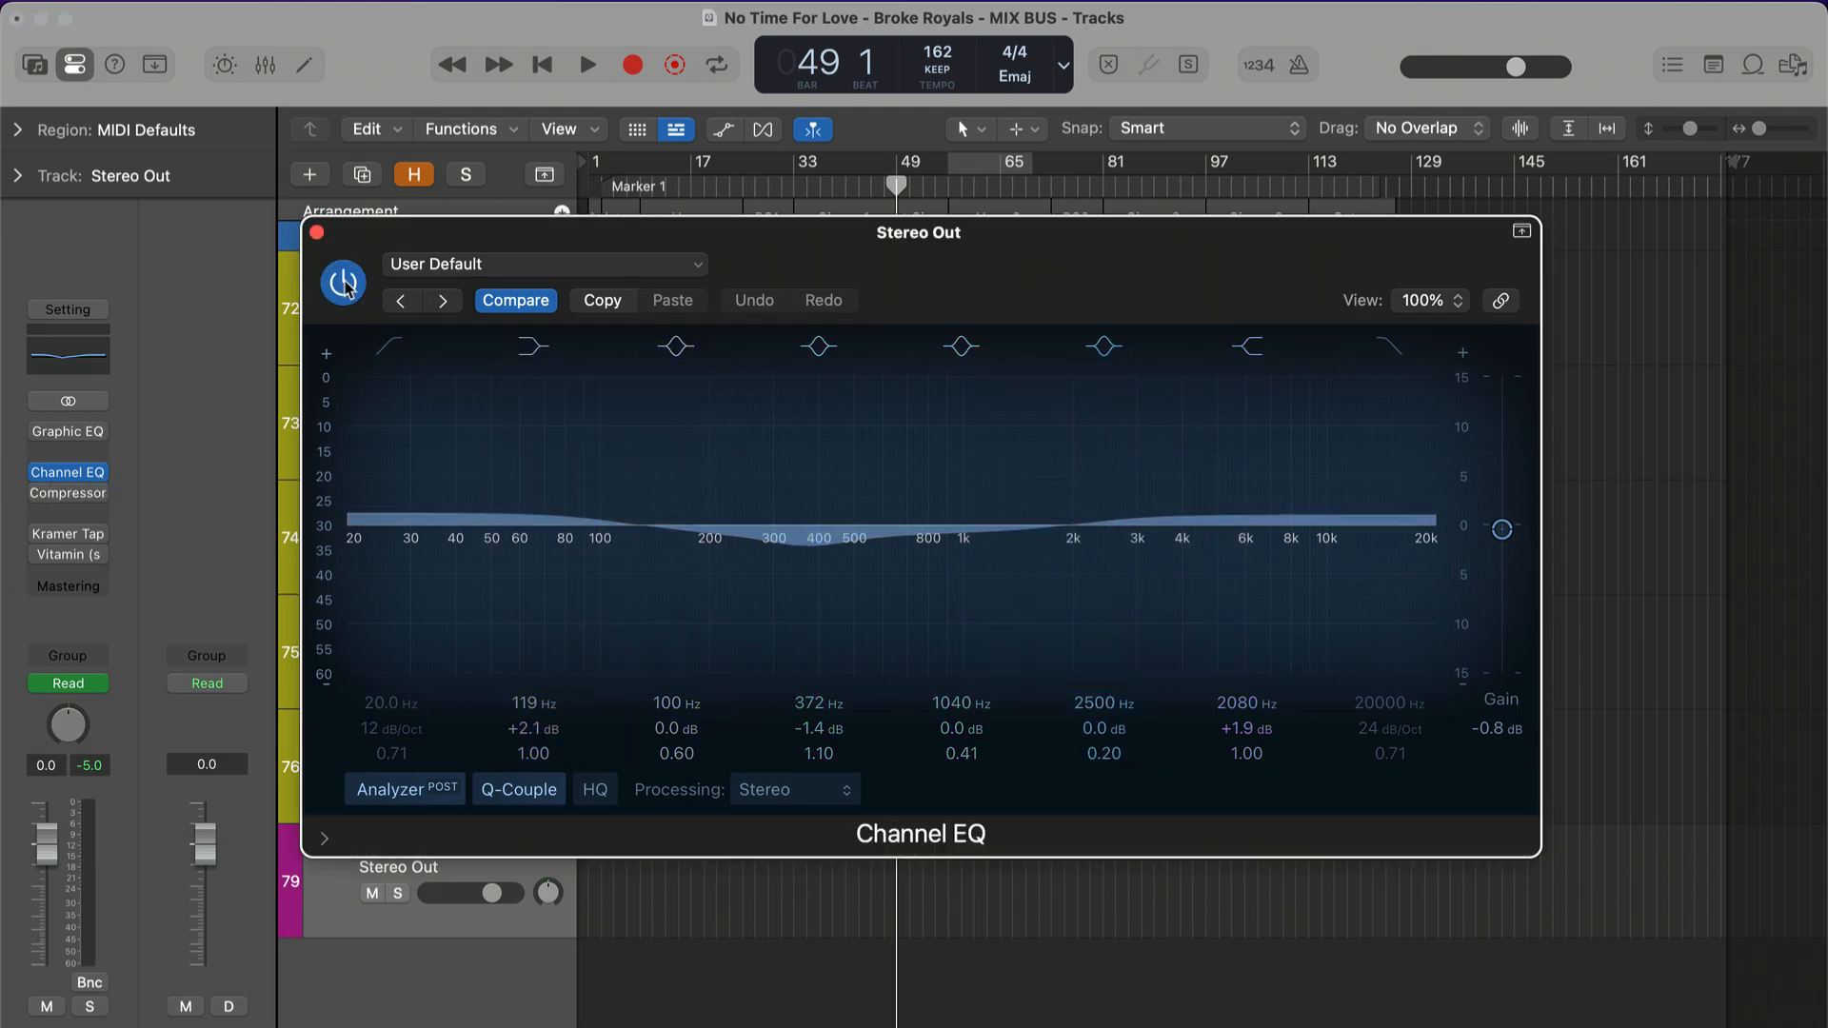
pyautogui.press('space')
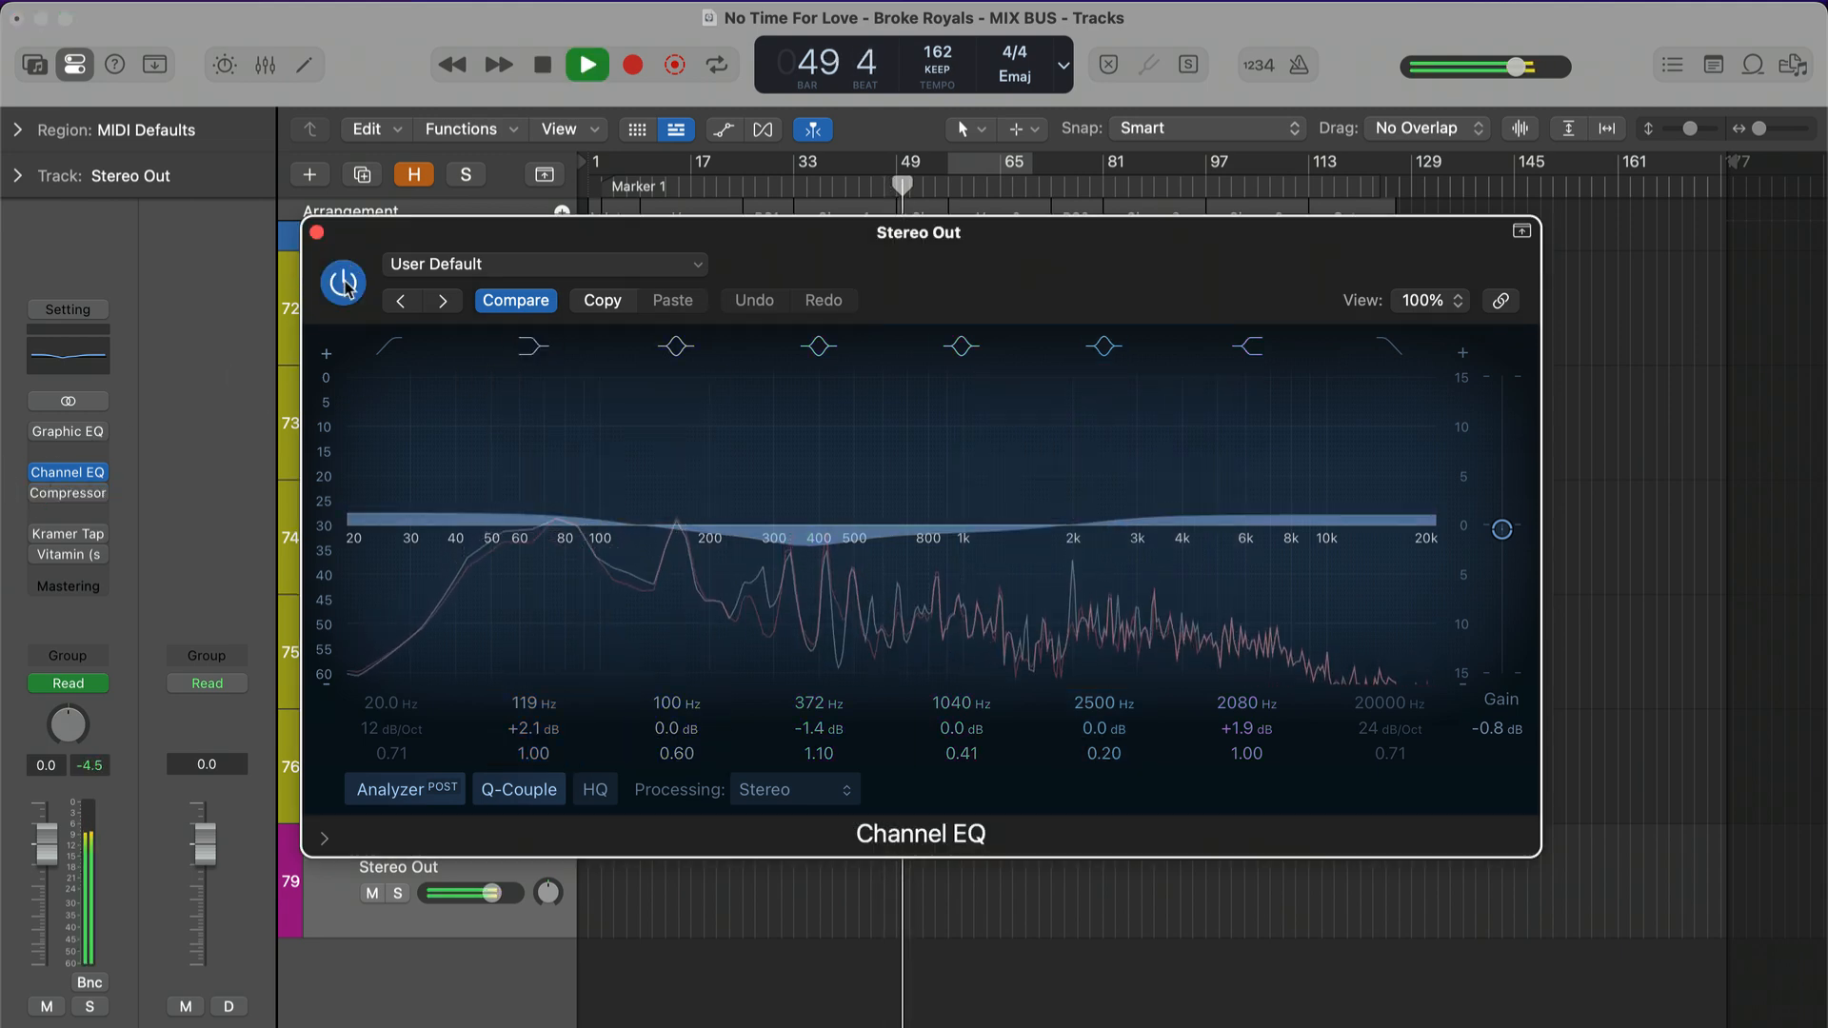
pyautogui.click(344, 284)
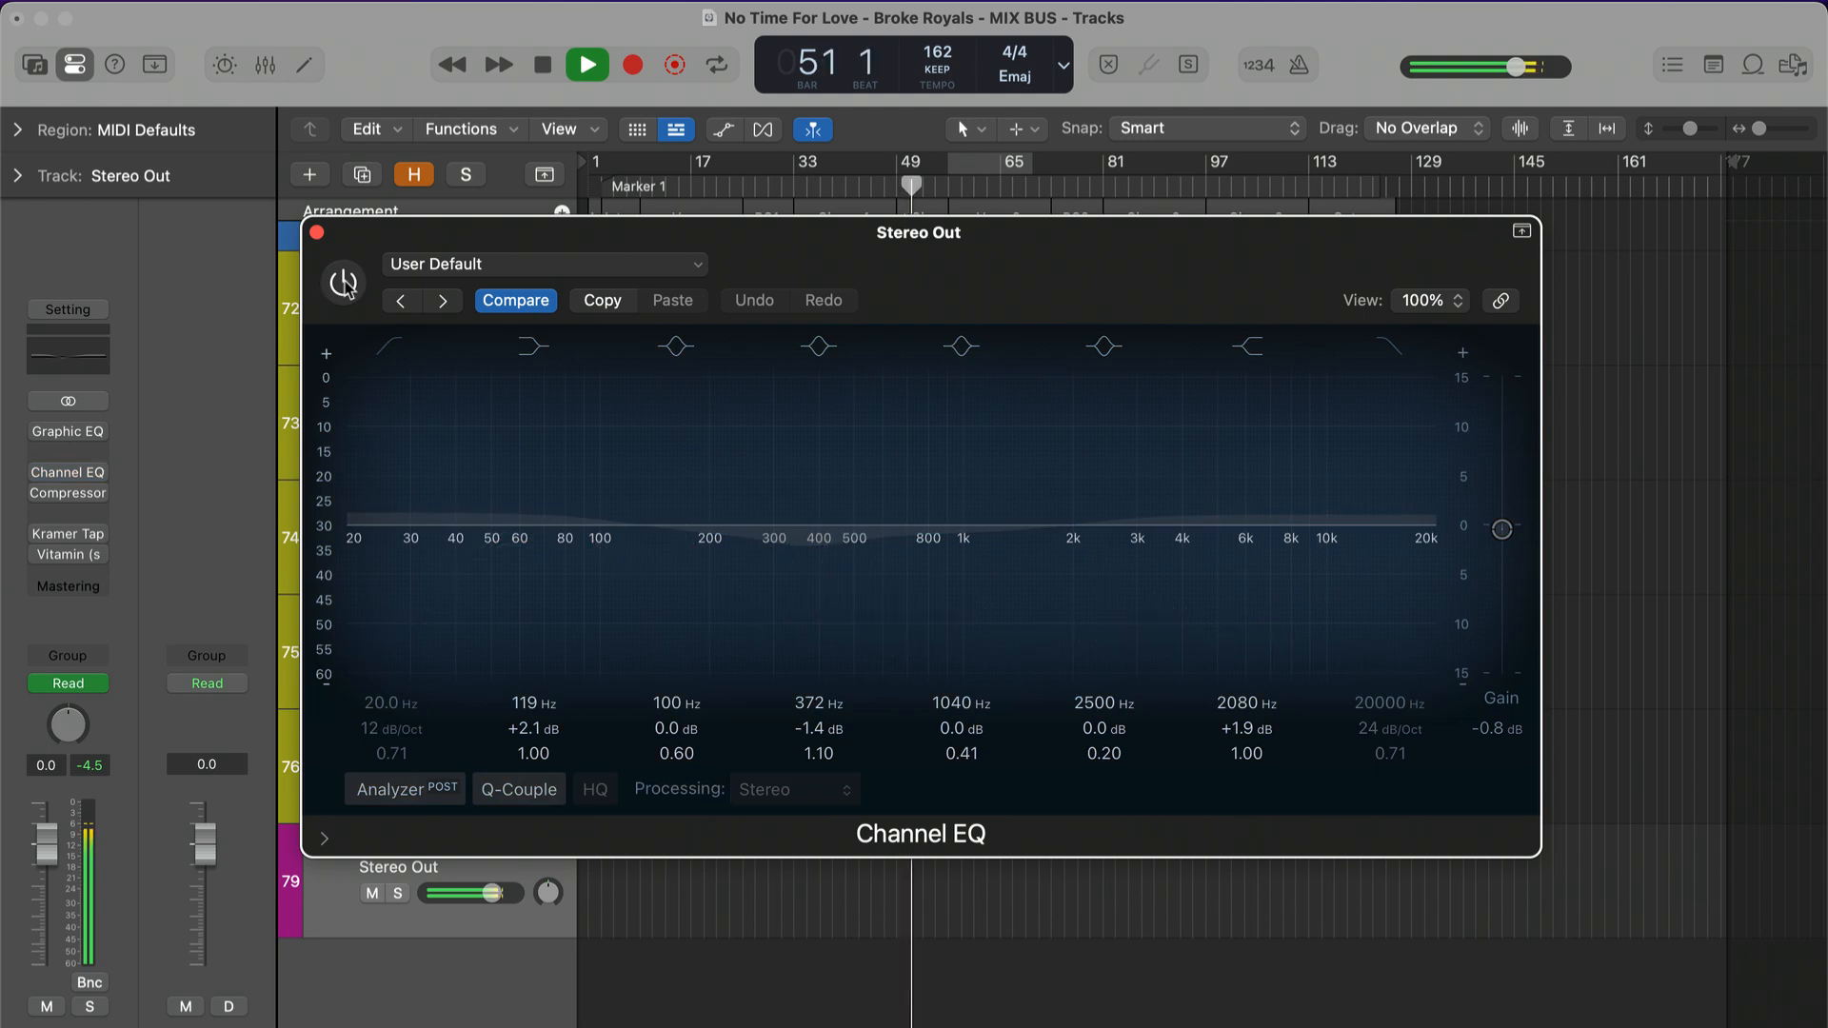
pyautogui.click(345, 284)
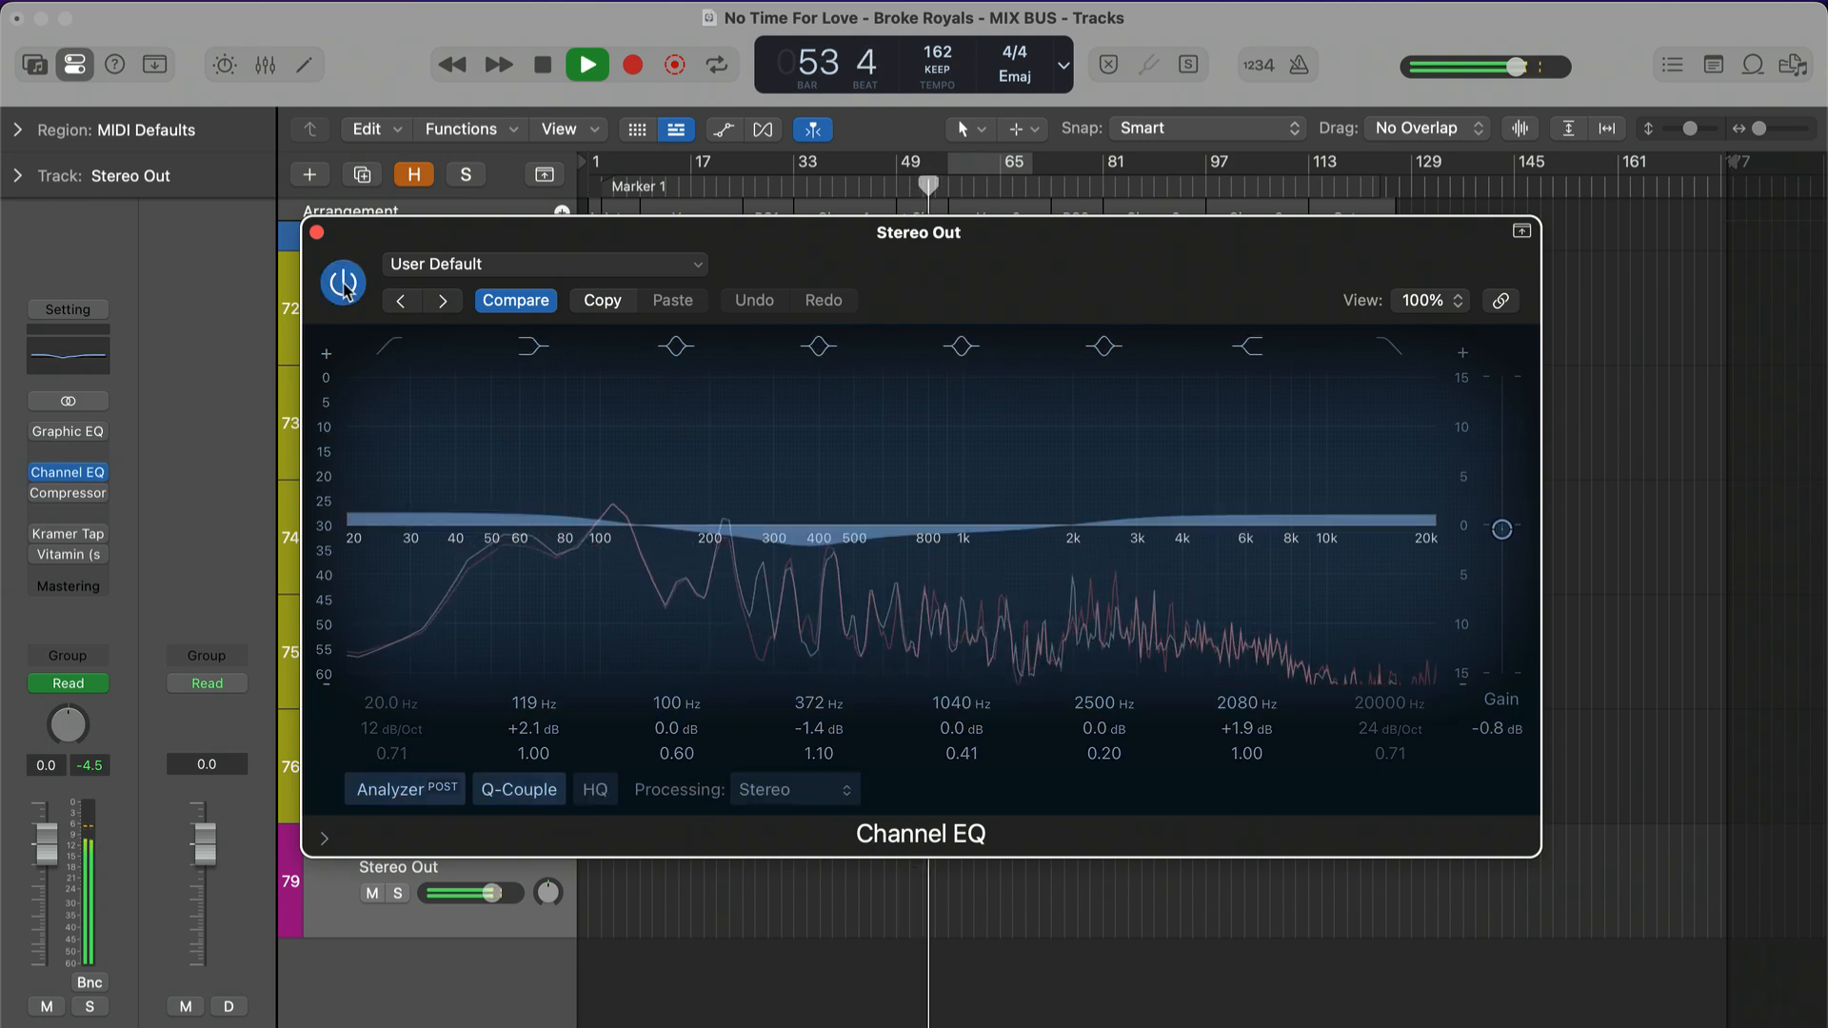
pyautogui.click(345, 283)
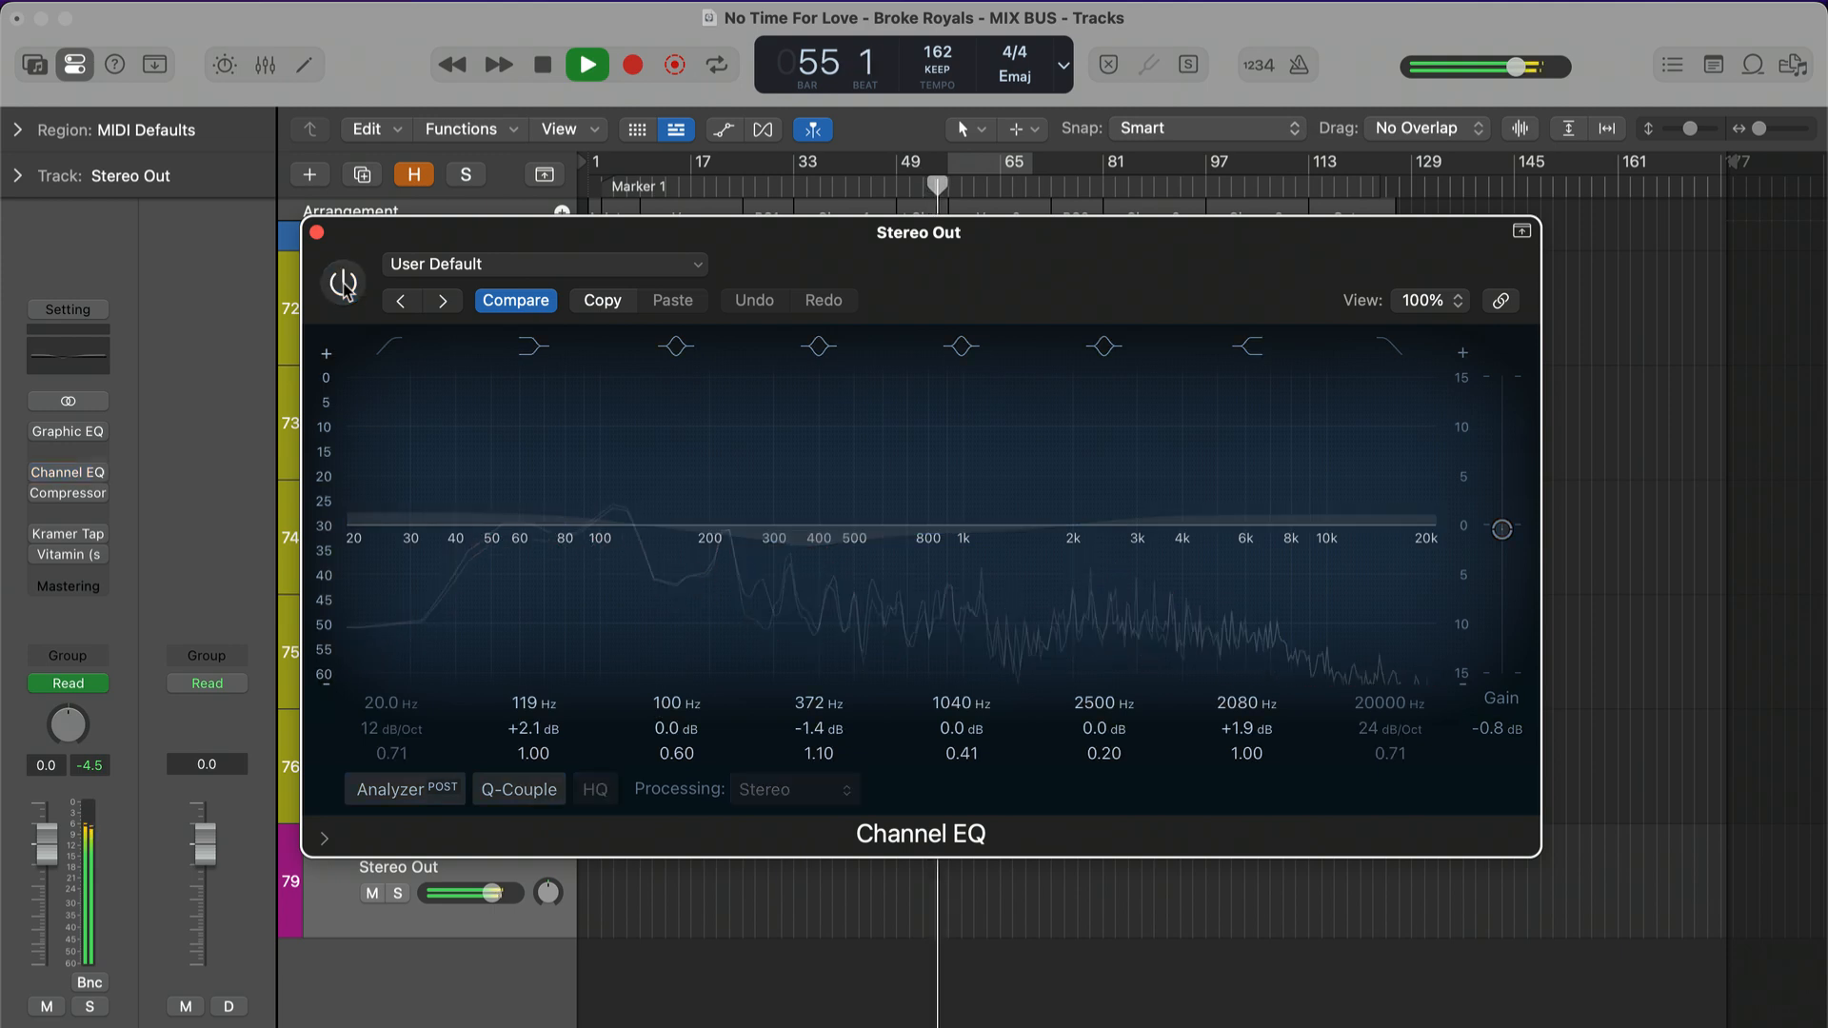
pyautogui.click(344, 284)
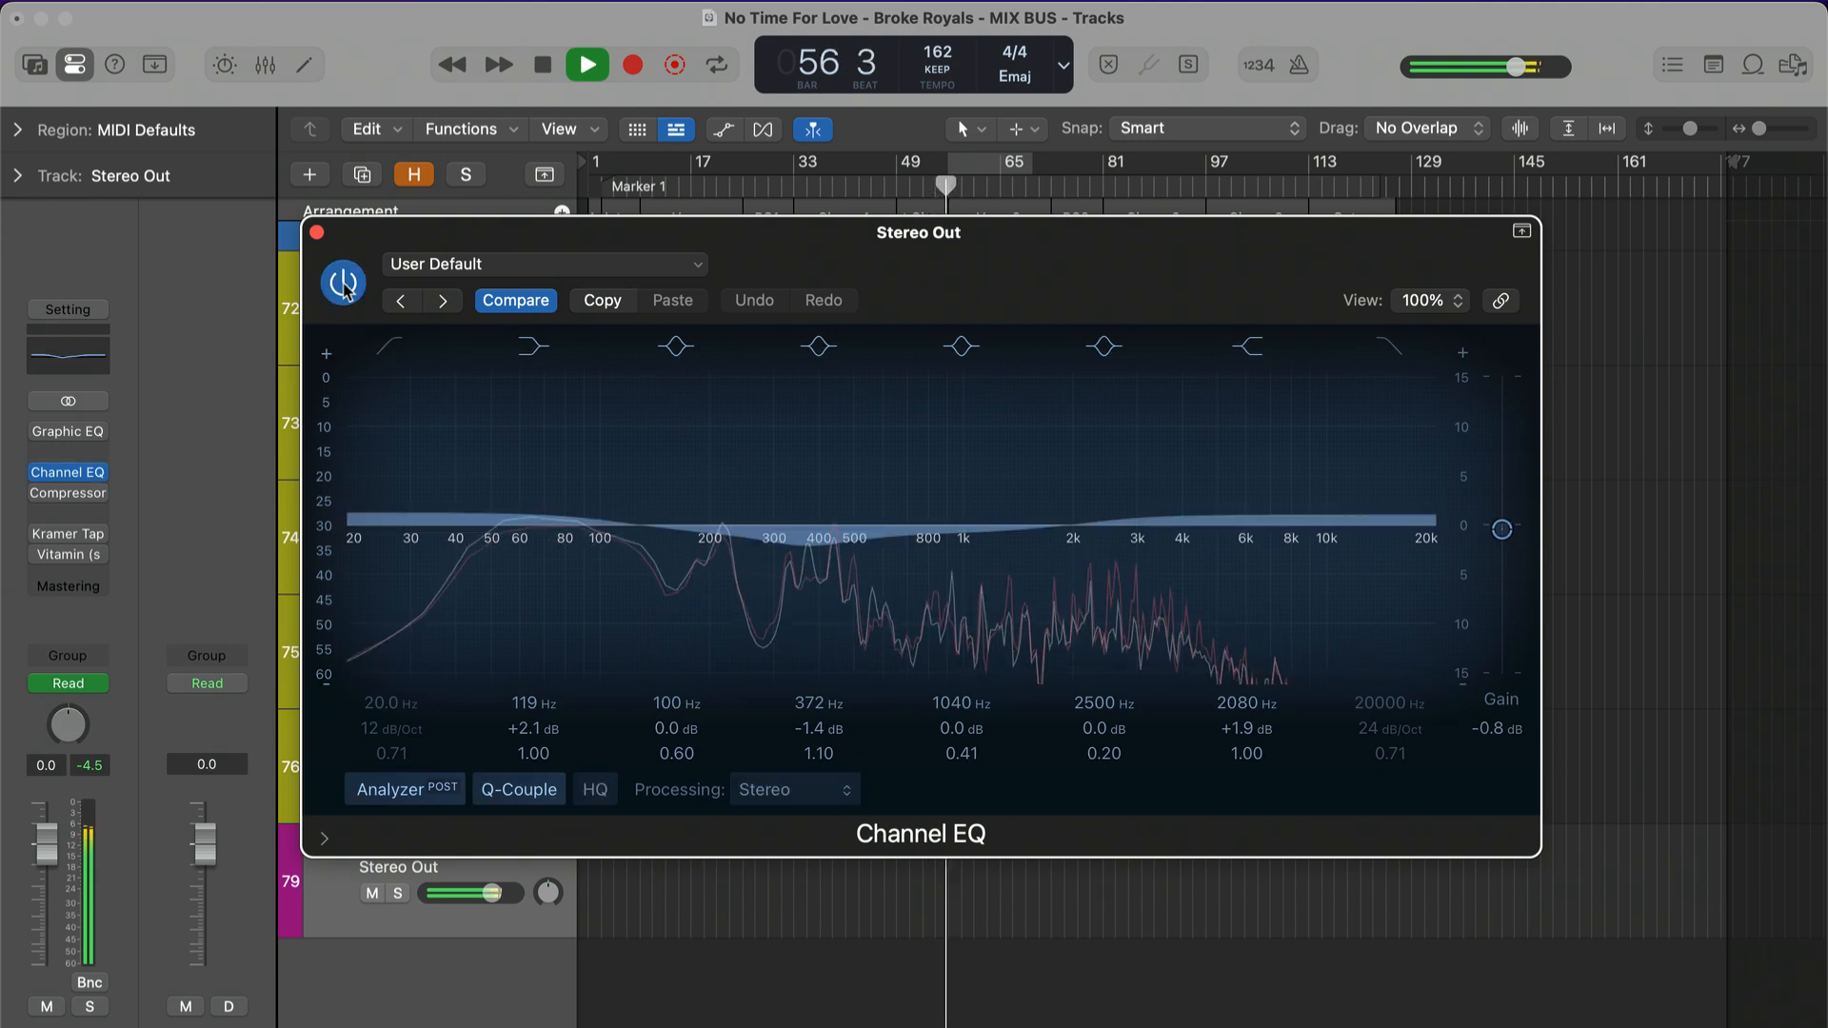
pyautogui.press('space')
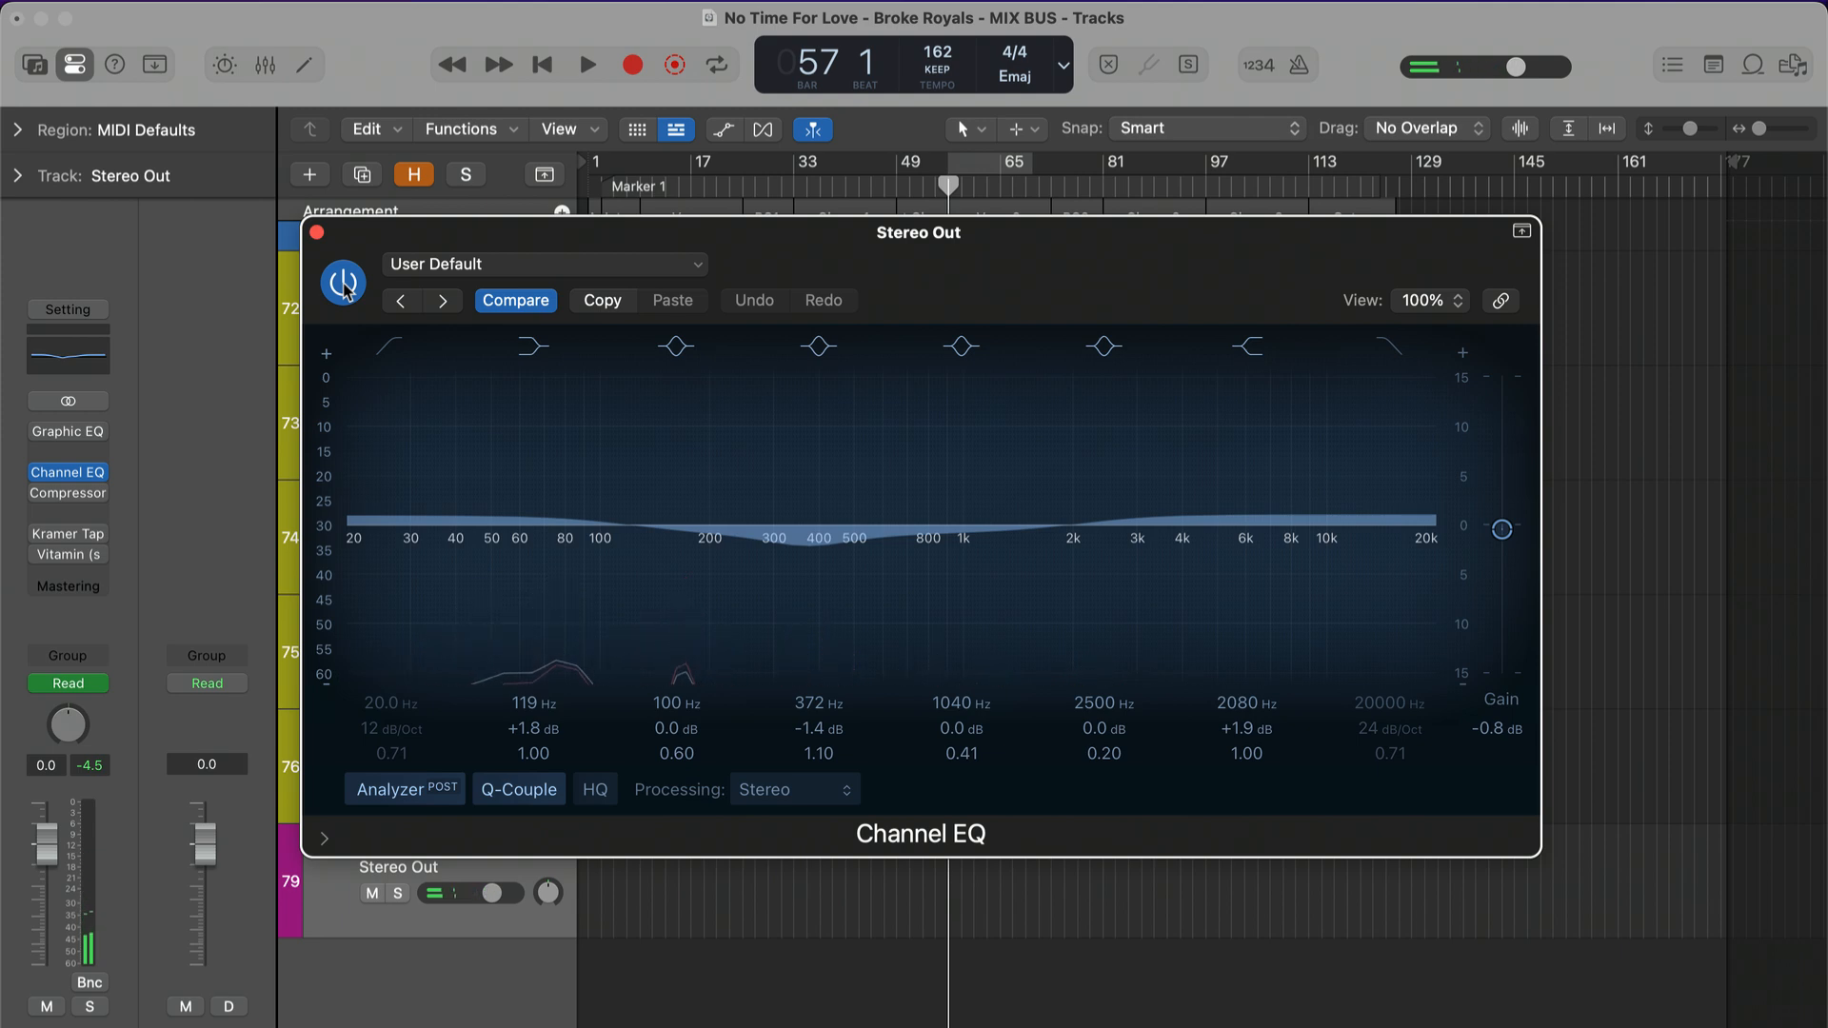
# Step: Open the Compressor on Stereo Out in place of the Channel EQ, and examine its knob settings and gain reduction during playback
pyautogui.click(317, 232)
pyautogui.click(63, 493)
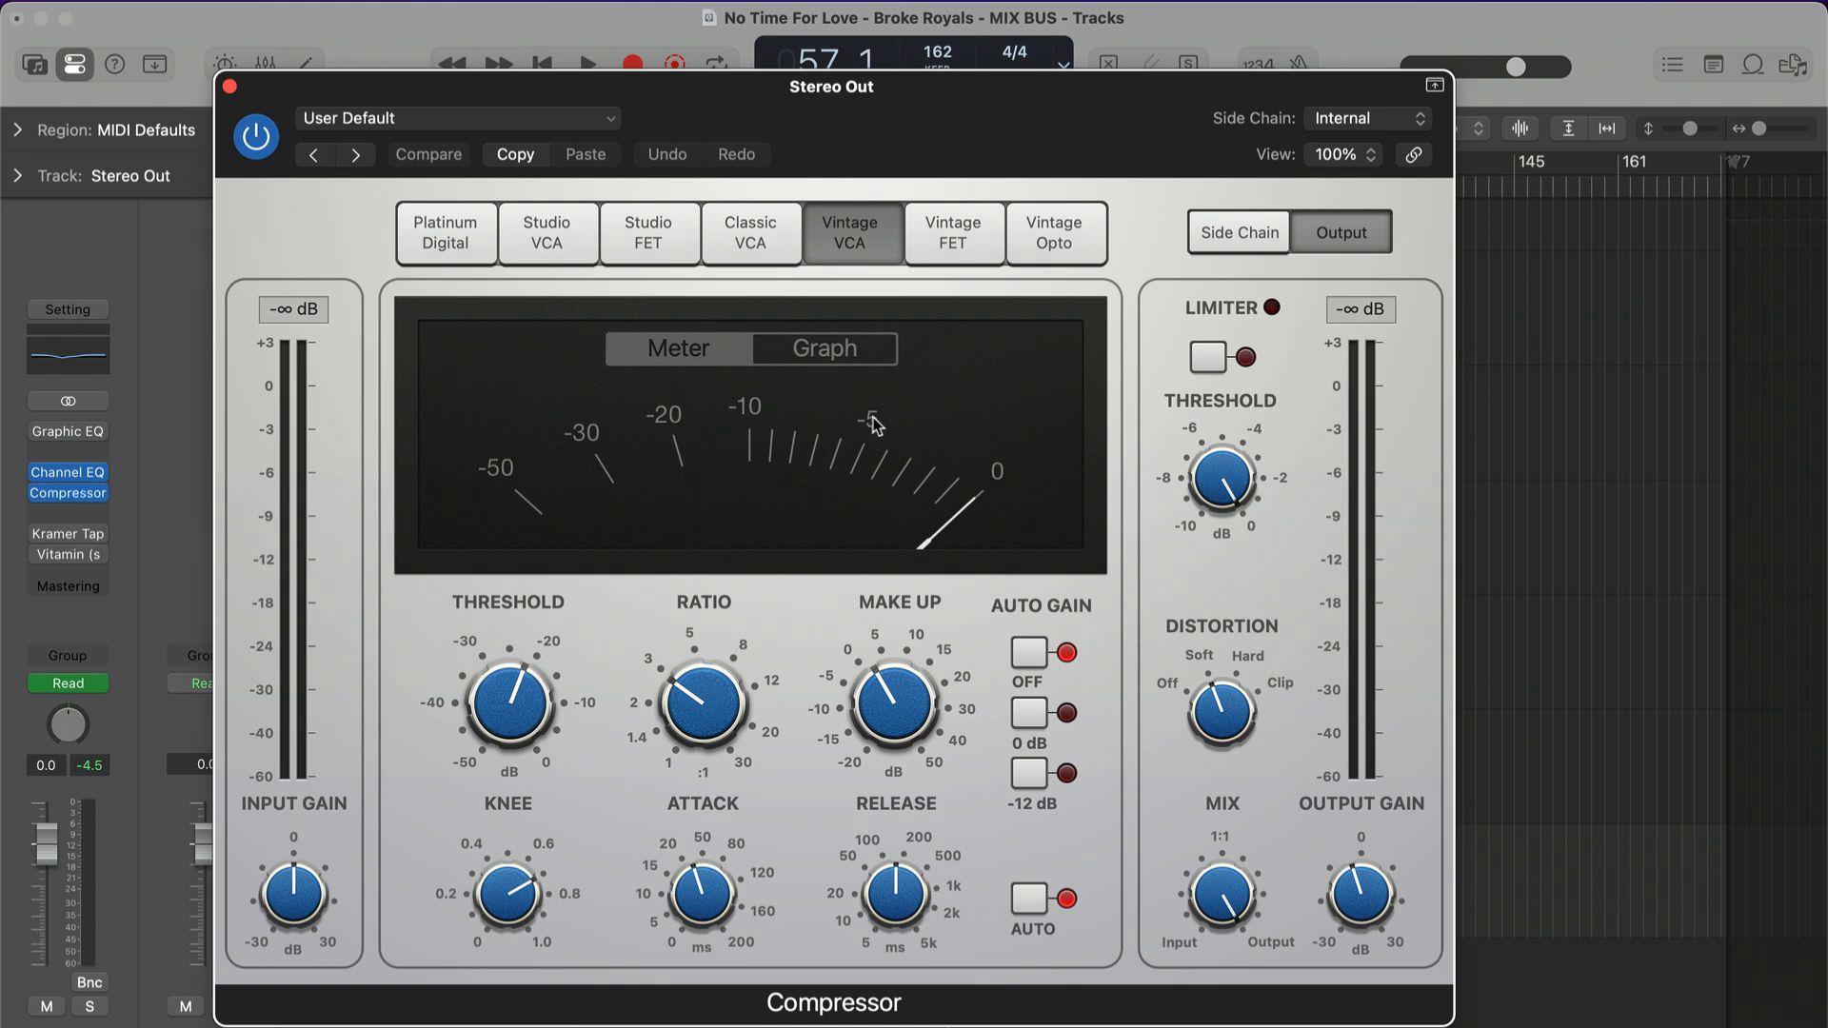
pyautogui.moveTo(873, 705)
pyautogui.moveTo(829, 792)
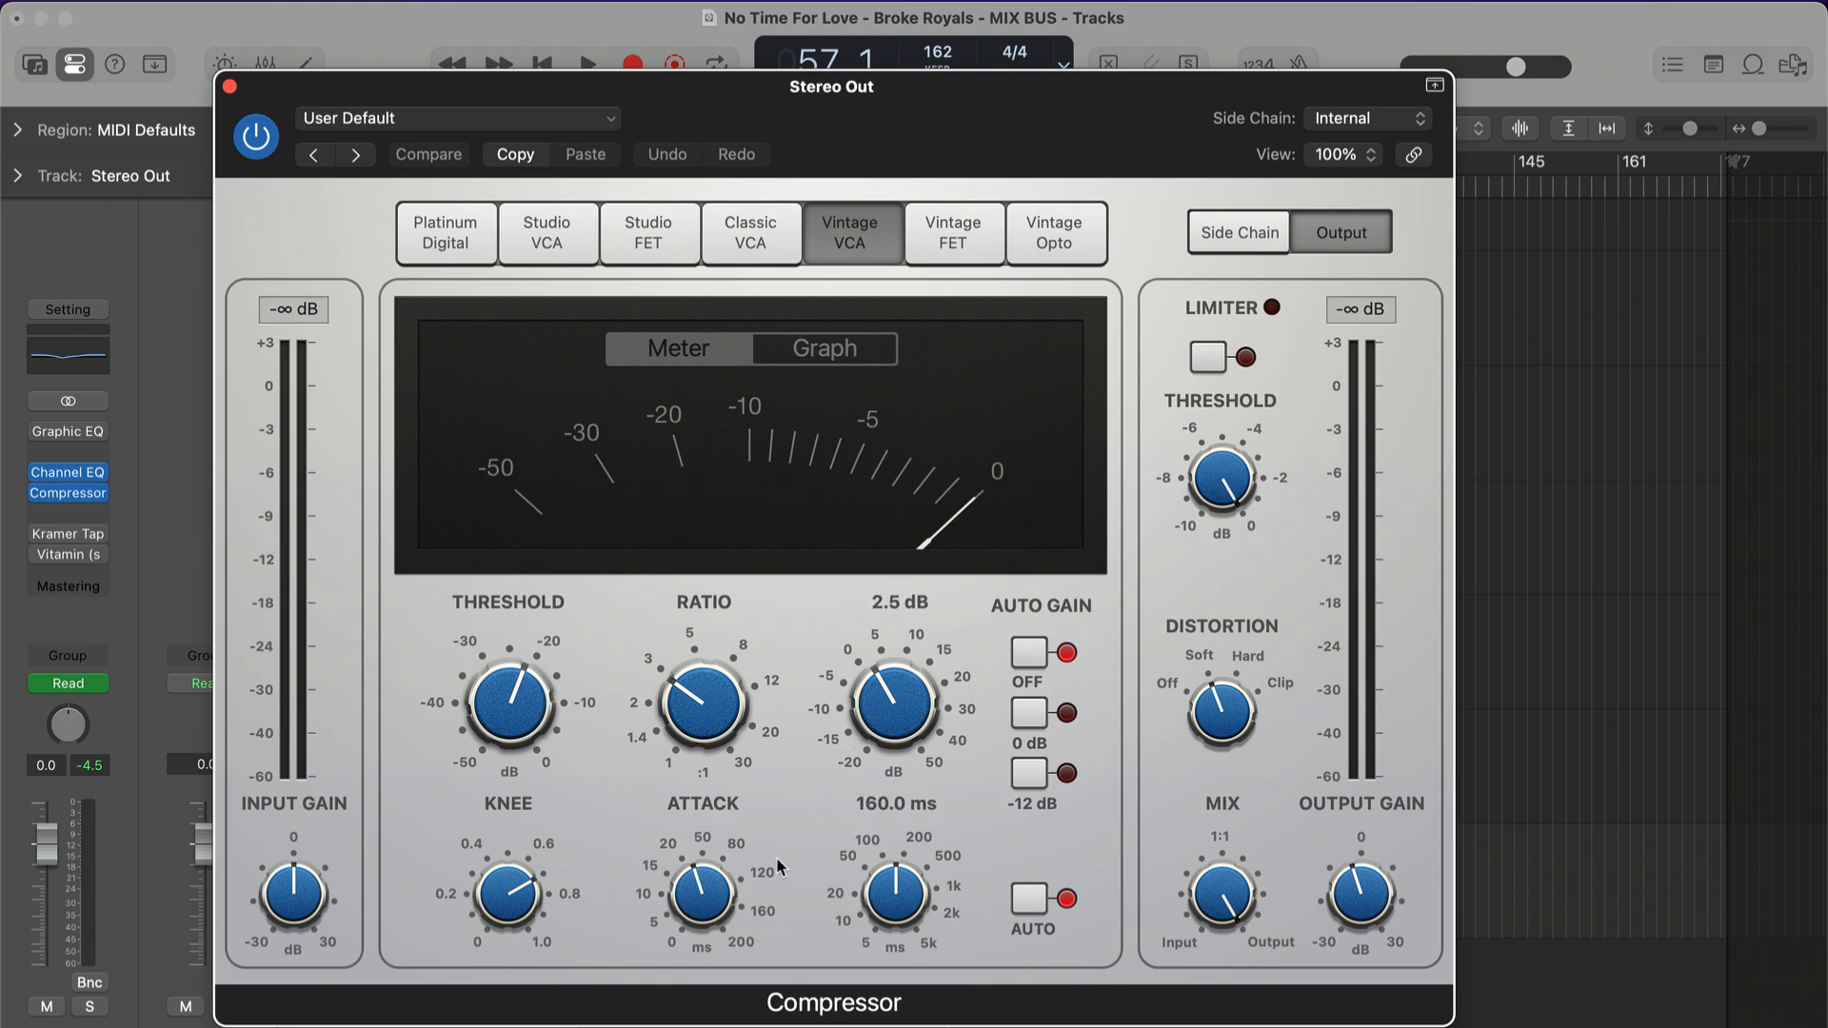
pyautogui.moveTo(693, 924)
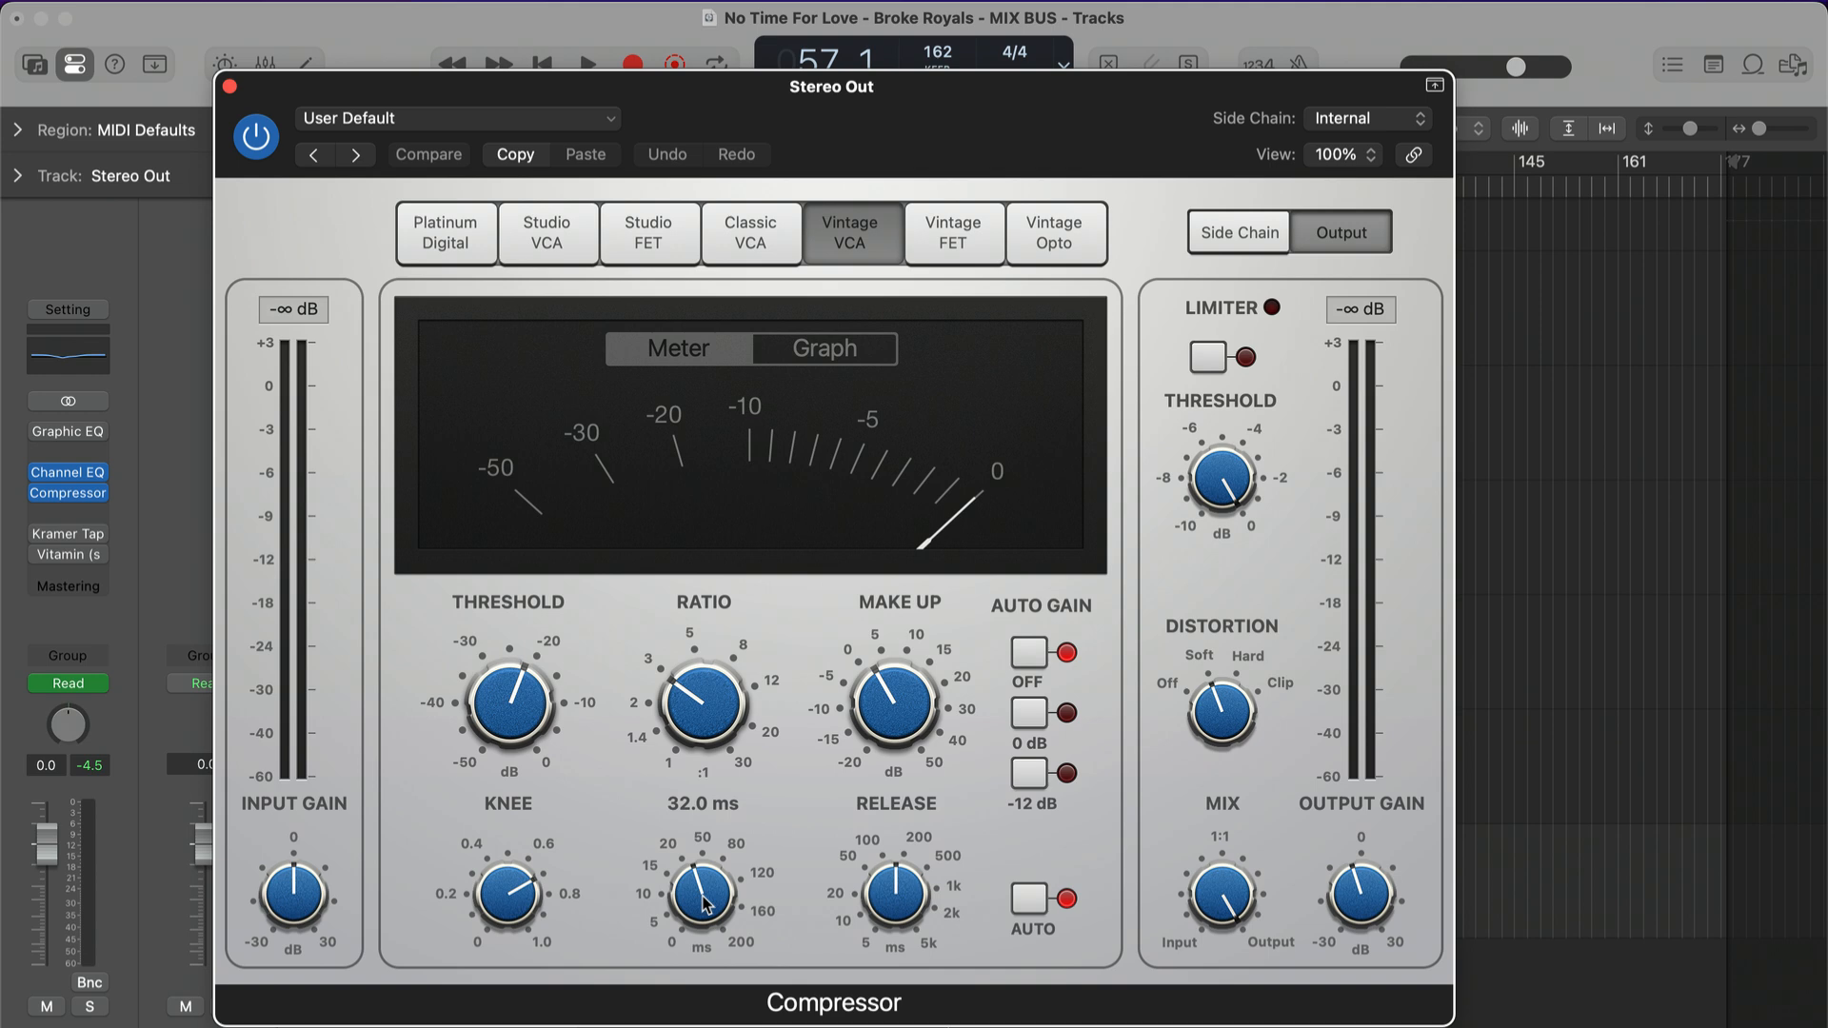
pyautogui.moveTo(900, 874)
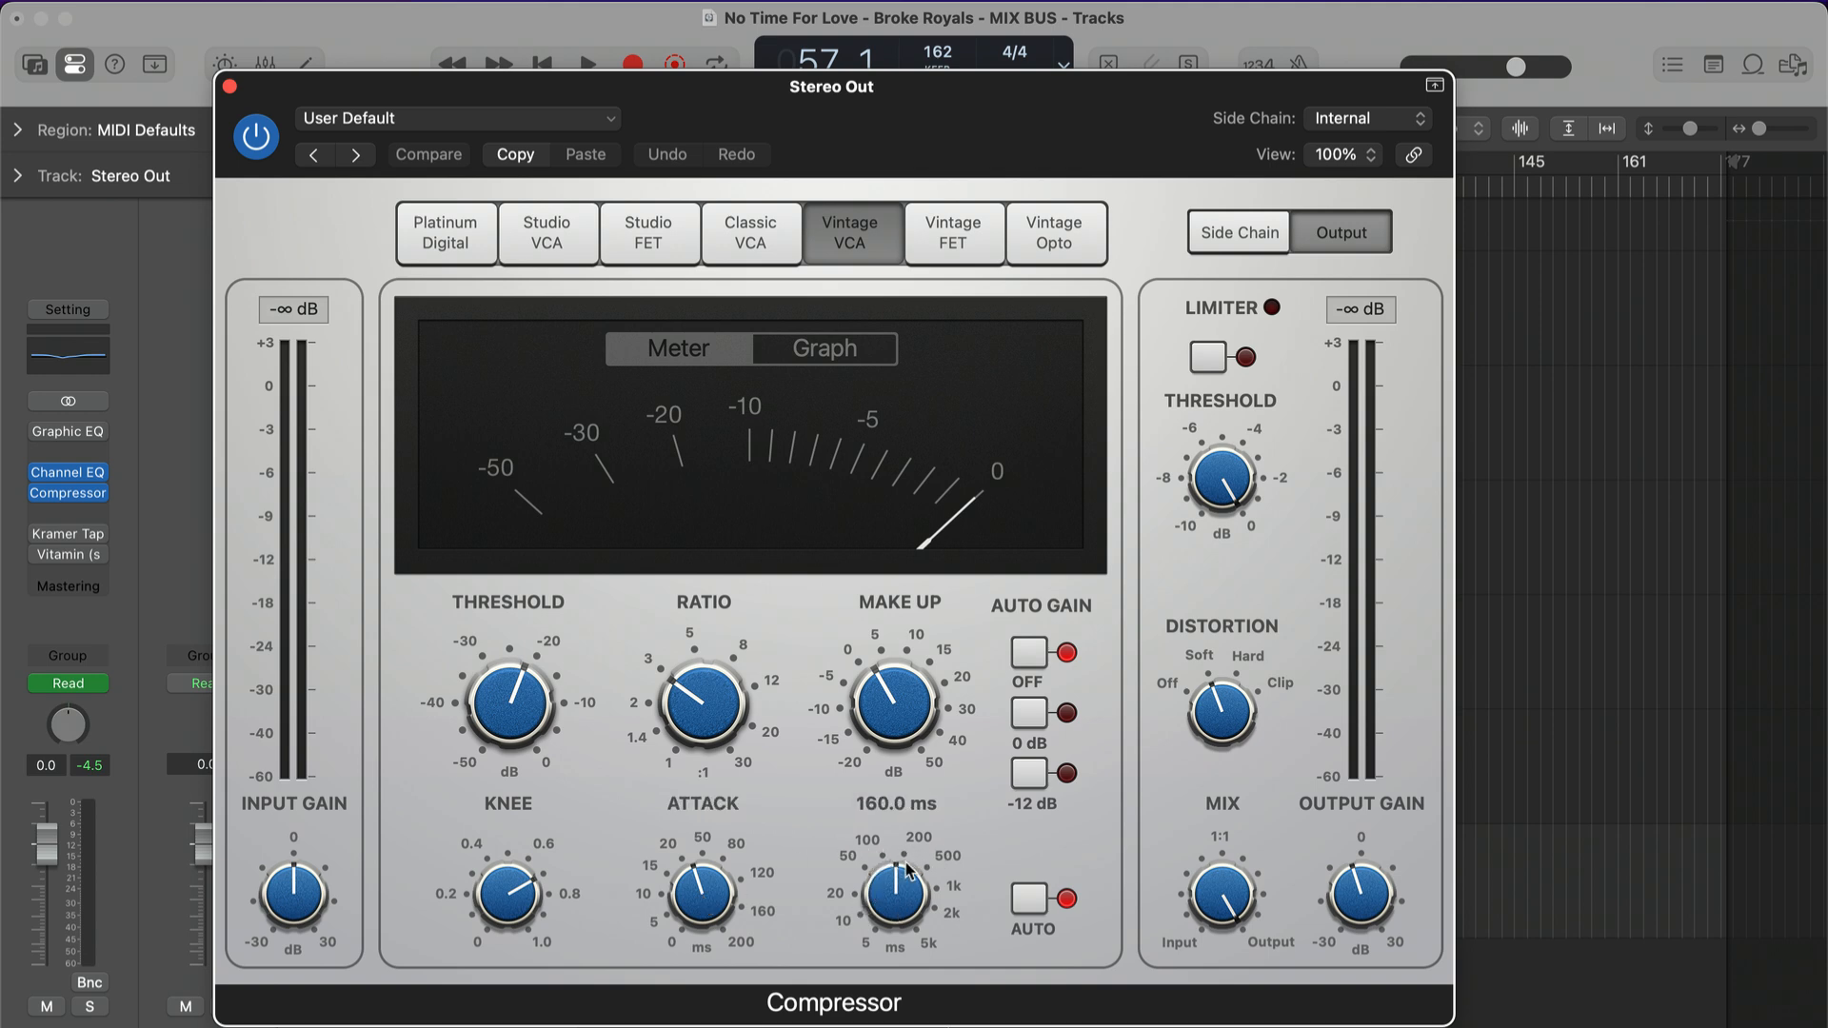
pyautogui.moveTo(690, 721)
pyautogui.press('space')
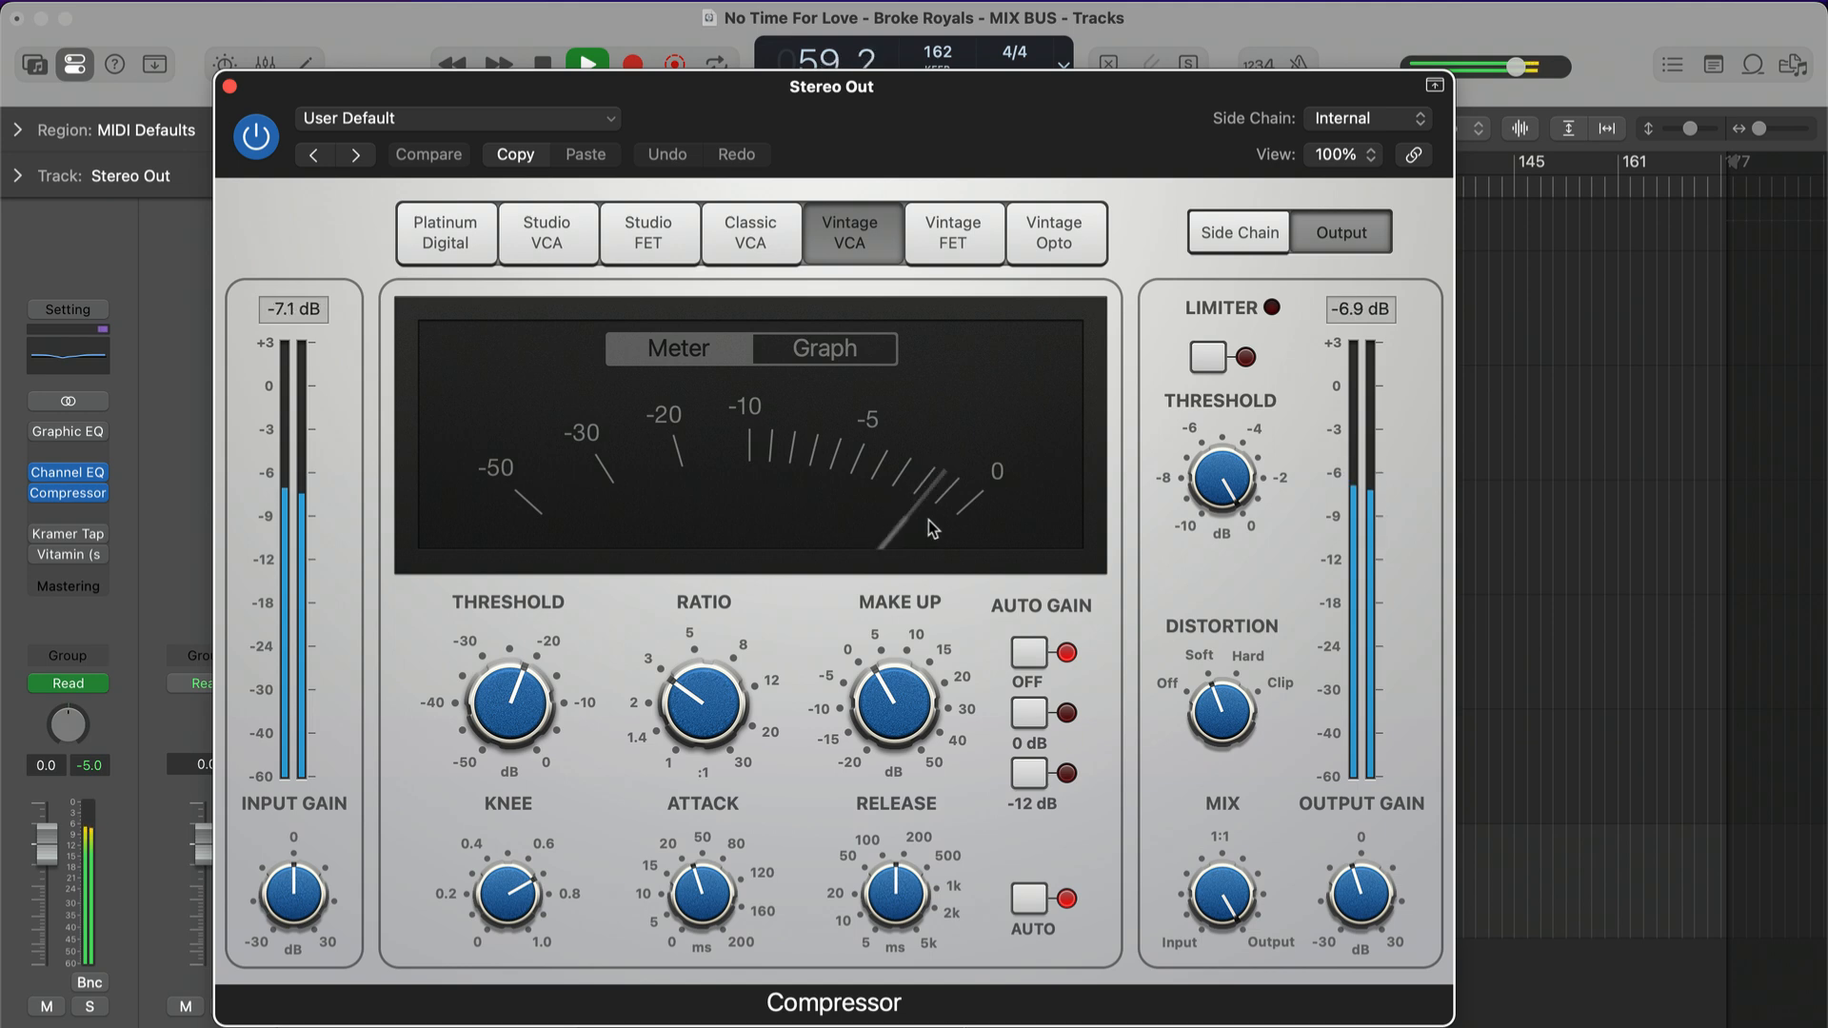
pyautogui.press('space')
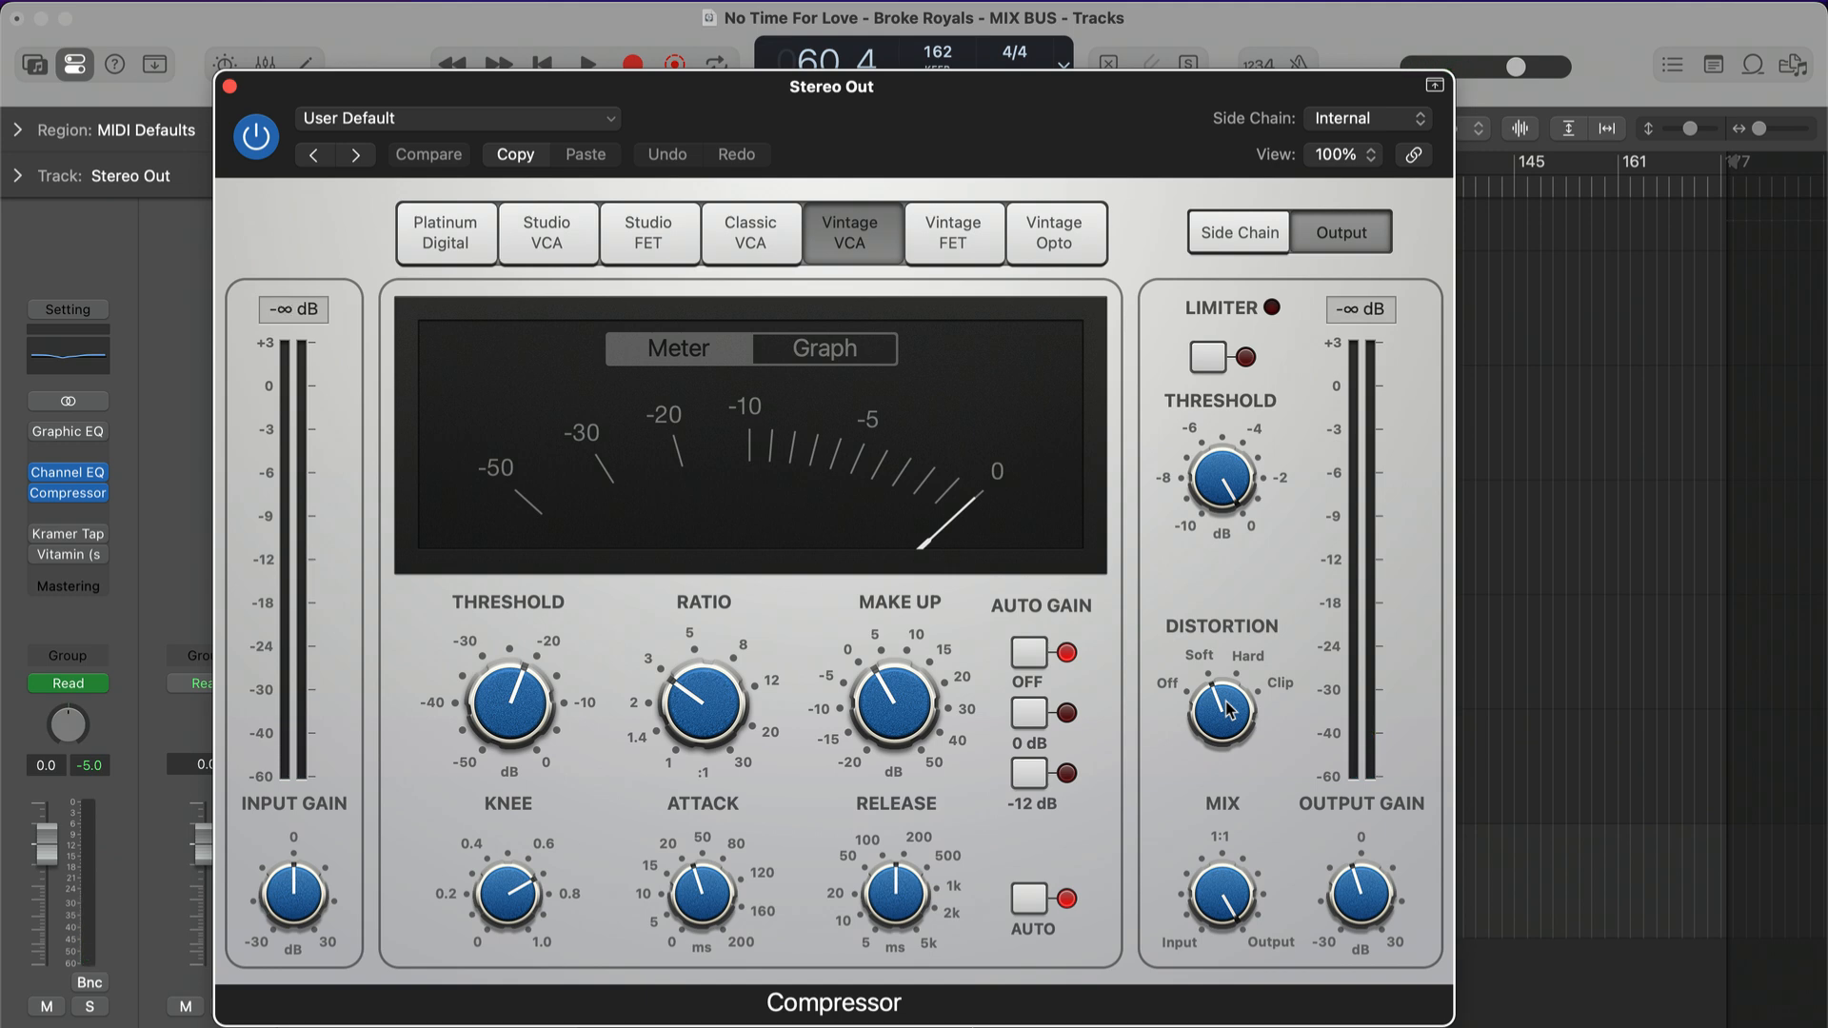
pyautogui.moveTo(1368, 861)
# Step: Play the song while bypassing and re-enabling the Channel EQ and Compressor together to compare their combined effect
pyautogui.click(39, 473)
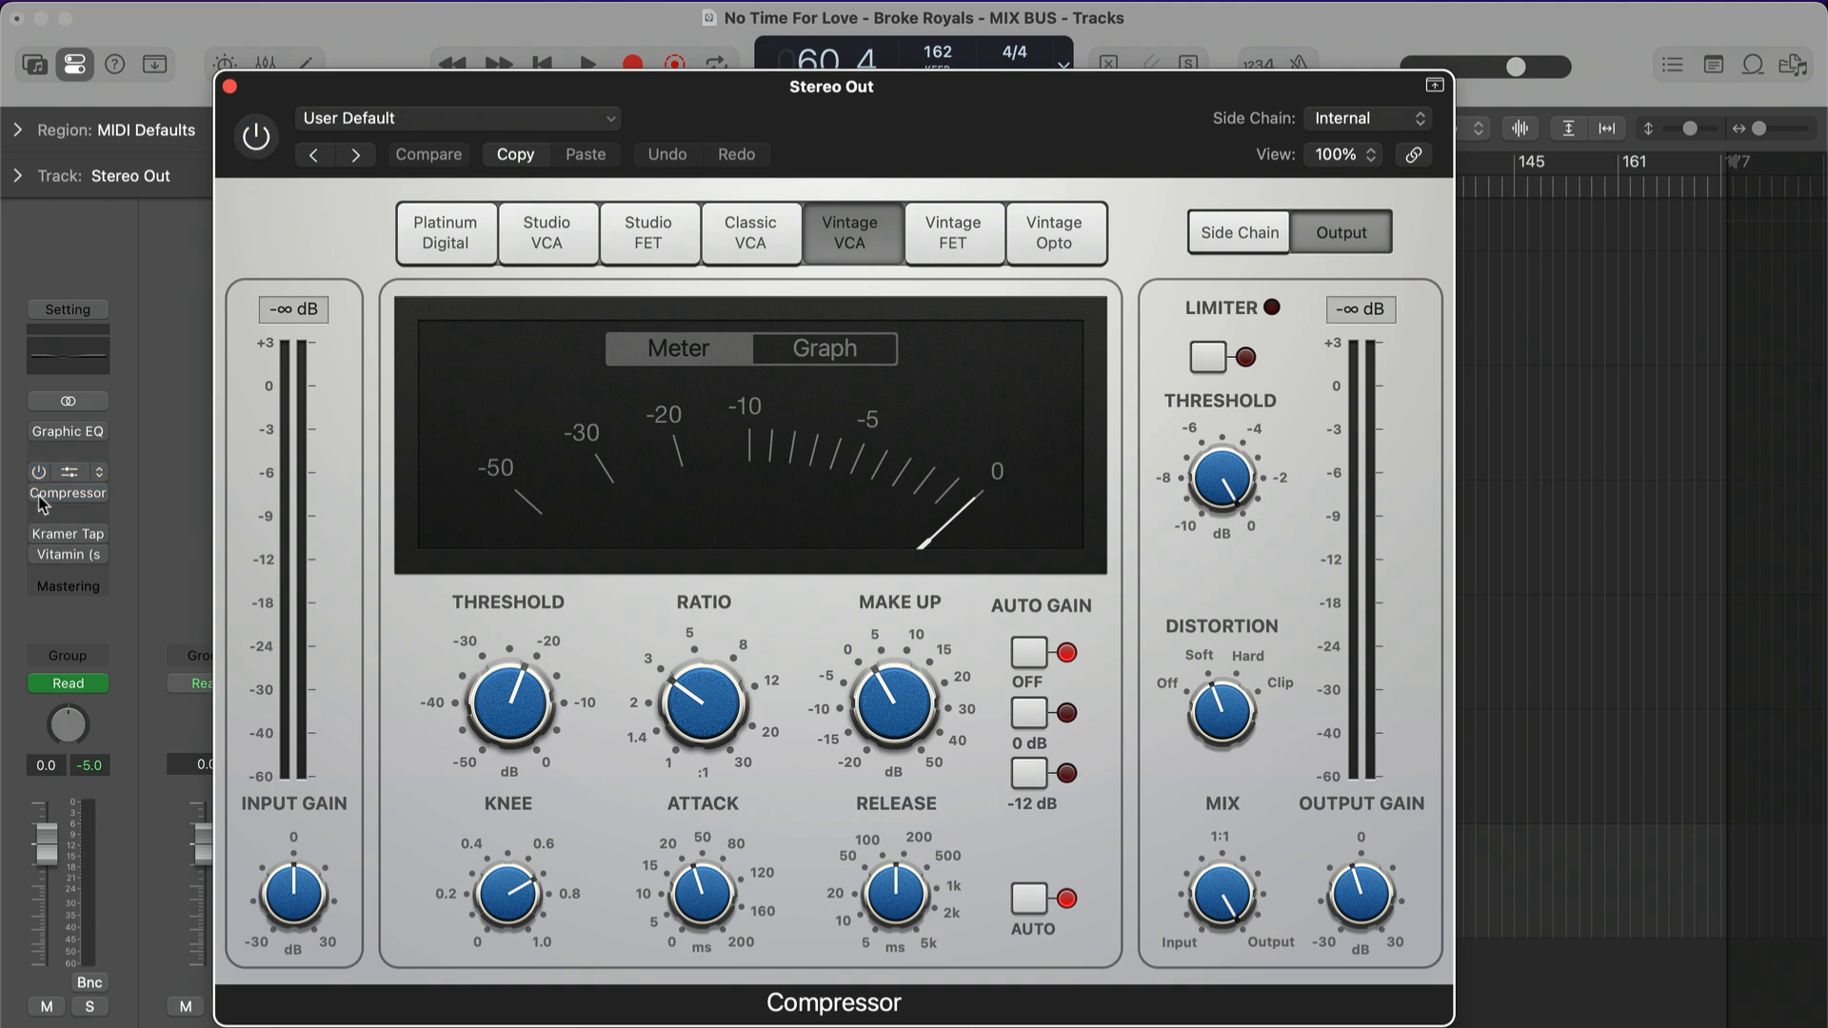
pyautogui.press('space')
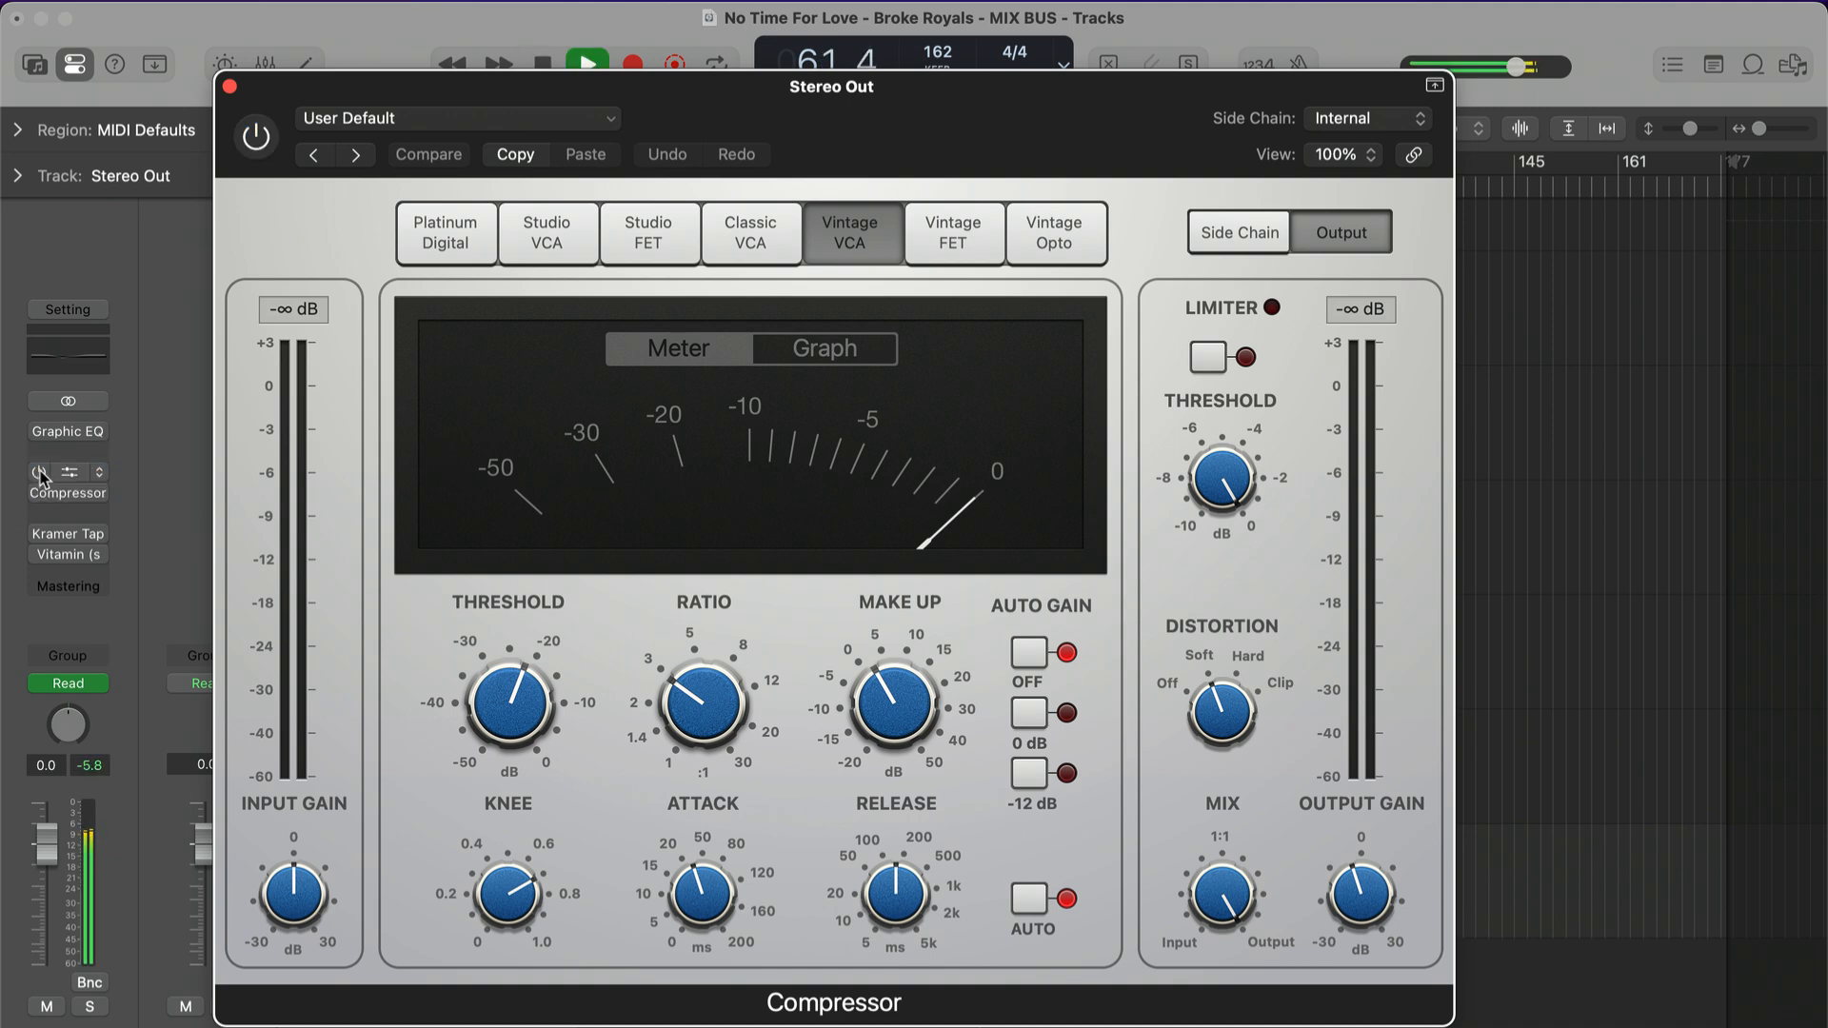
pyautogui.click(40, 475)
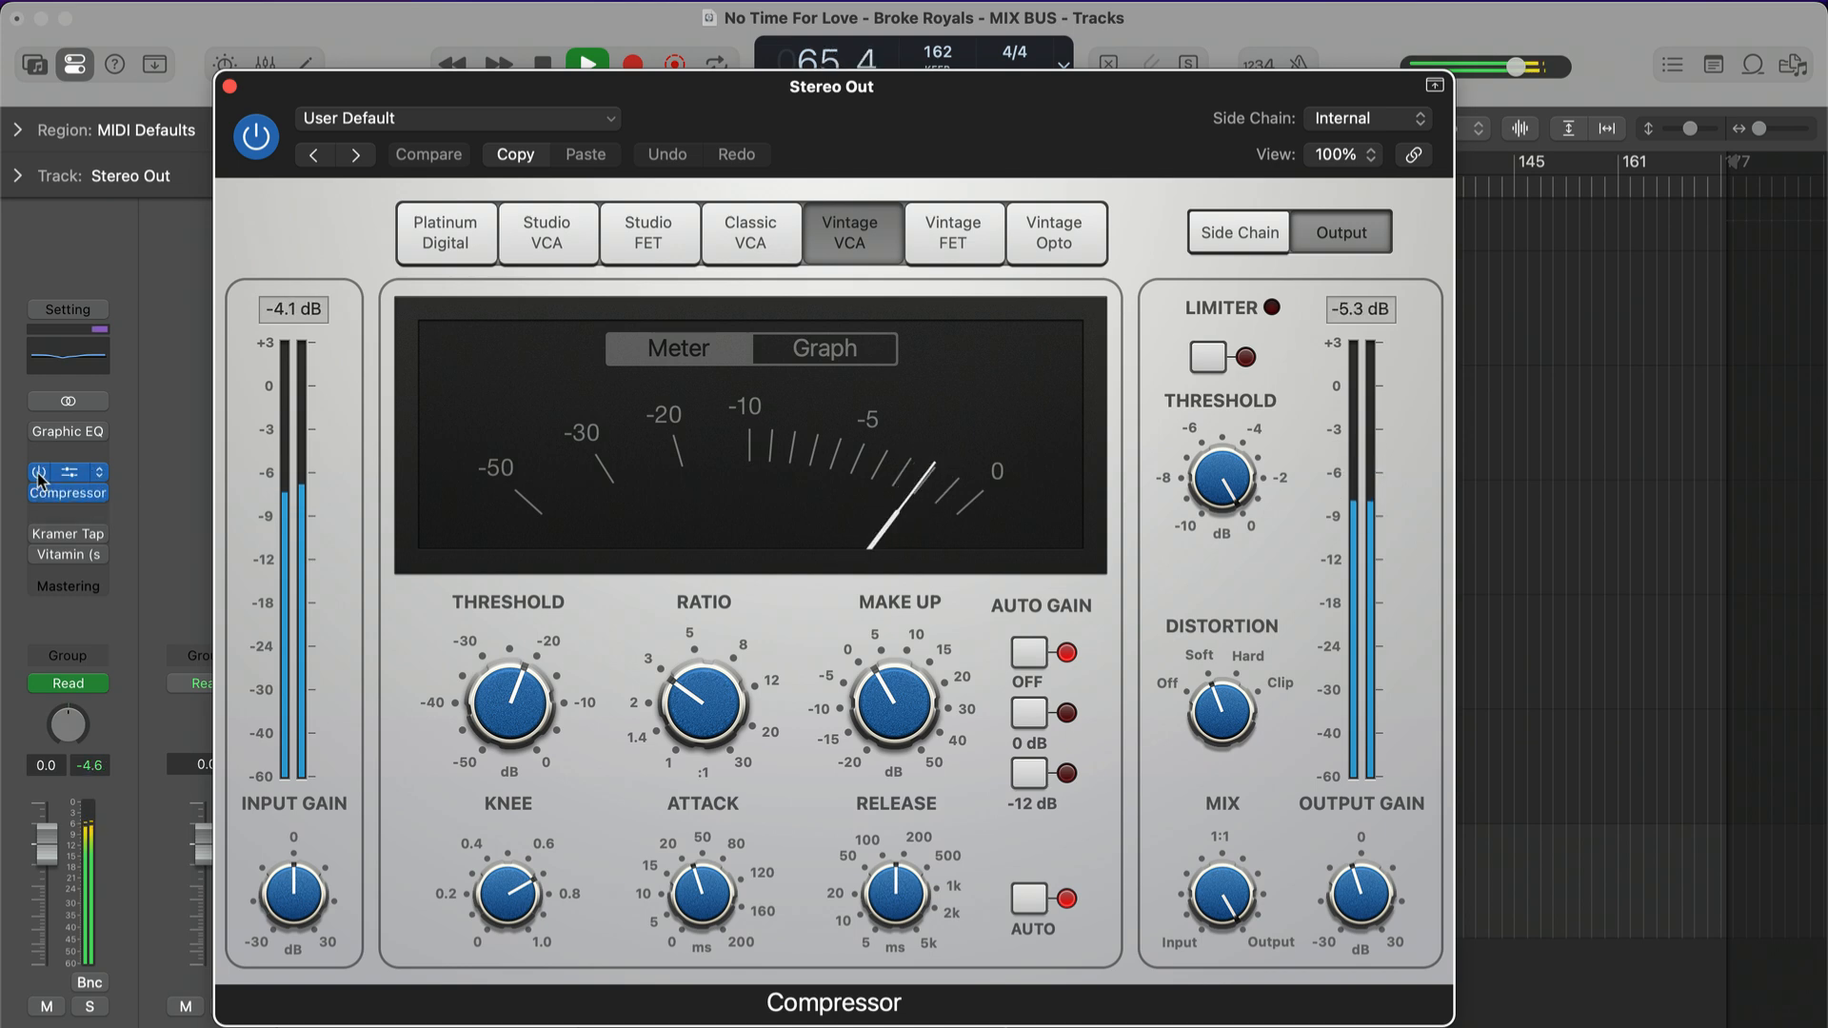
pyautogui.click(39, 473)
pyautogui.click(39, 473)
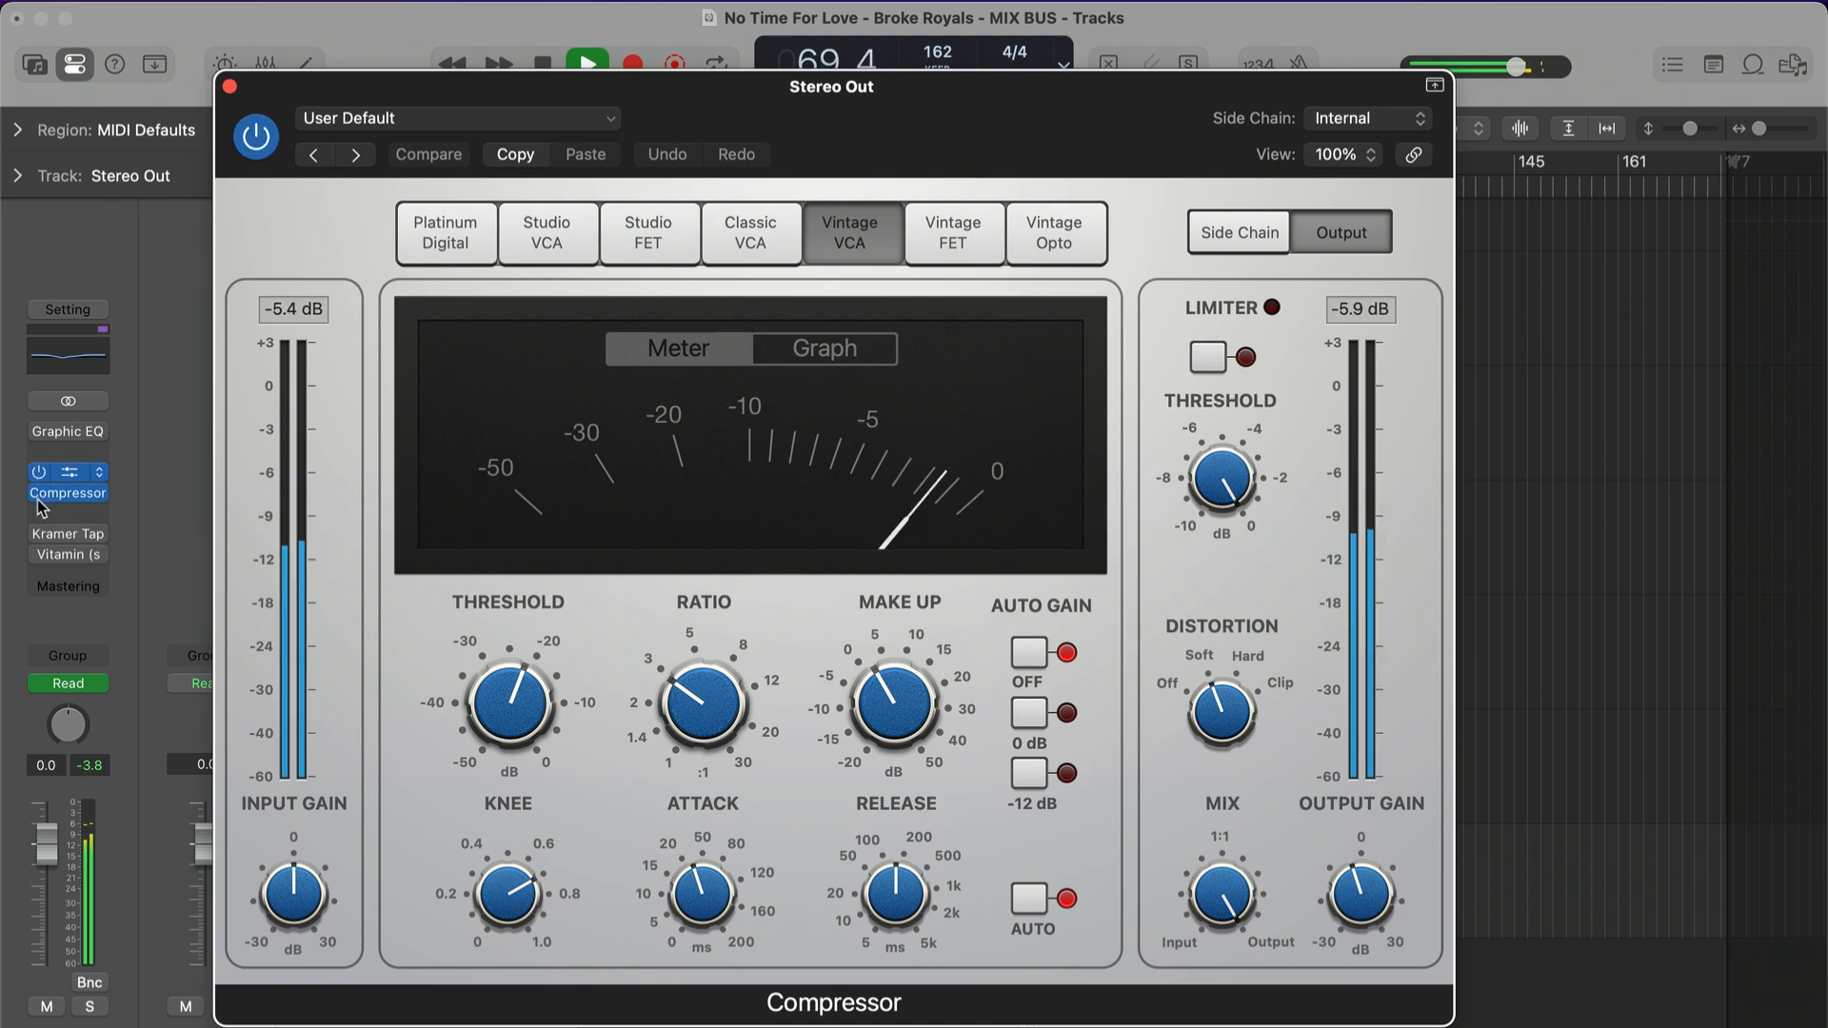
pyautogui.click(39, 491)
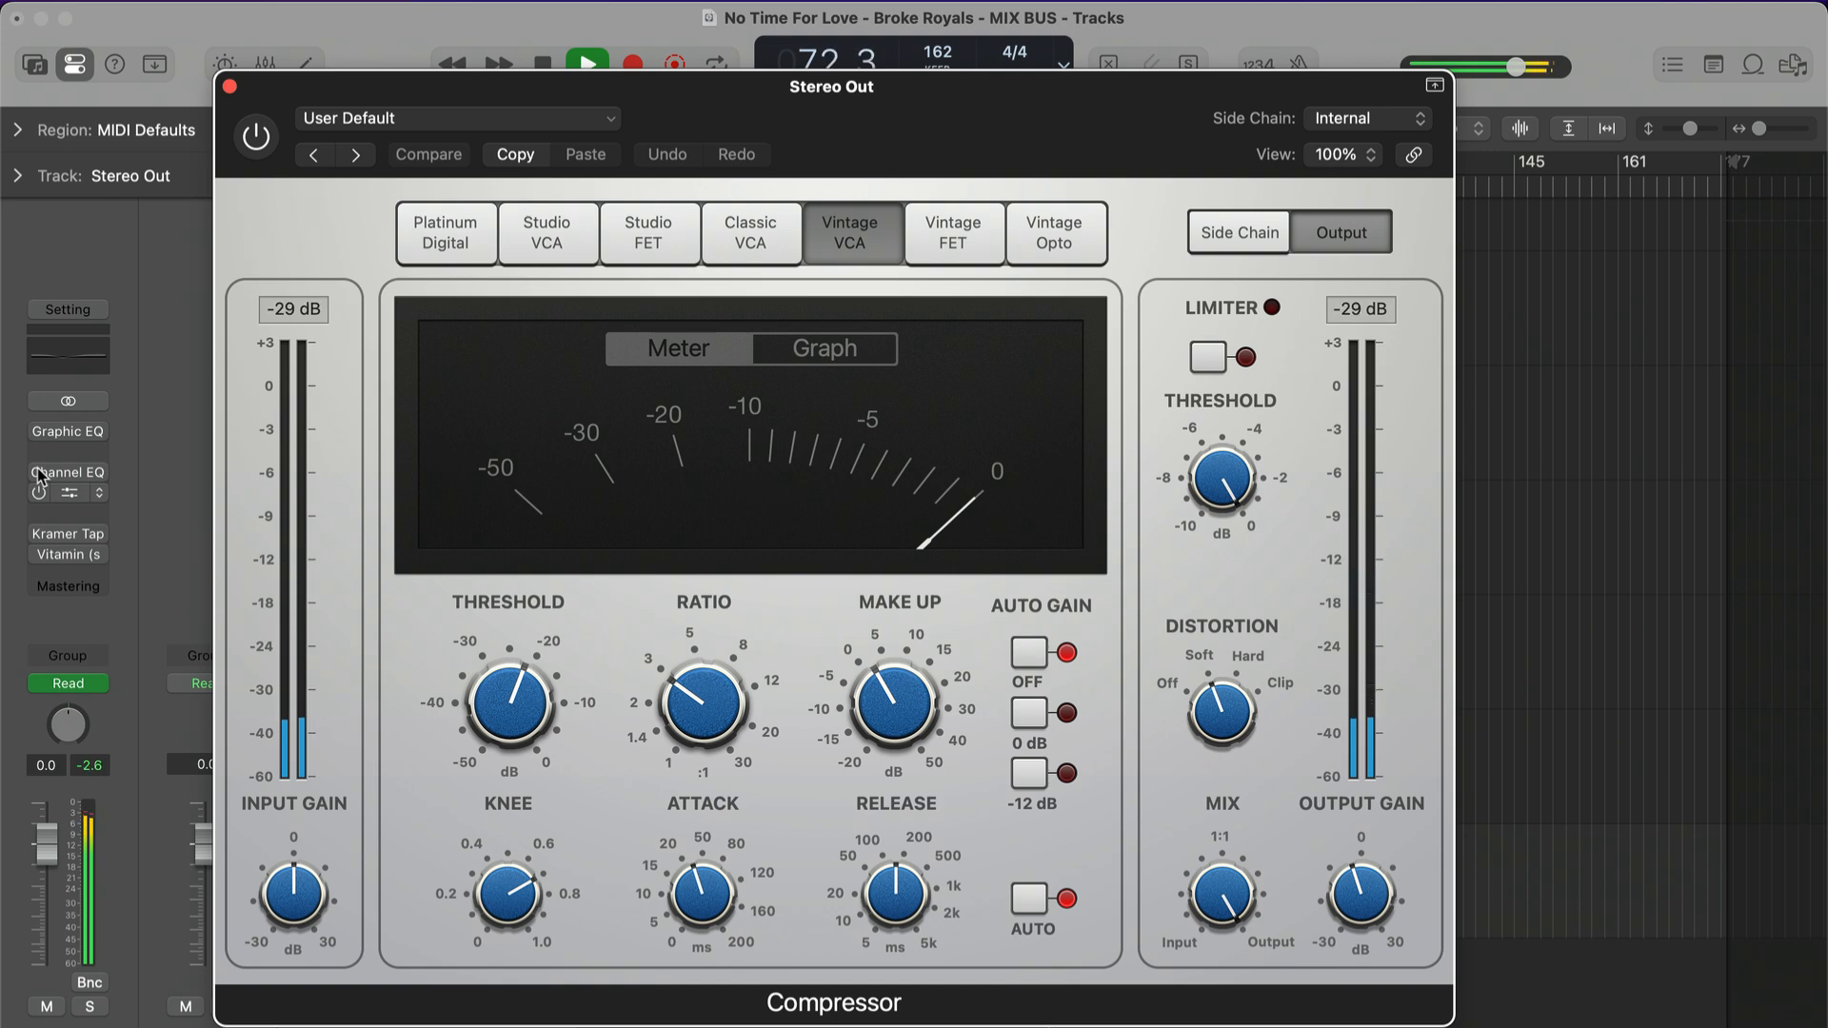
pyautogui.click(39, 491)
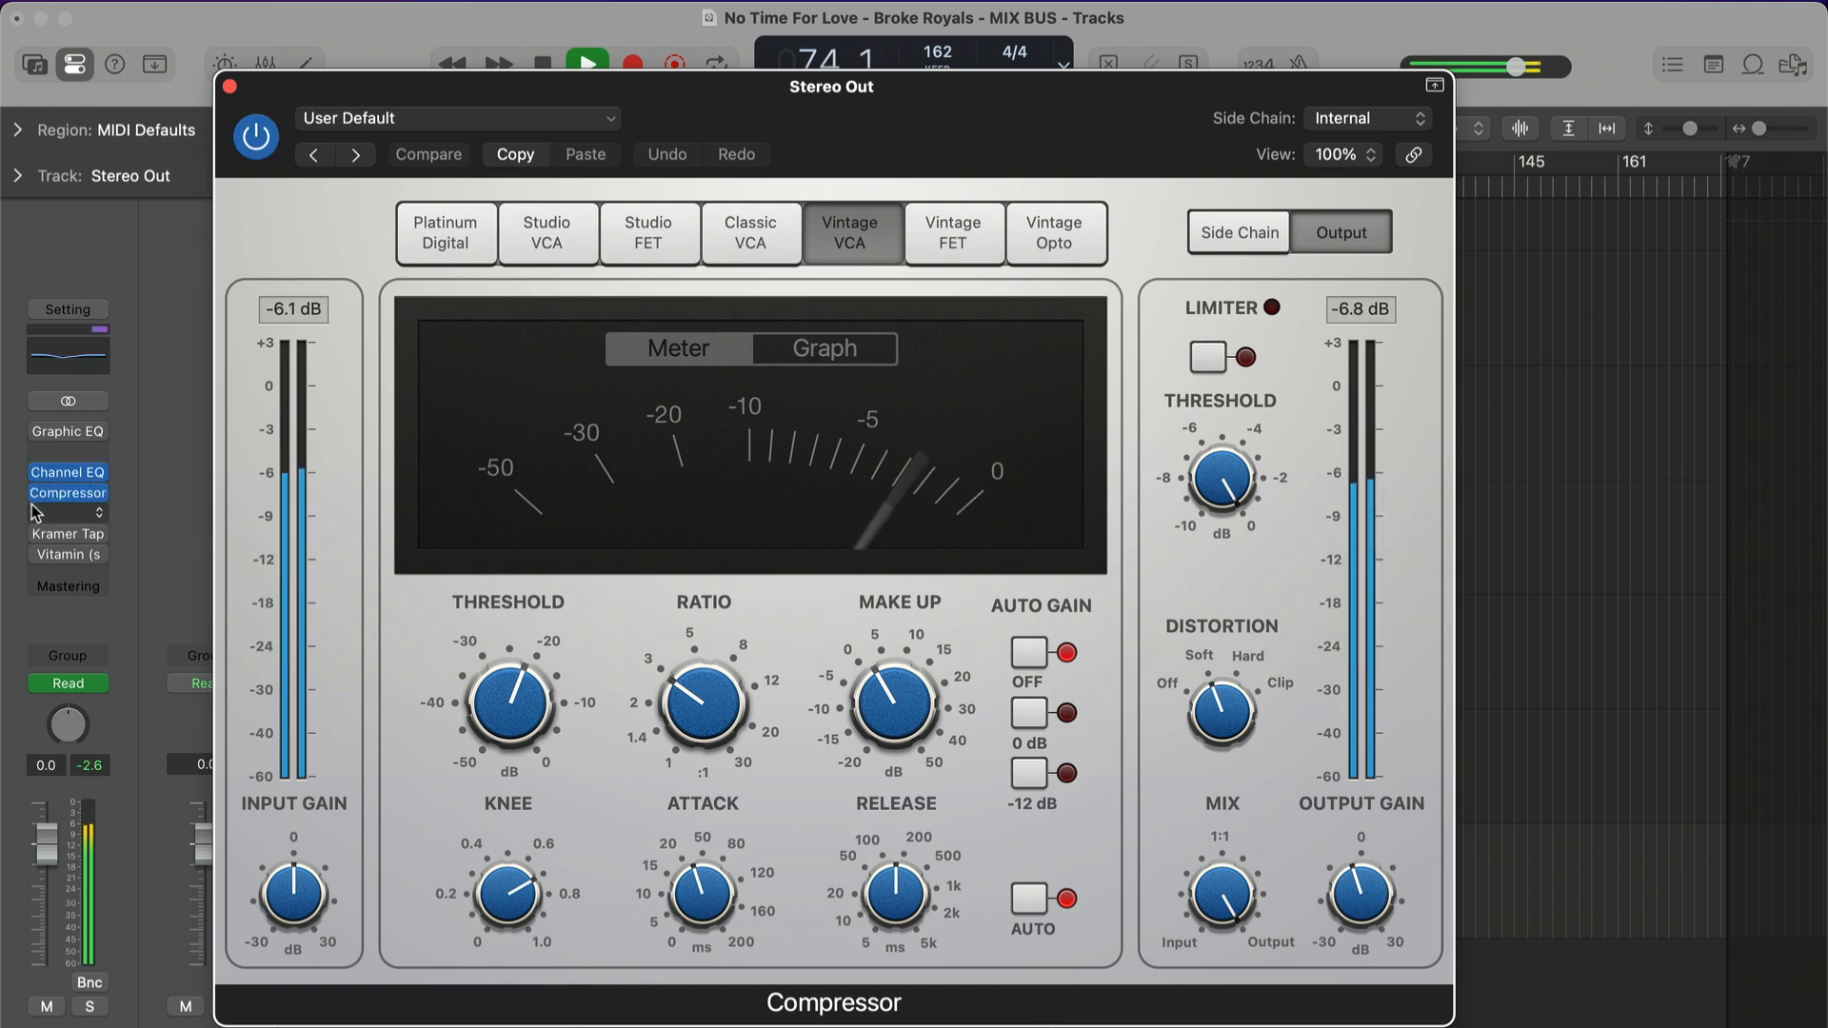
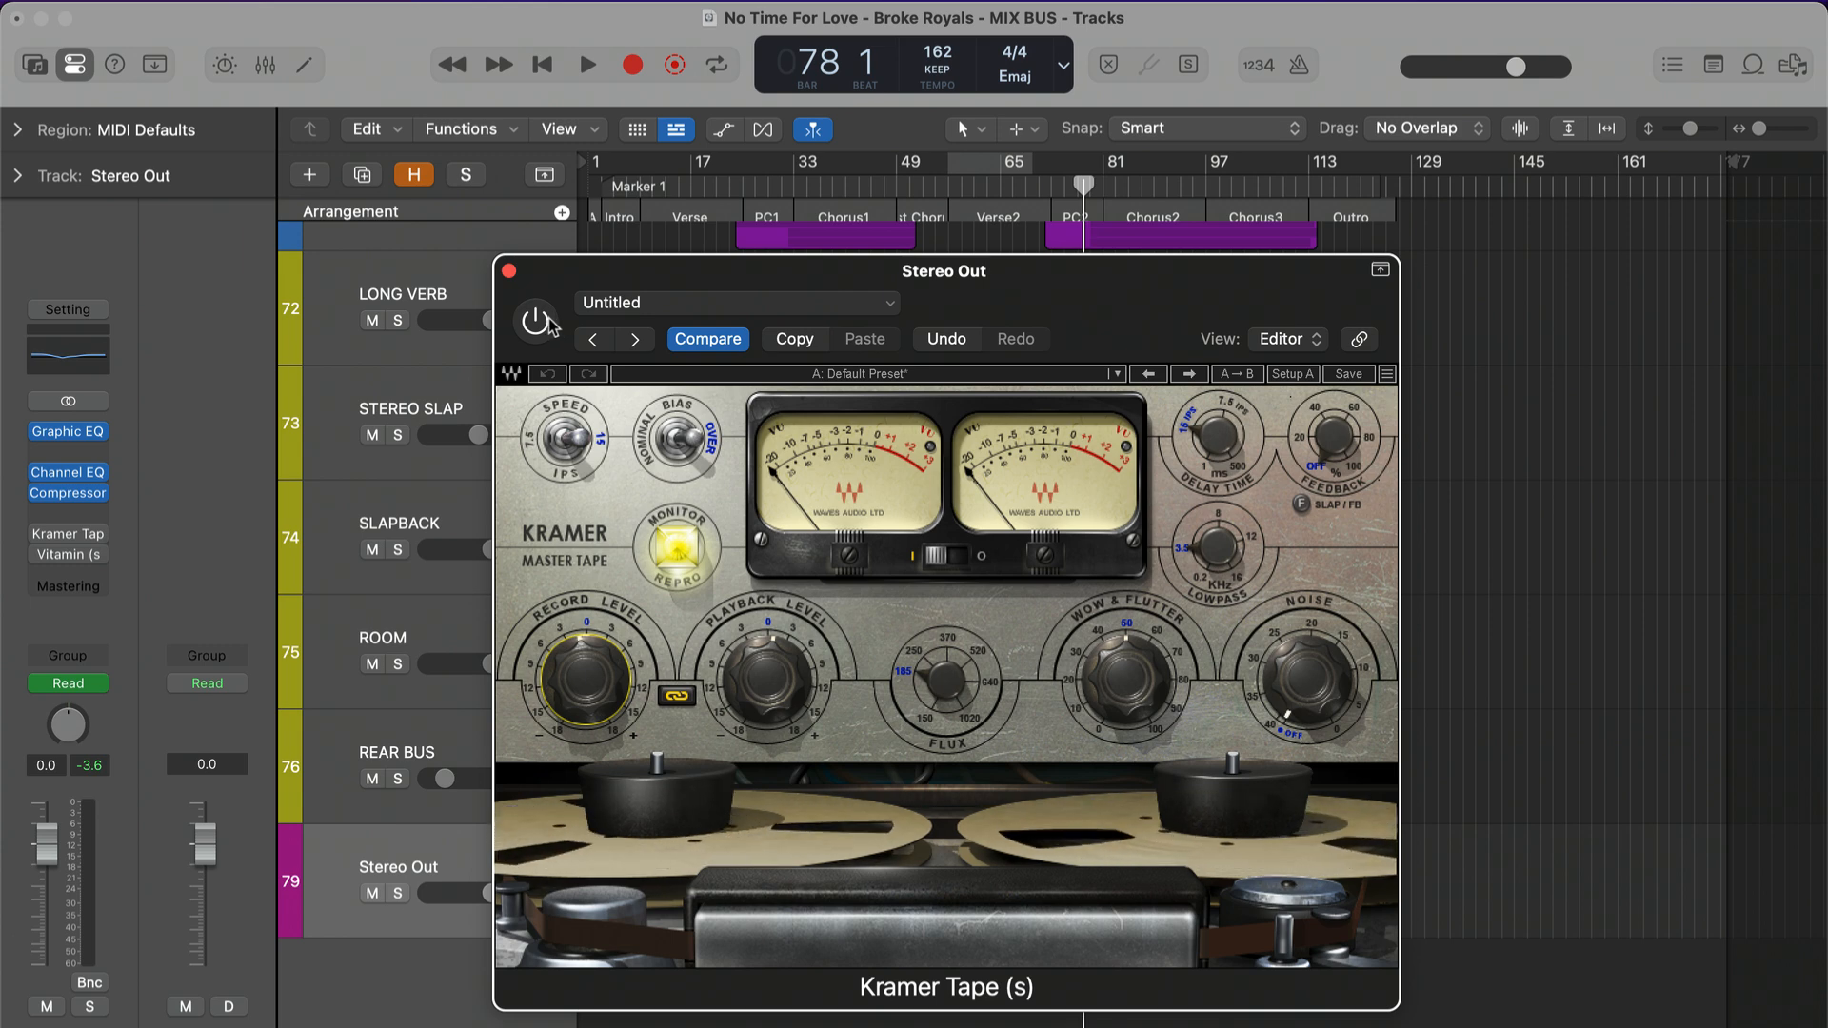
# Step: Play the song while switching the Kramer Tape plug-in on and off to compare its effect, leaving it enabled
pyautogui.press('space')
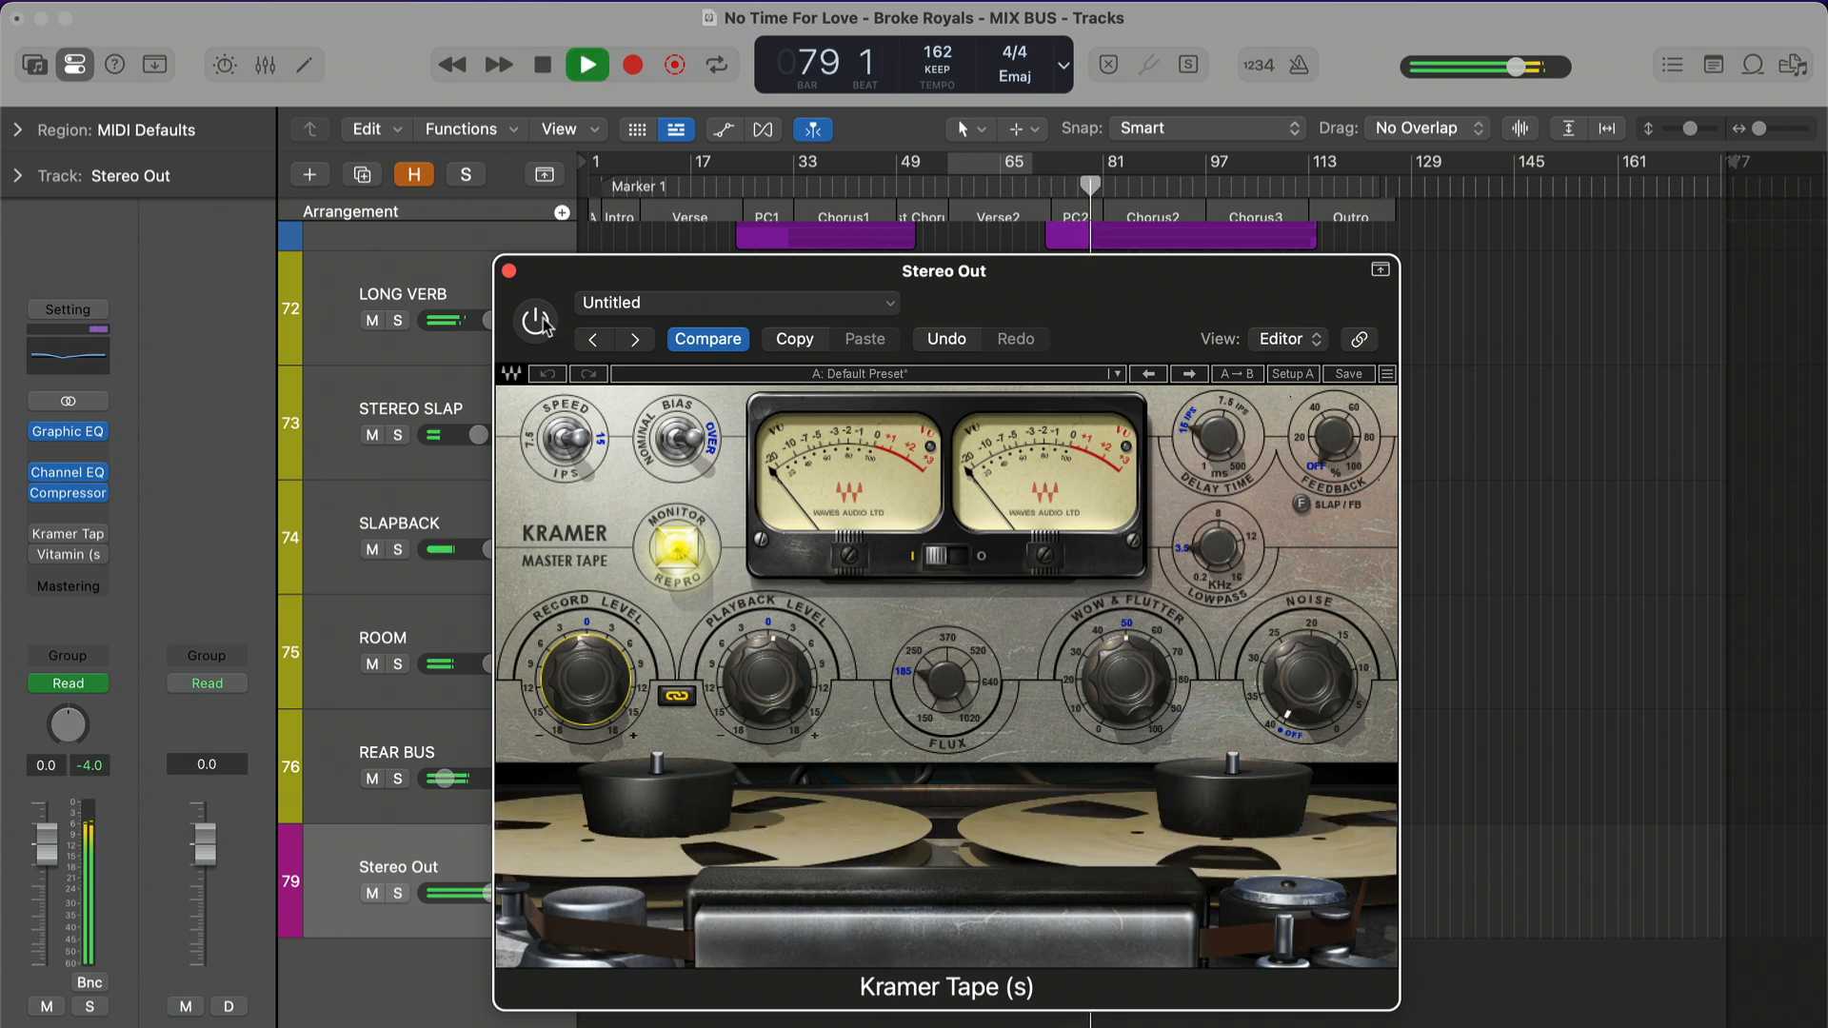
pyautogui.click(539, 324)
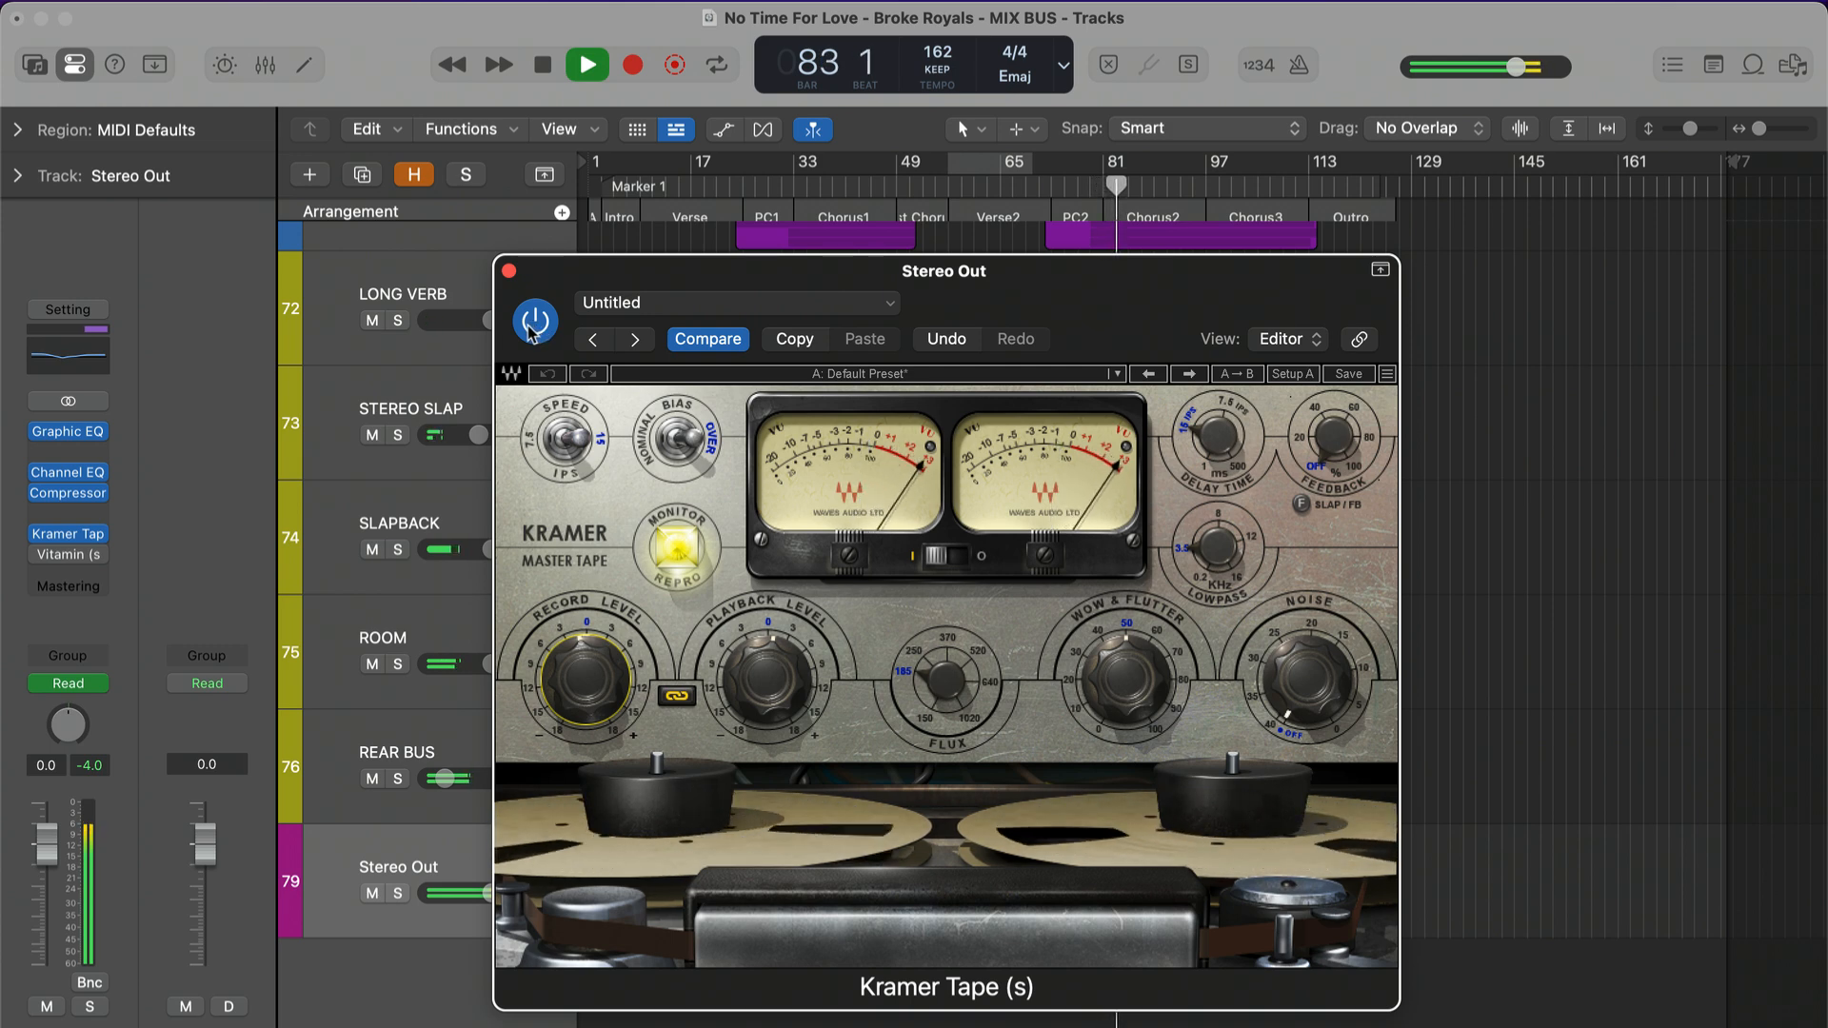
pyautogui.click(533, 327)
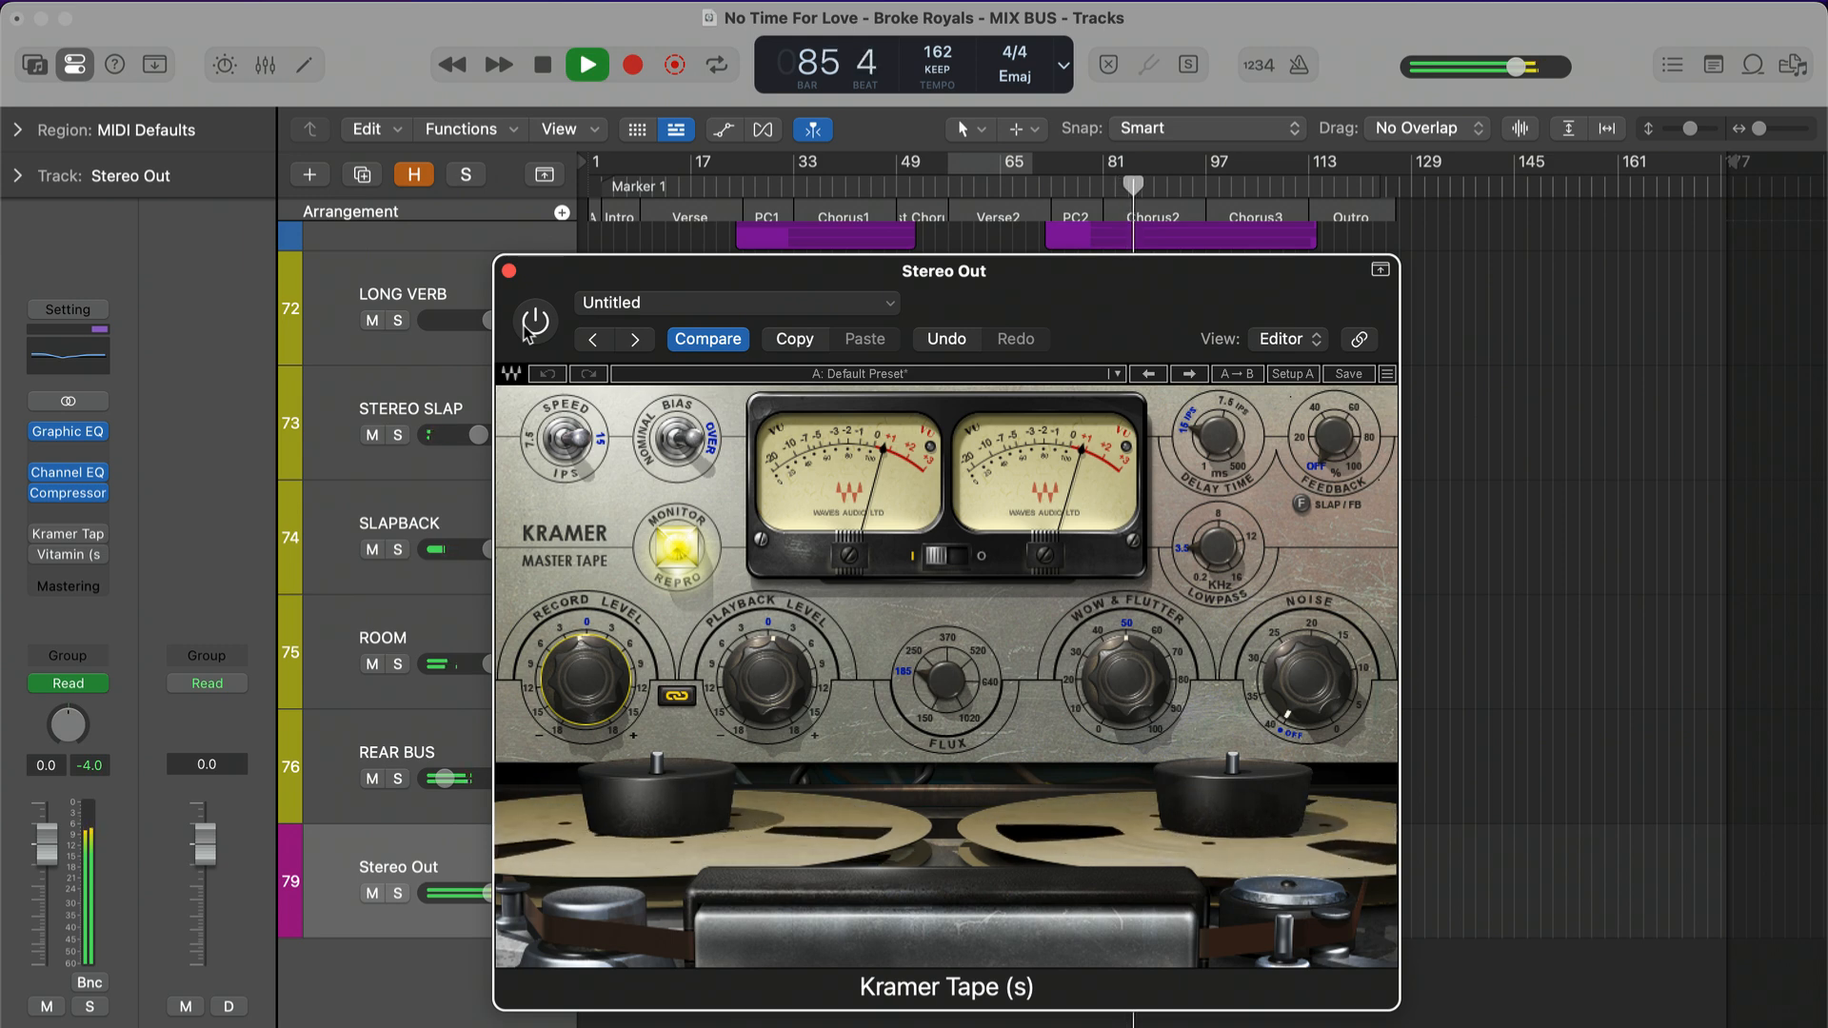
pyautogui.click(530, 328)
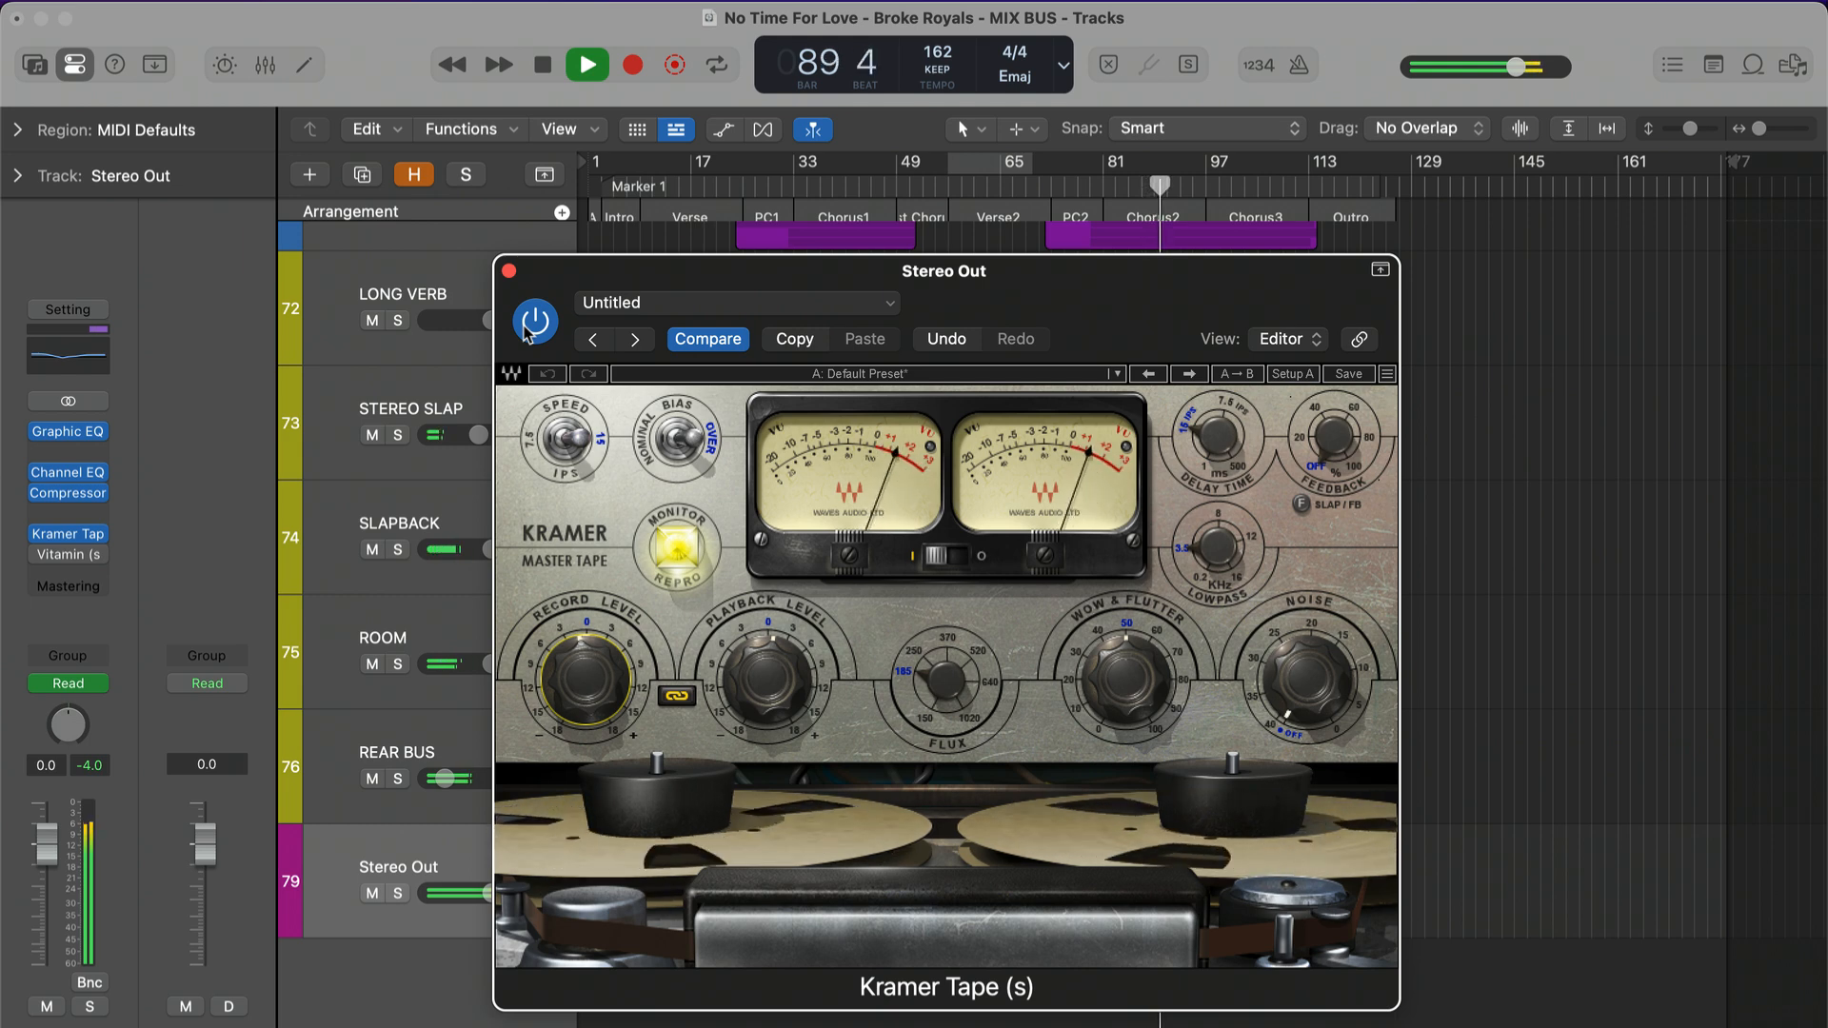
pyautogui.click(530, 329)
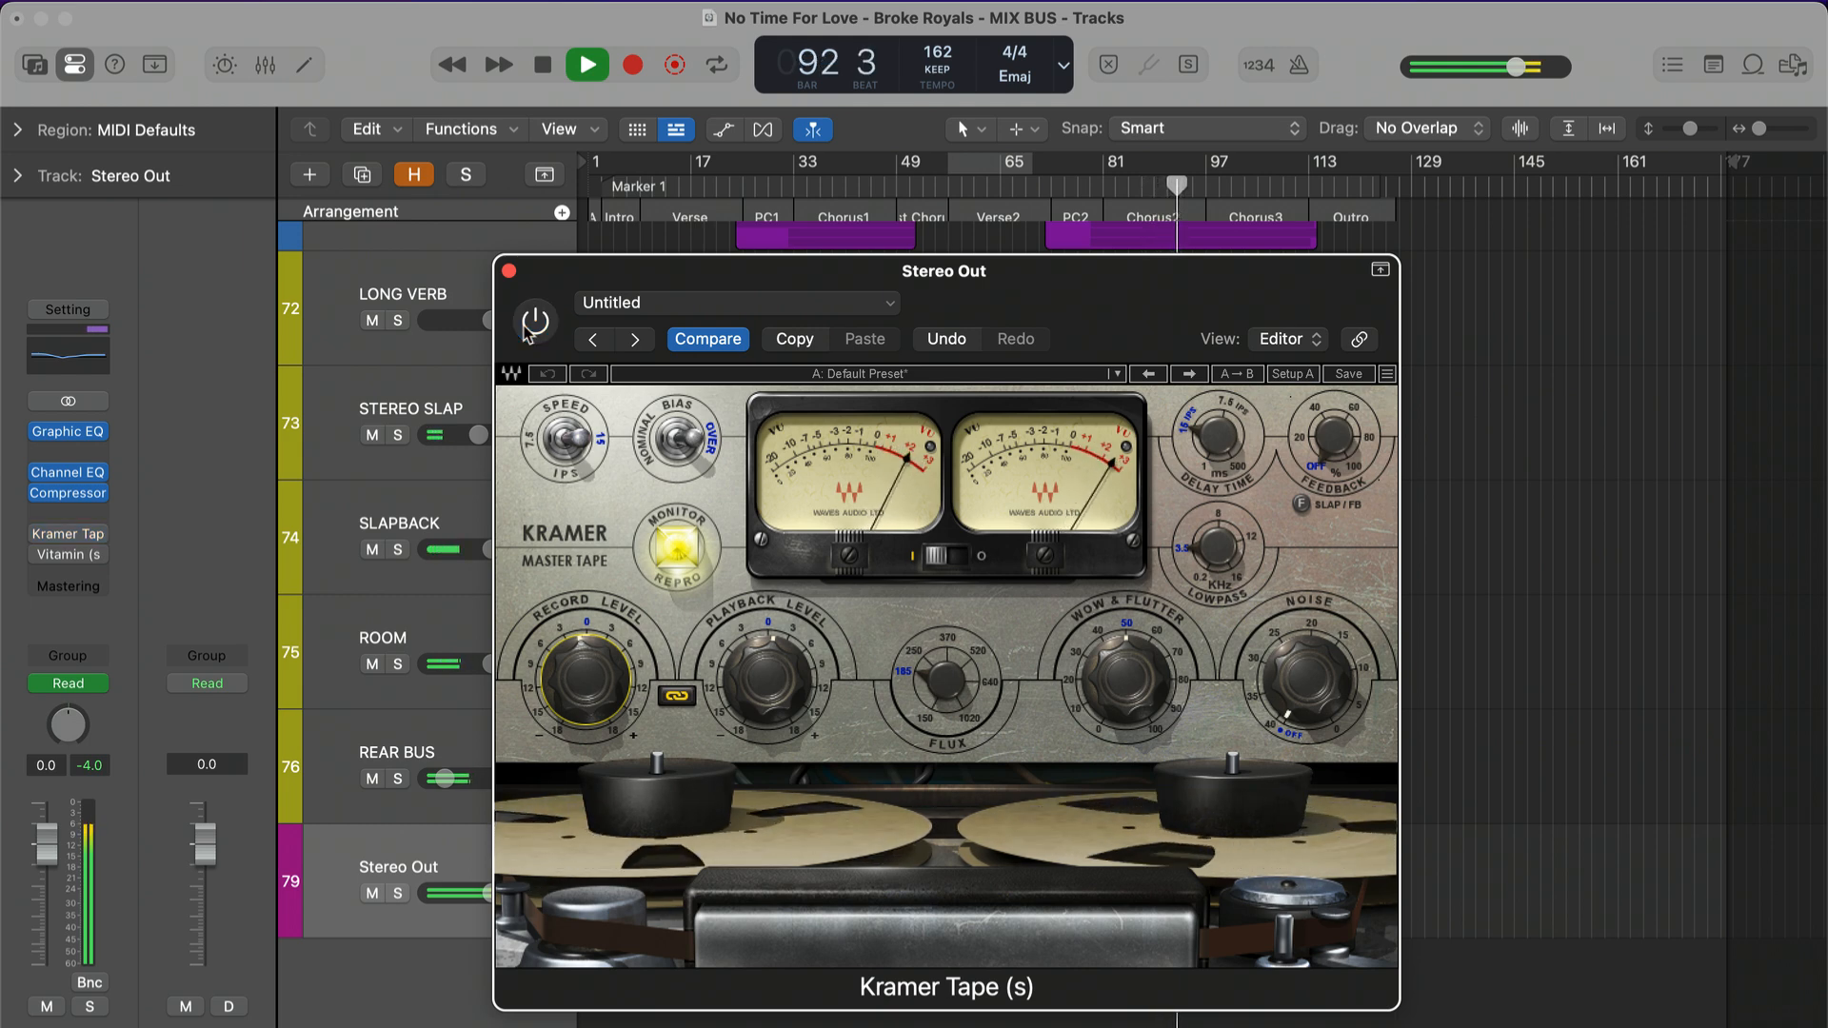
pyautogui.click(531, 328)
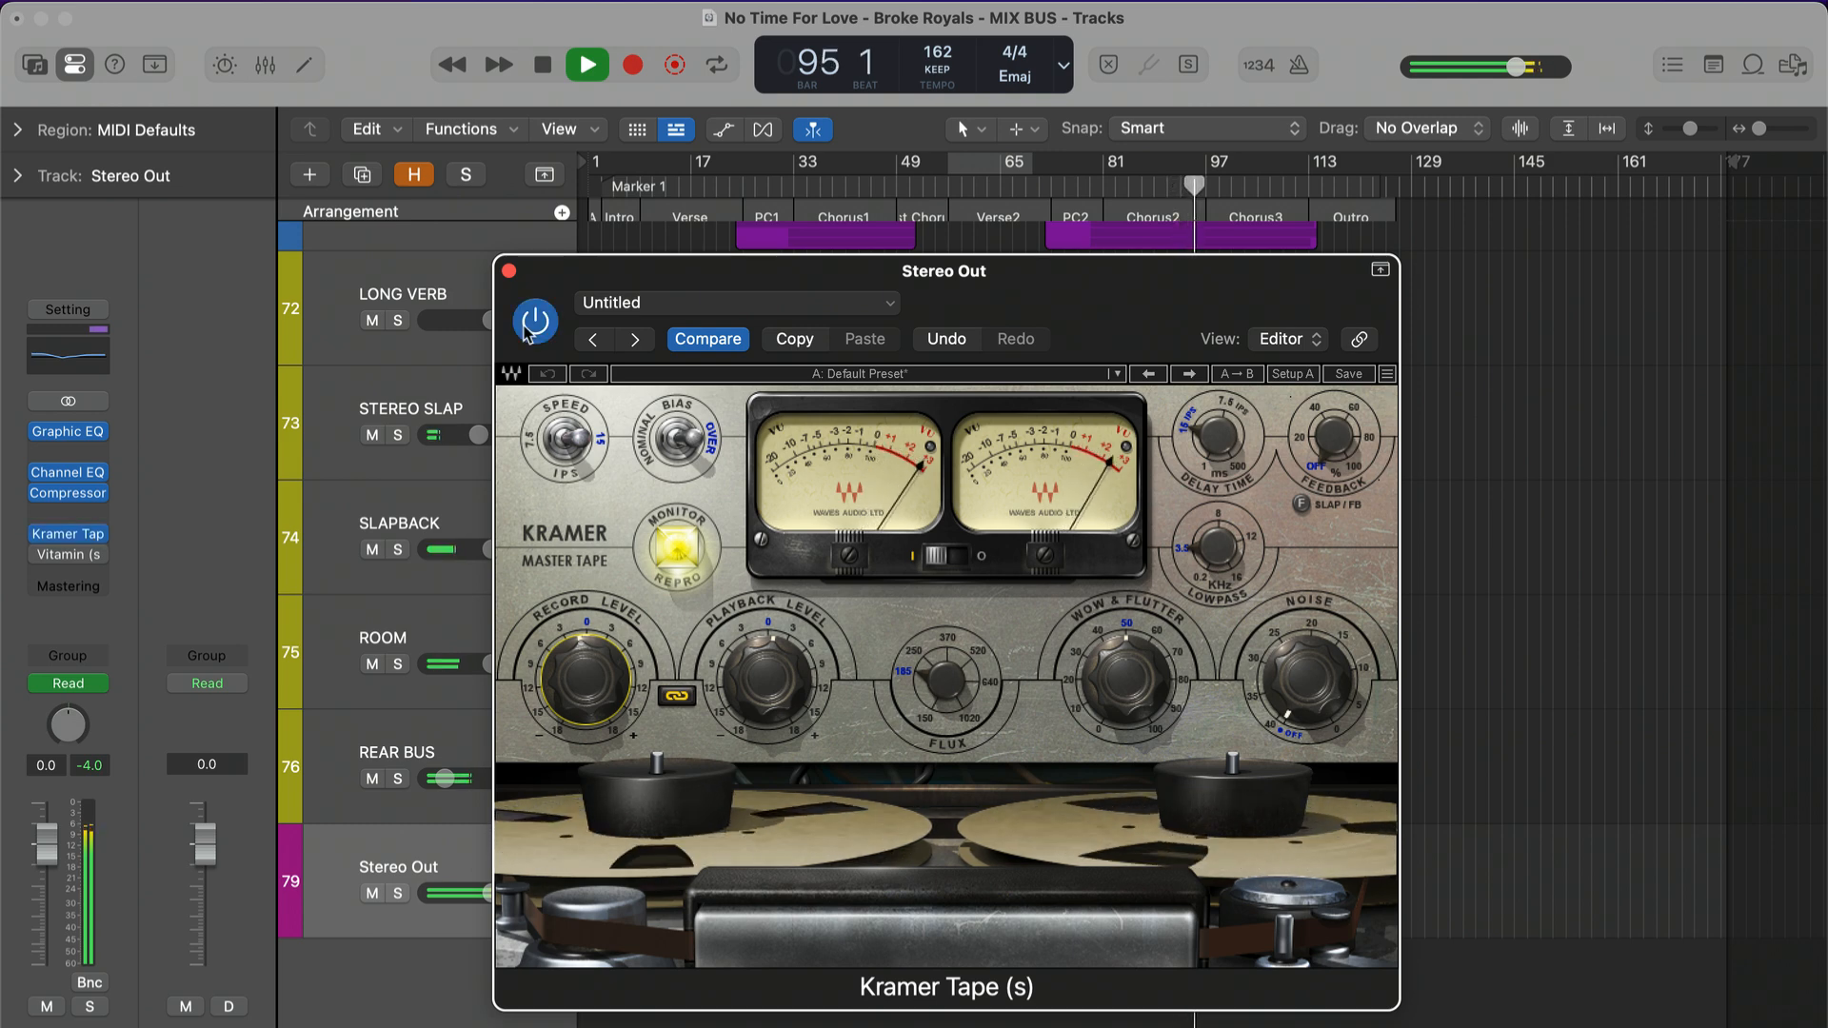
pyautogui.press('space')
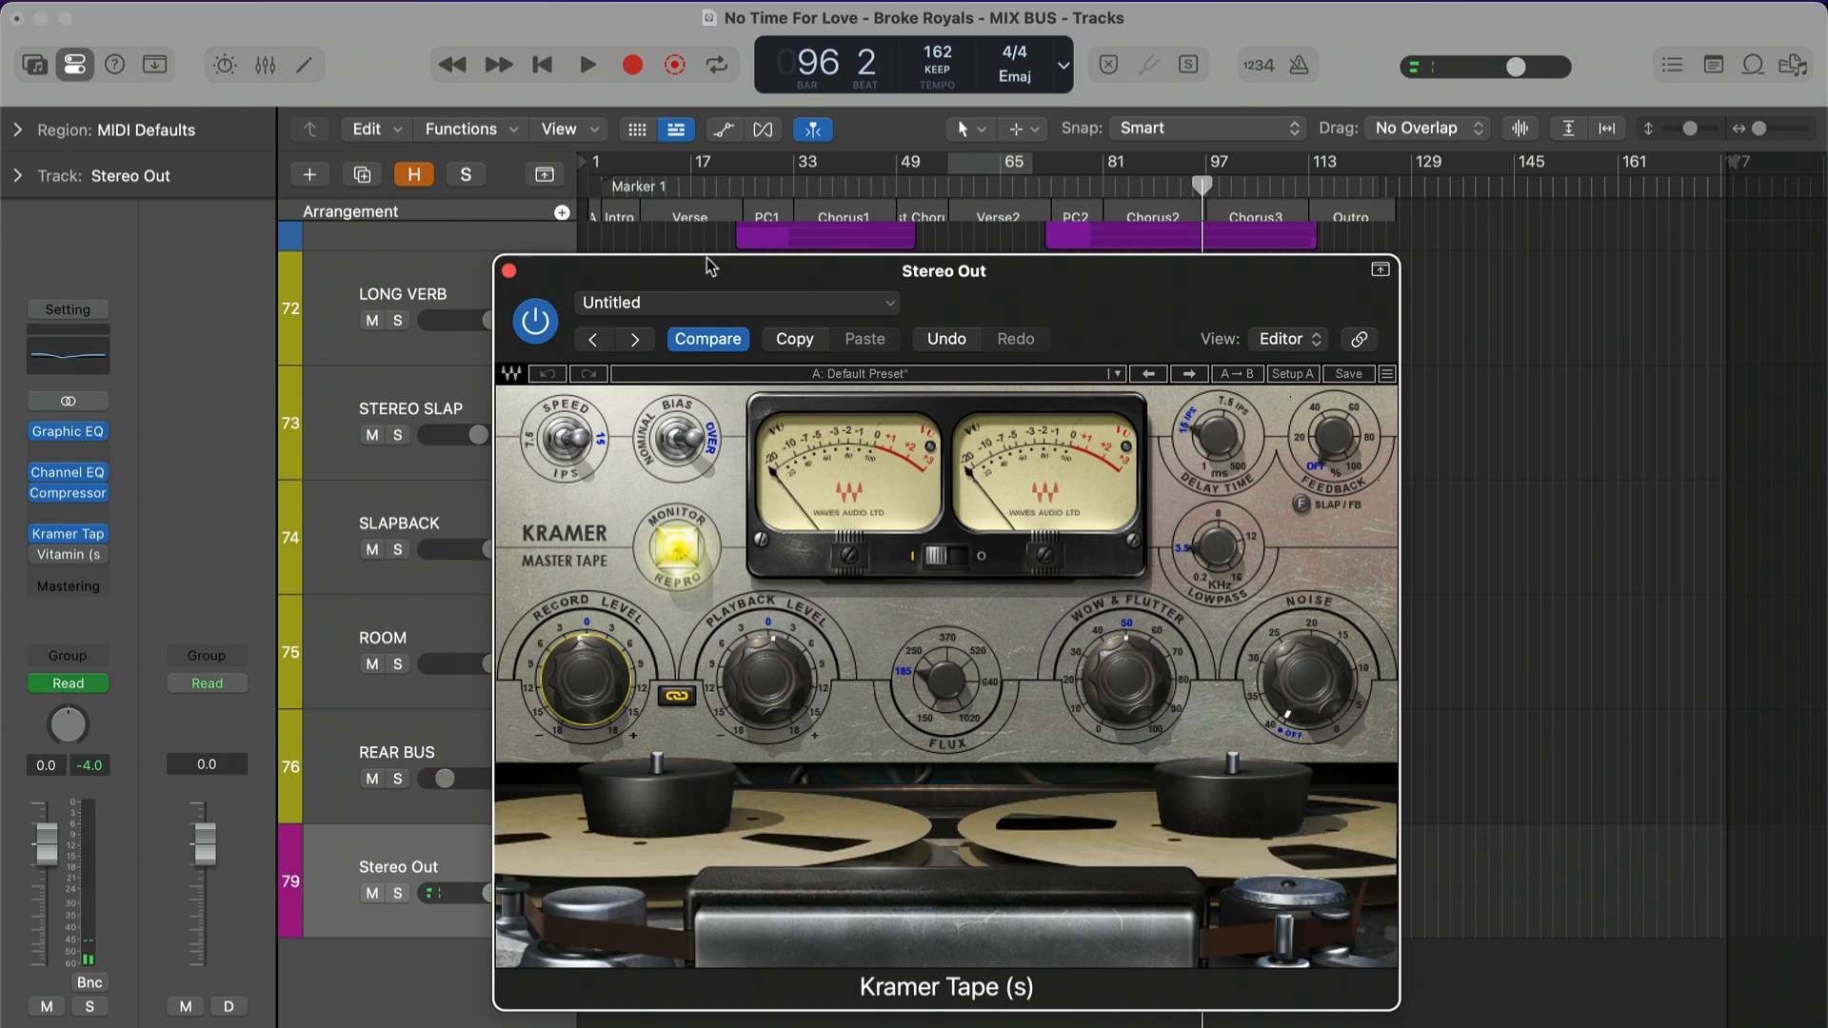
# Step: Play briefly from bar 59 and examine the Kramer Tape VU meters during Verse2
pyautogui.click(960, 194)
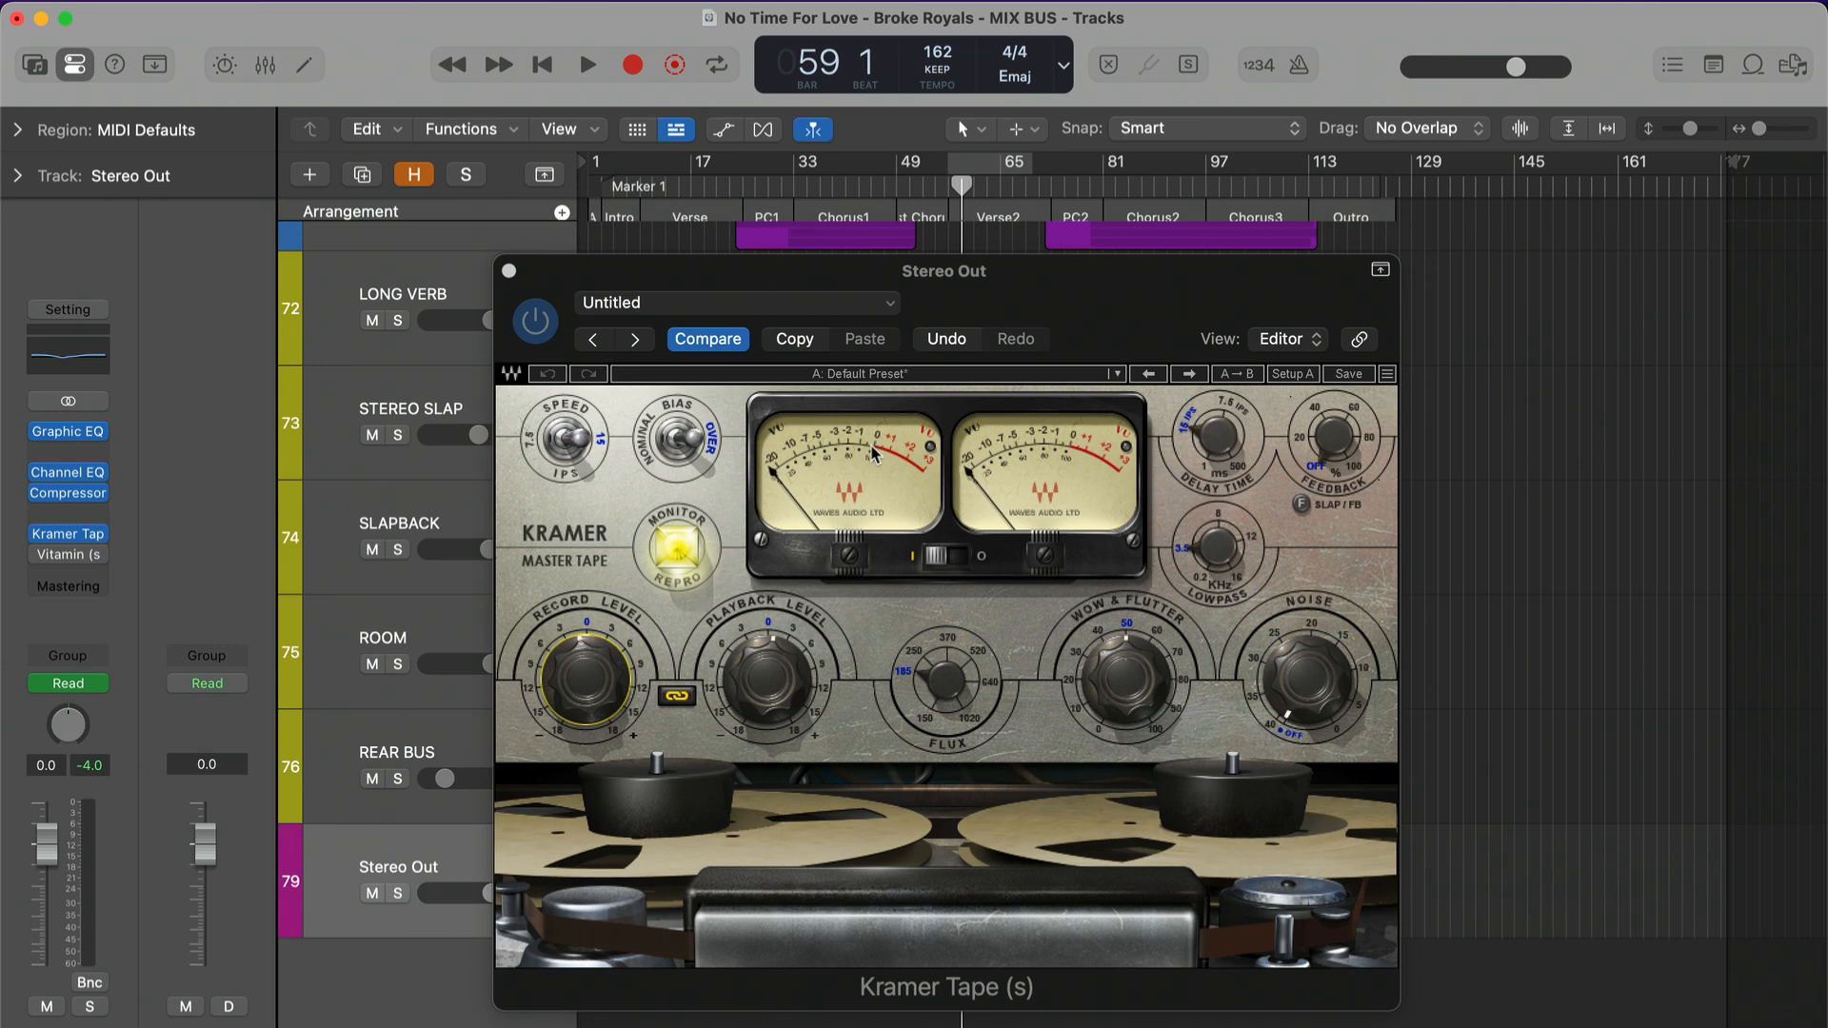
pyautogui.press('space')
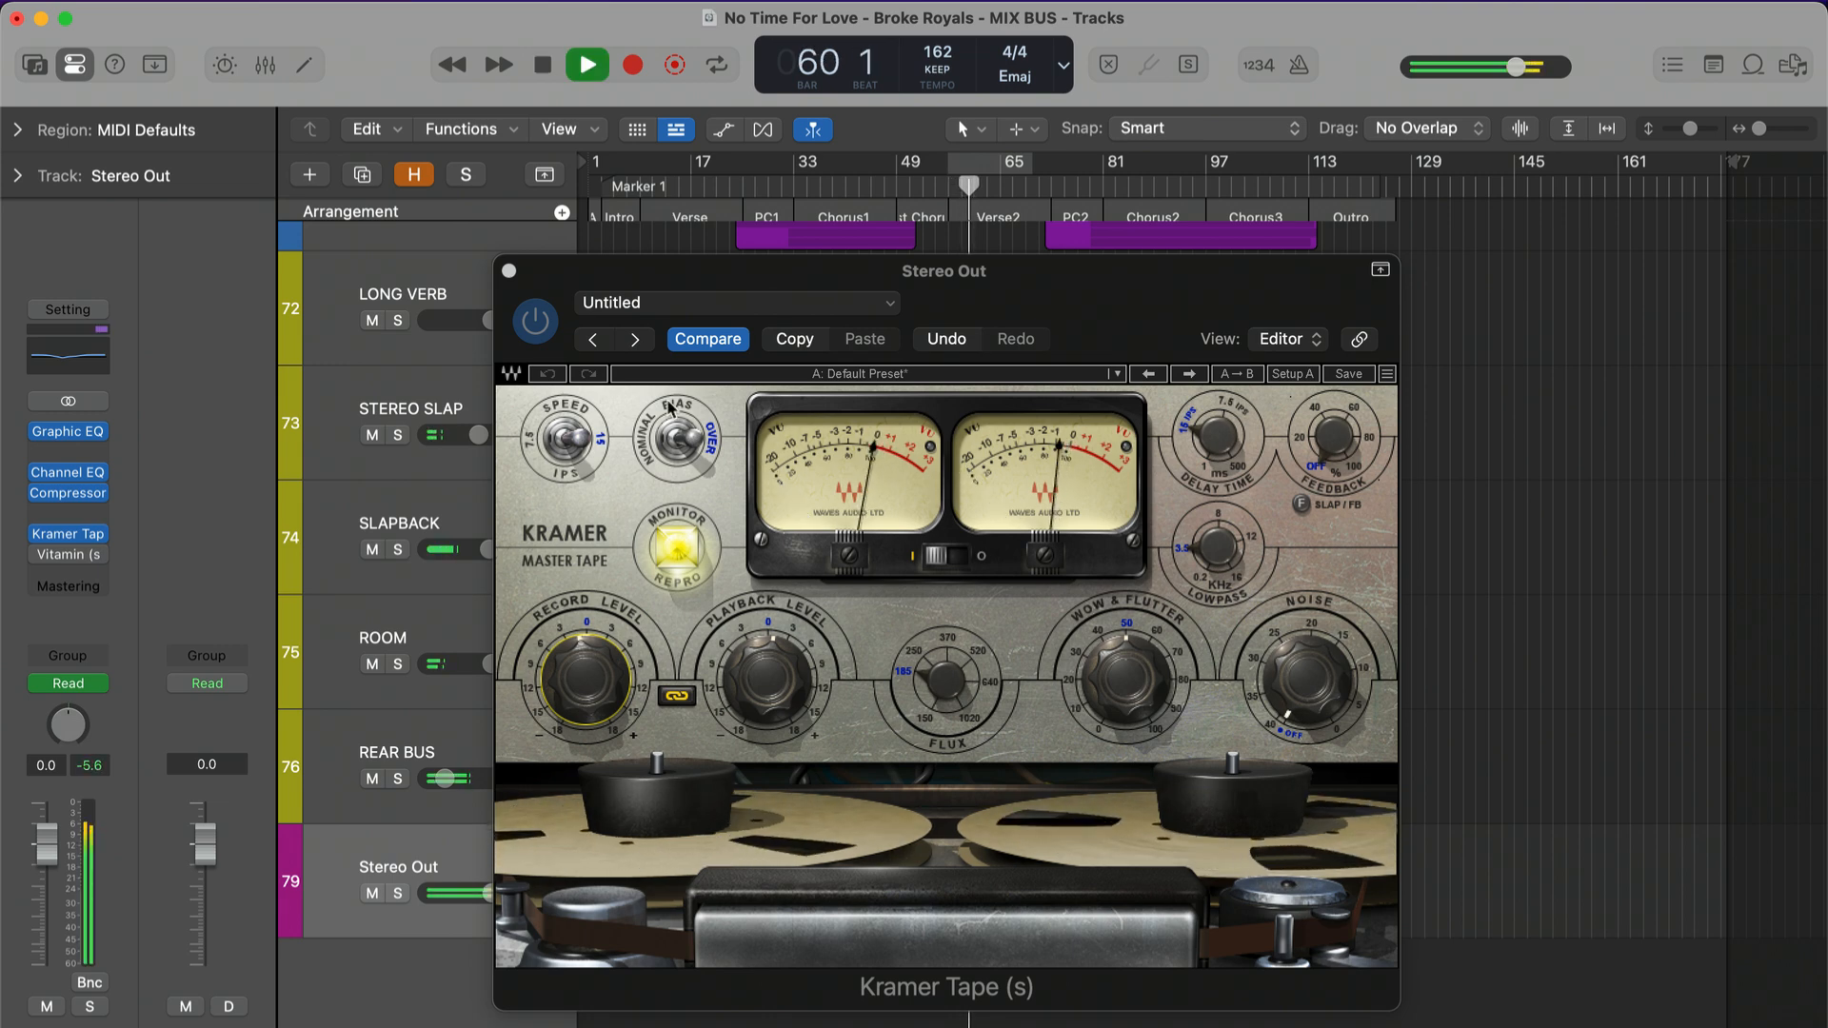
pyautogui.press('space')
# Step: Close Kramer Tape, then enable and open the Vitamin plug-in on Stereo Out
pyautogui.click(509, 271)
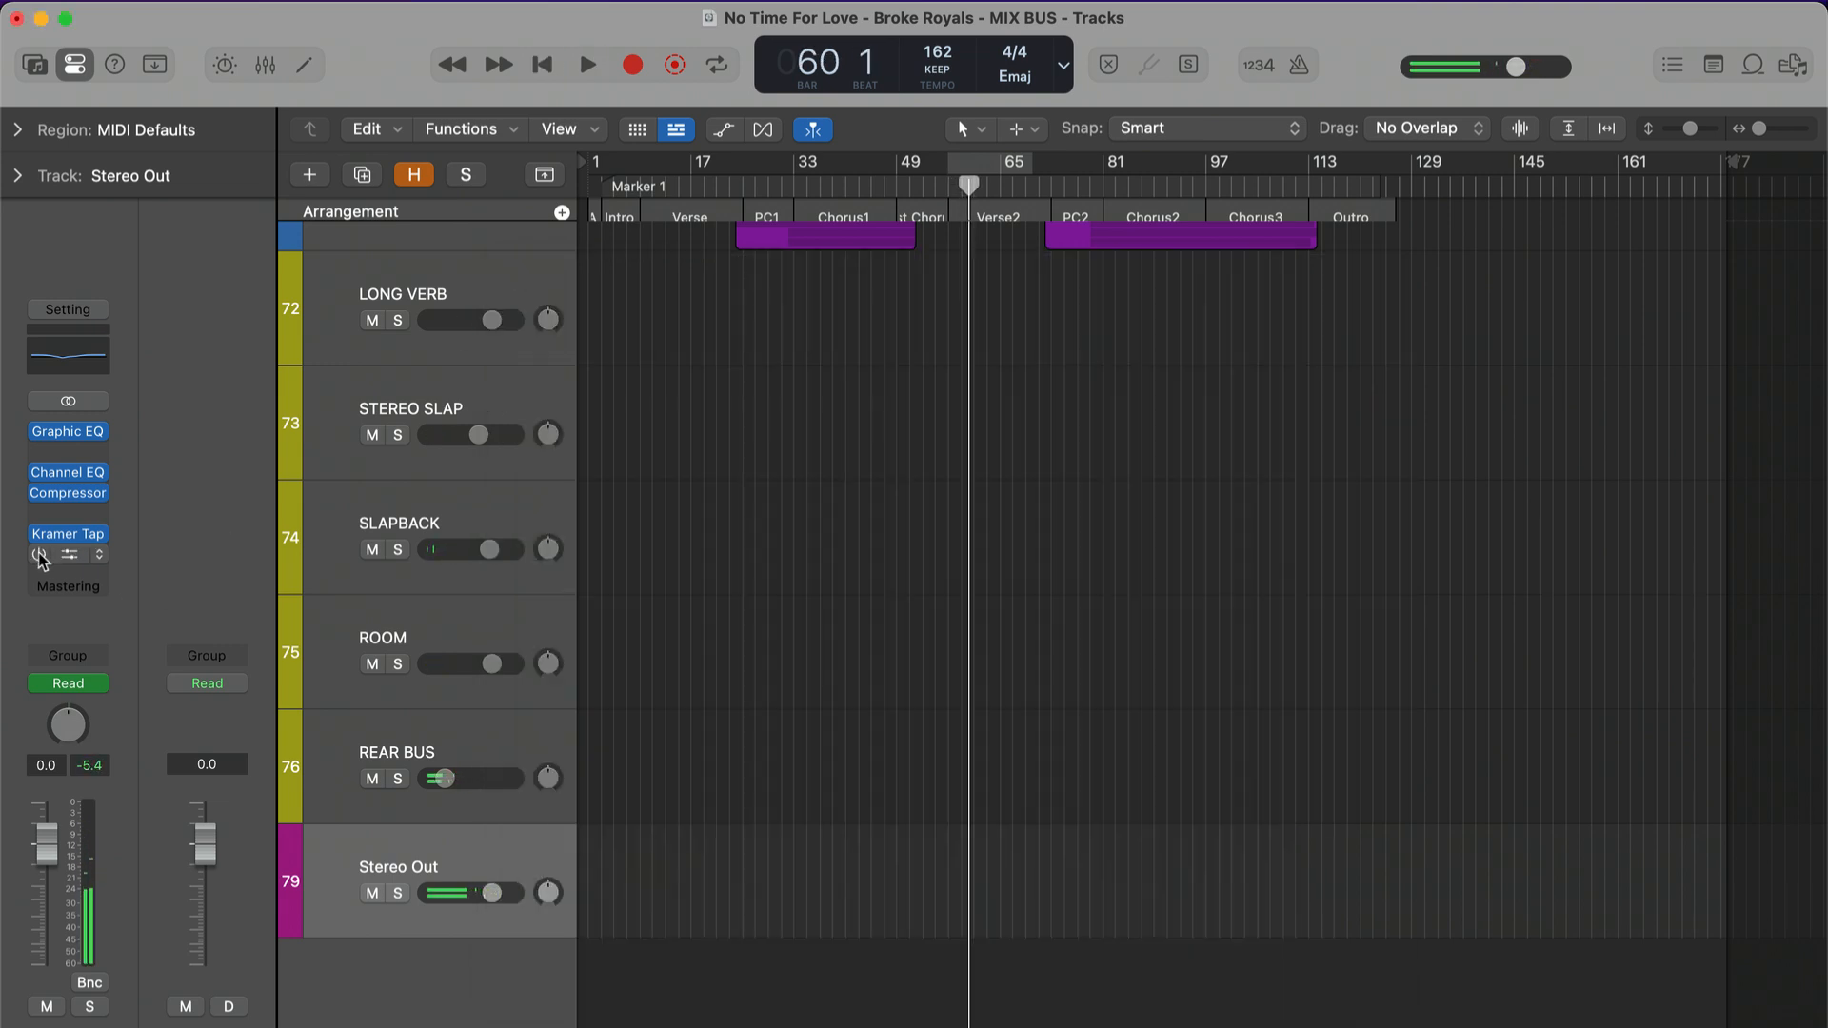
pyautogui.click(69, 560)
pyautogui.click(425, 360)
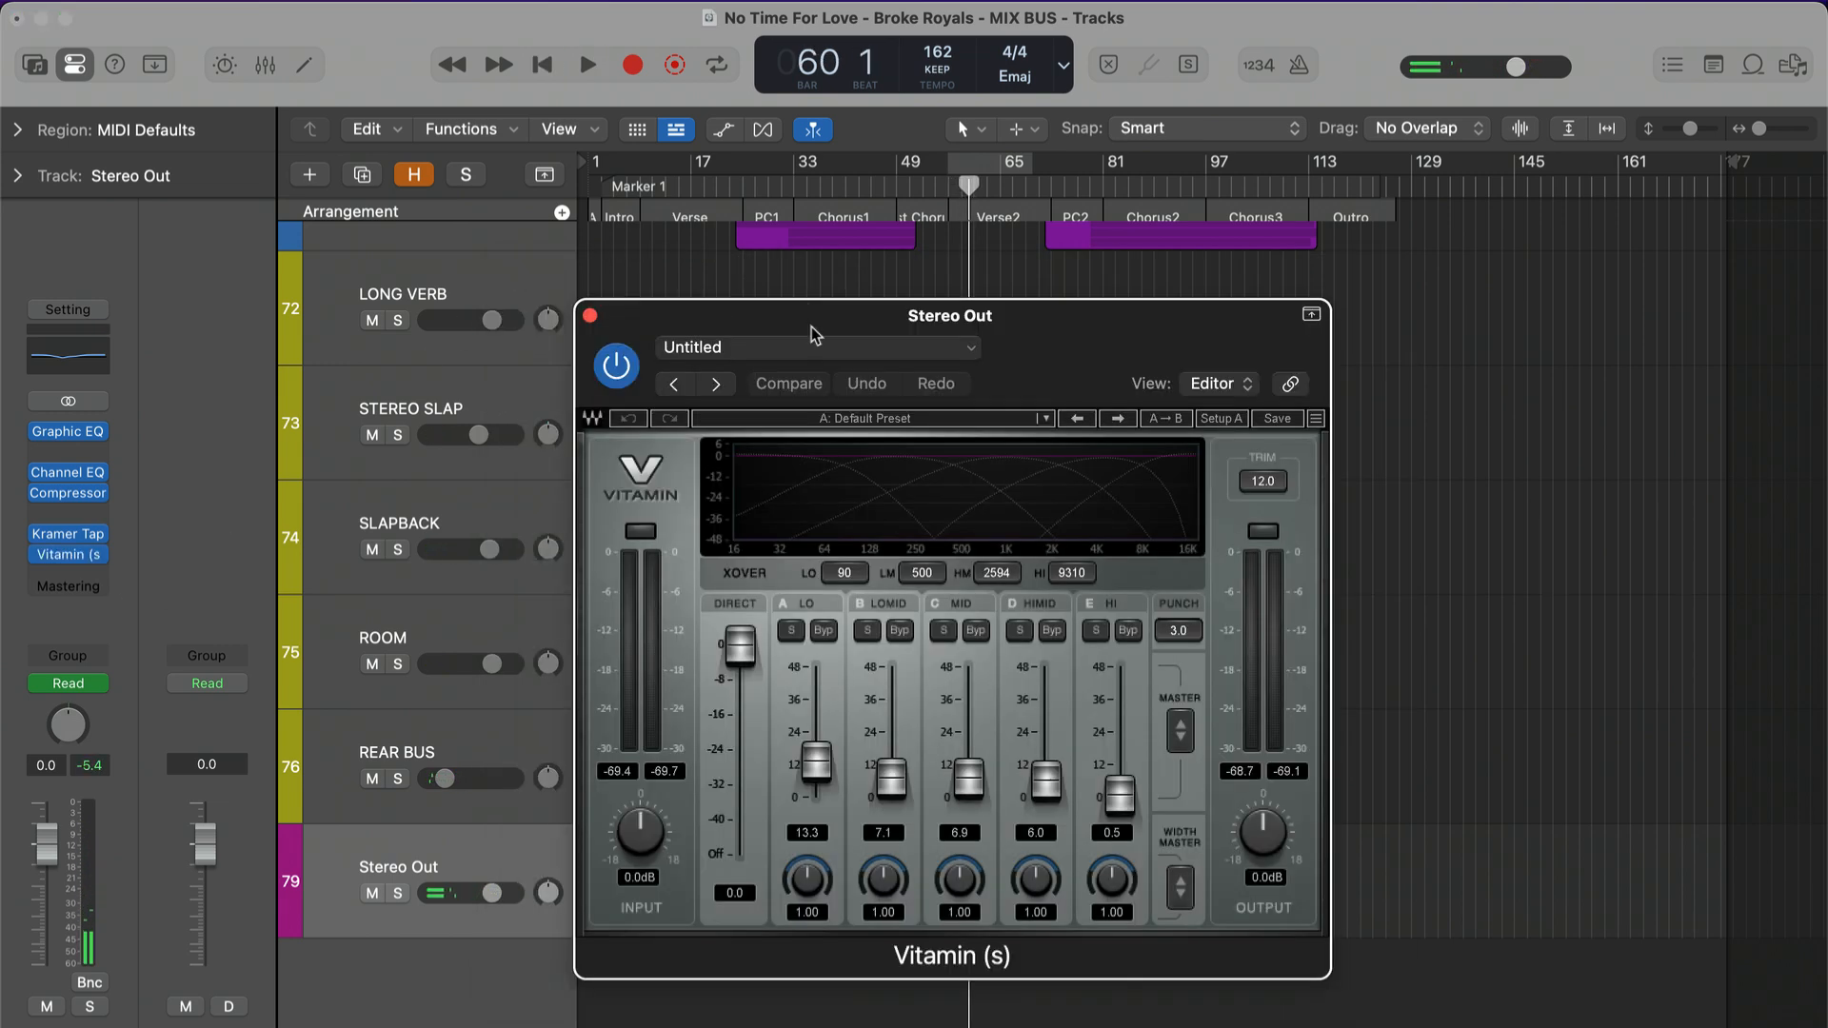
pyautogui.moveTo(810, 329); pyautogui.dragTo(807, 308)
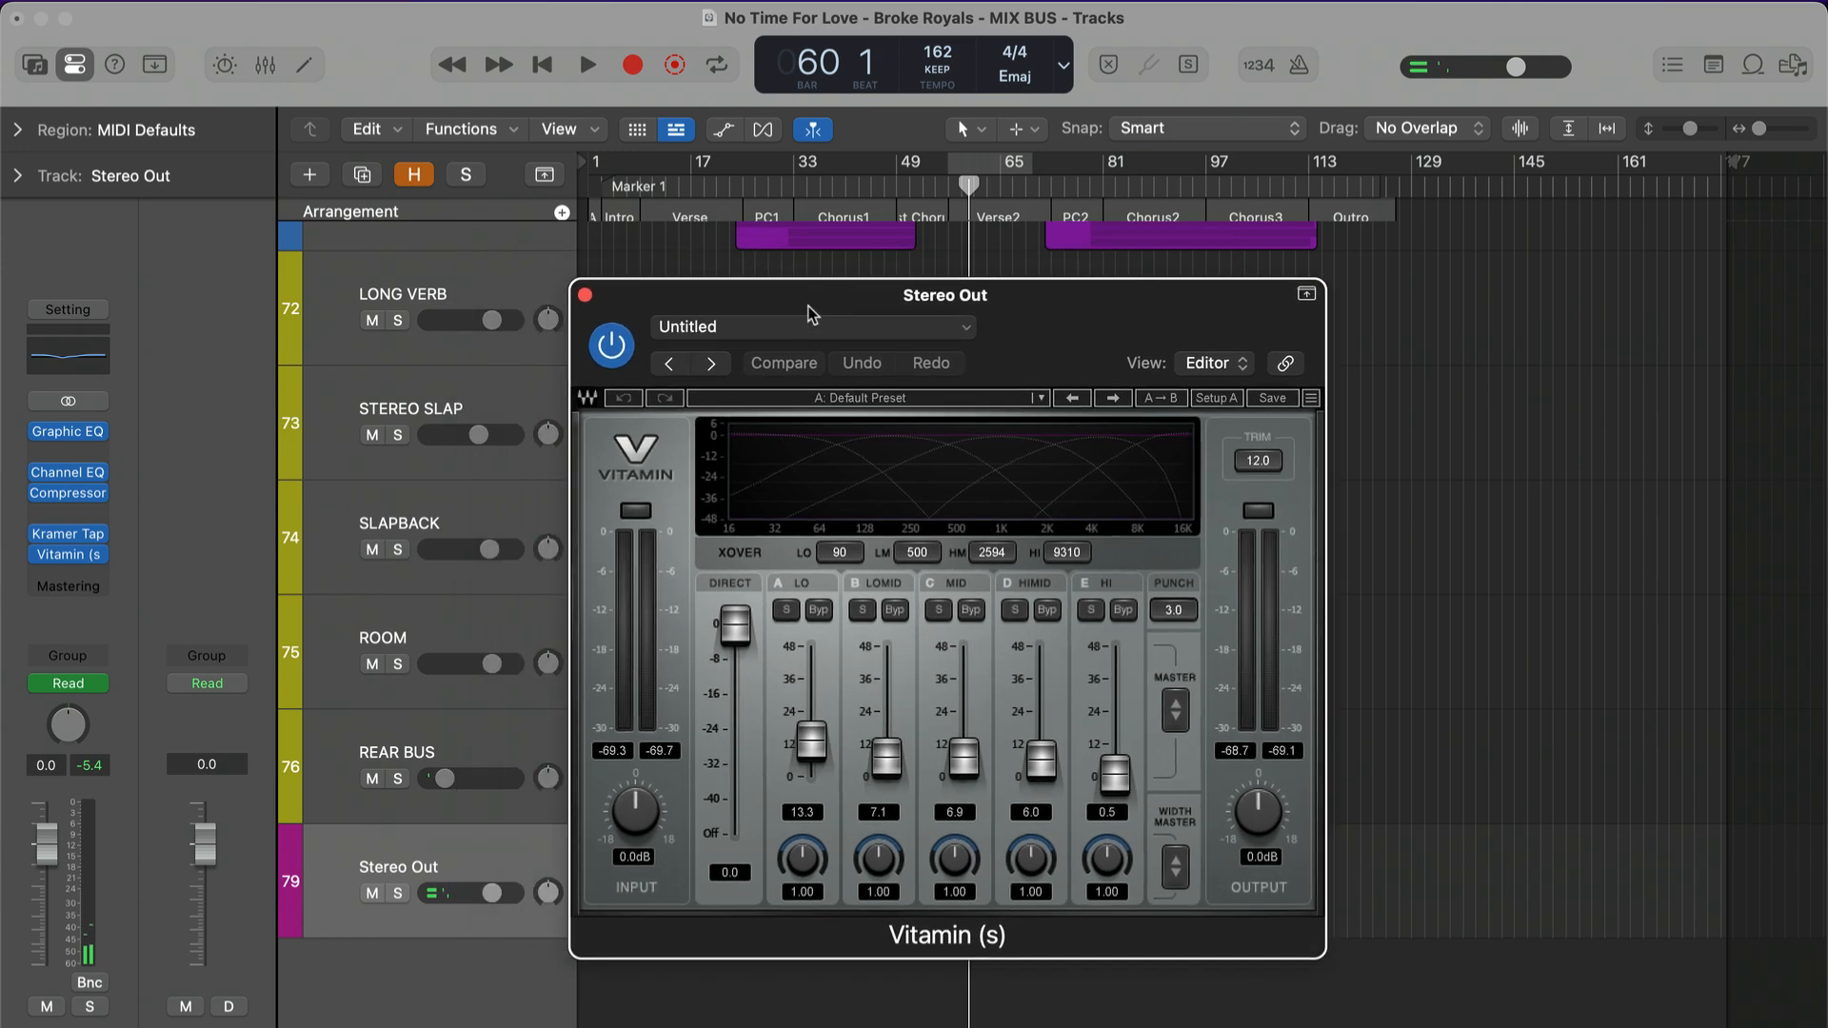
# Step: Solo Vitamin's HiMid band to hear it alone during playback, then unsolo it and stop
pyautogui.click(1015, 610)
pyautogui.press('space')
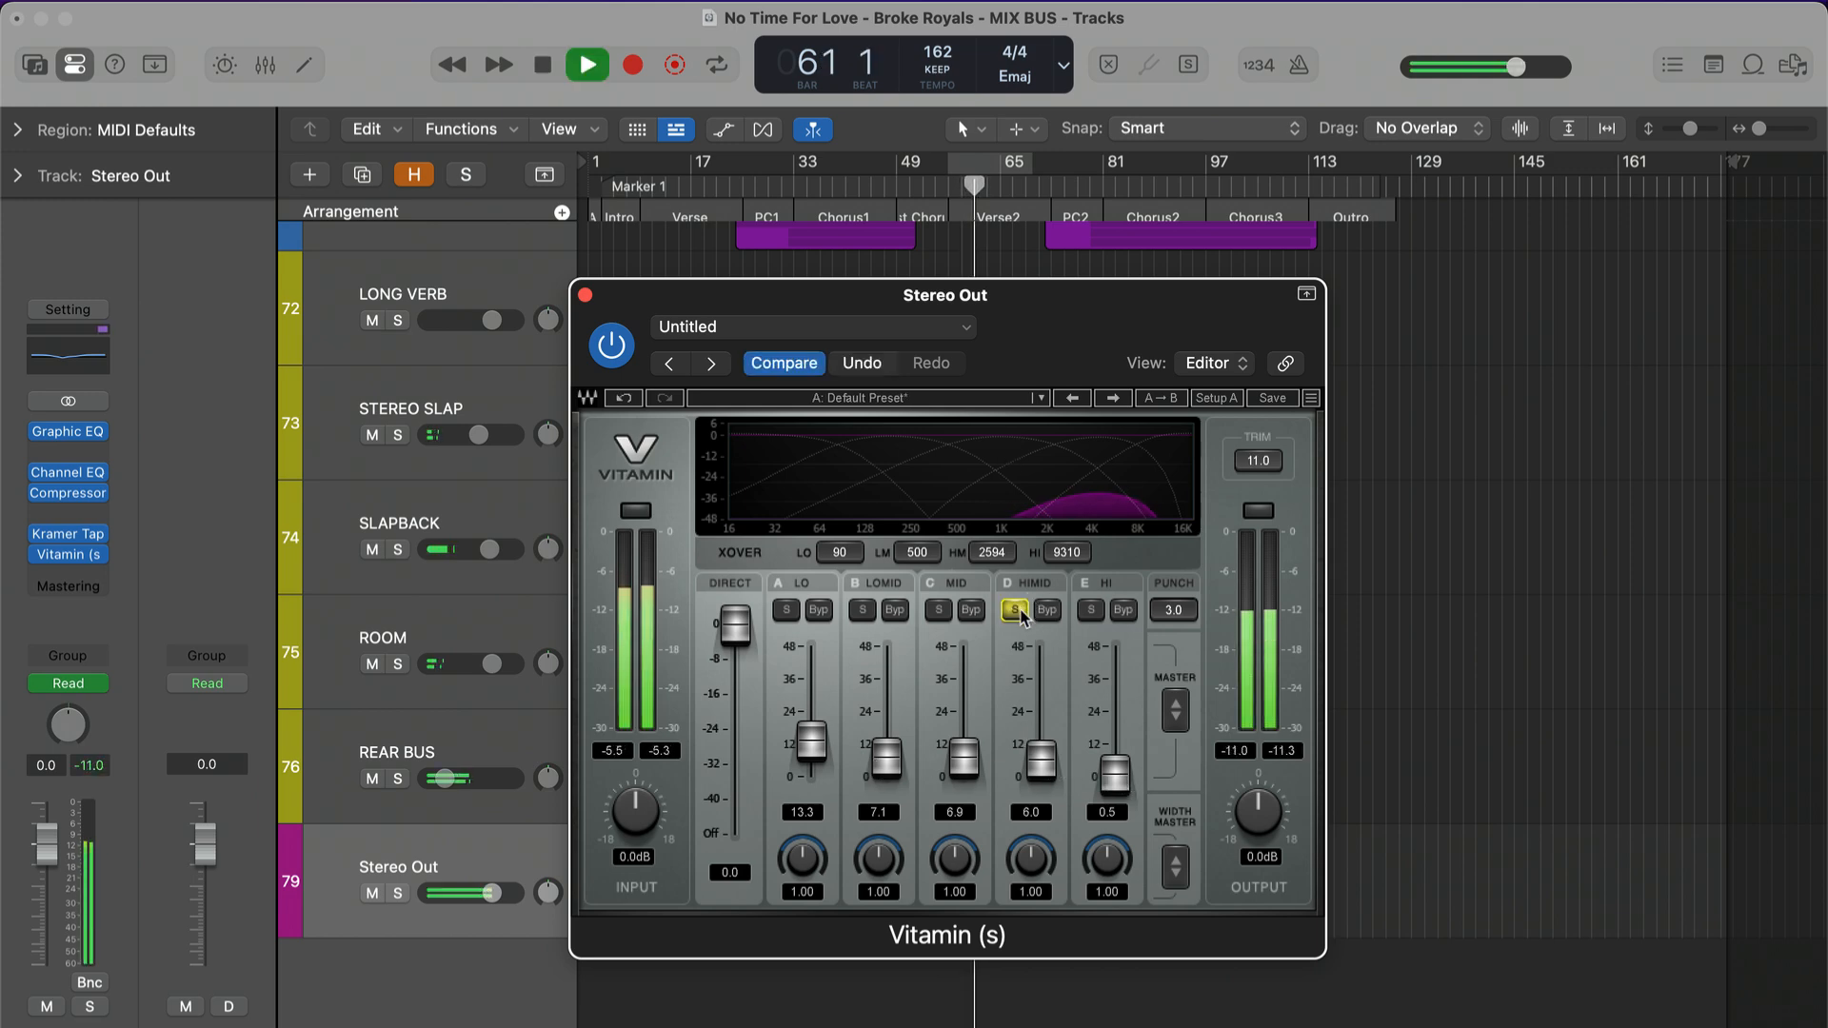
pyautogui.click(1015, 611)
pyautogui.press('space')
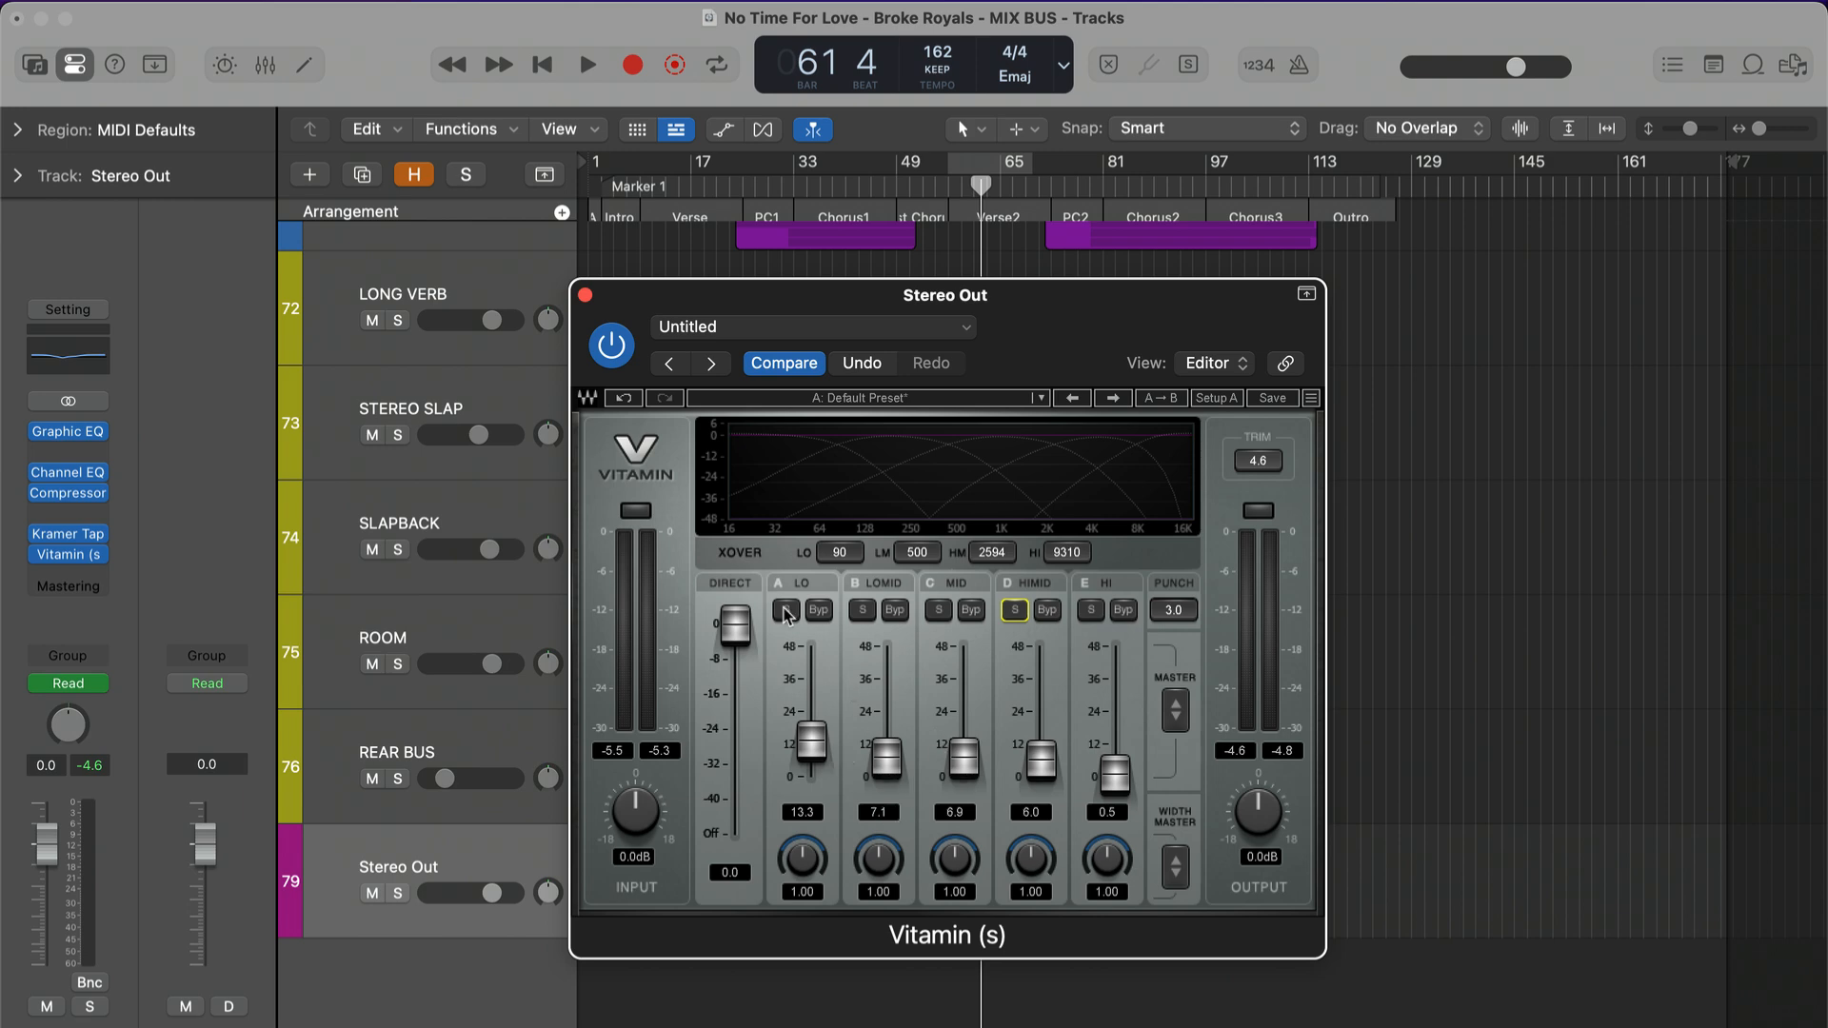
# Step: Play from bar 81 while repeatedly bypassing and re-enabling Vitamin to compare its effect on the mix
pyautogui.moveTo(1110, 181)
pyautogui.mouseDown()
pyautogui.moveTo(1084, 181)
pyautogui.moveTo(1103, 181)
pyautogui.mouseUp()
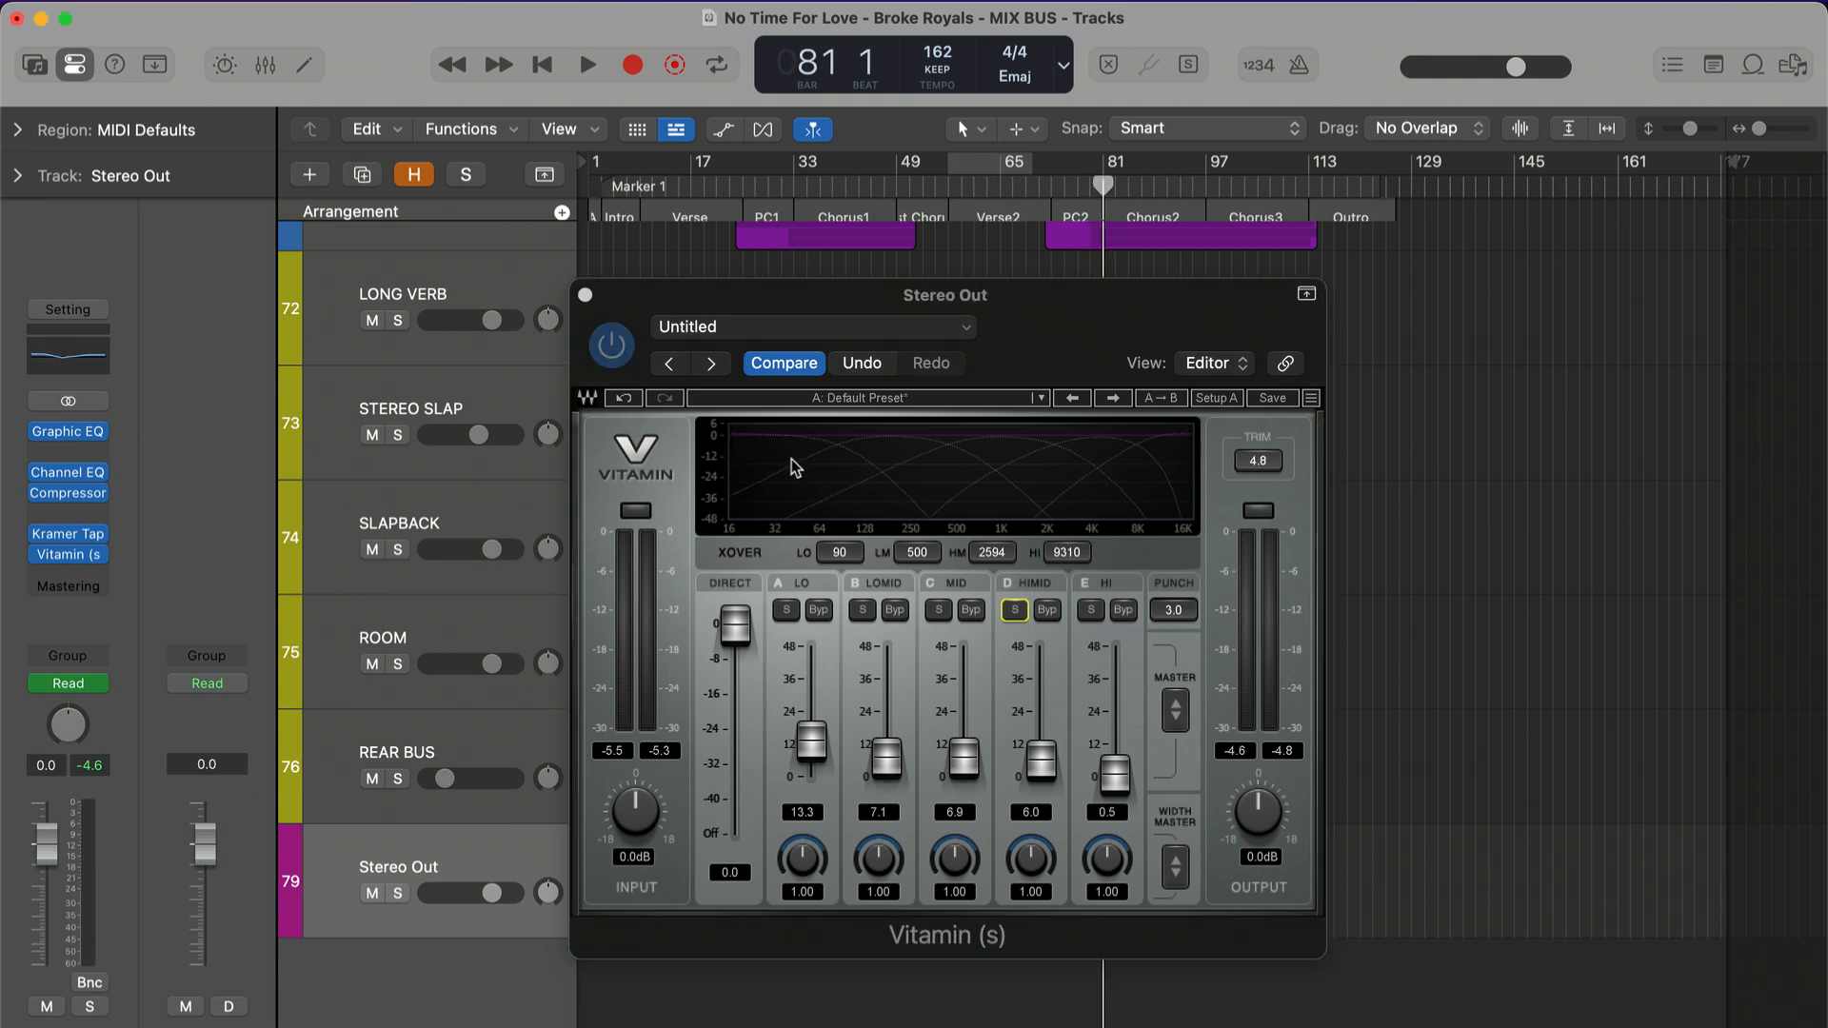
pyautogui.click(609, 349)
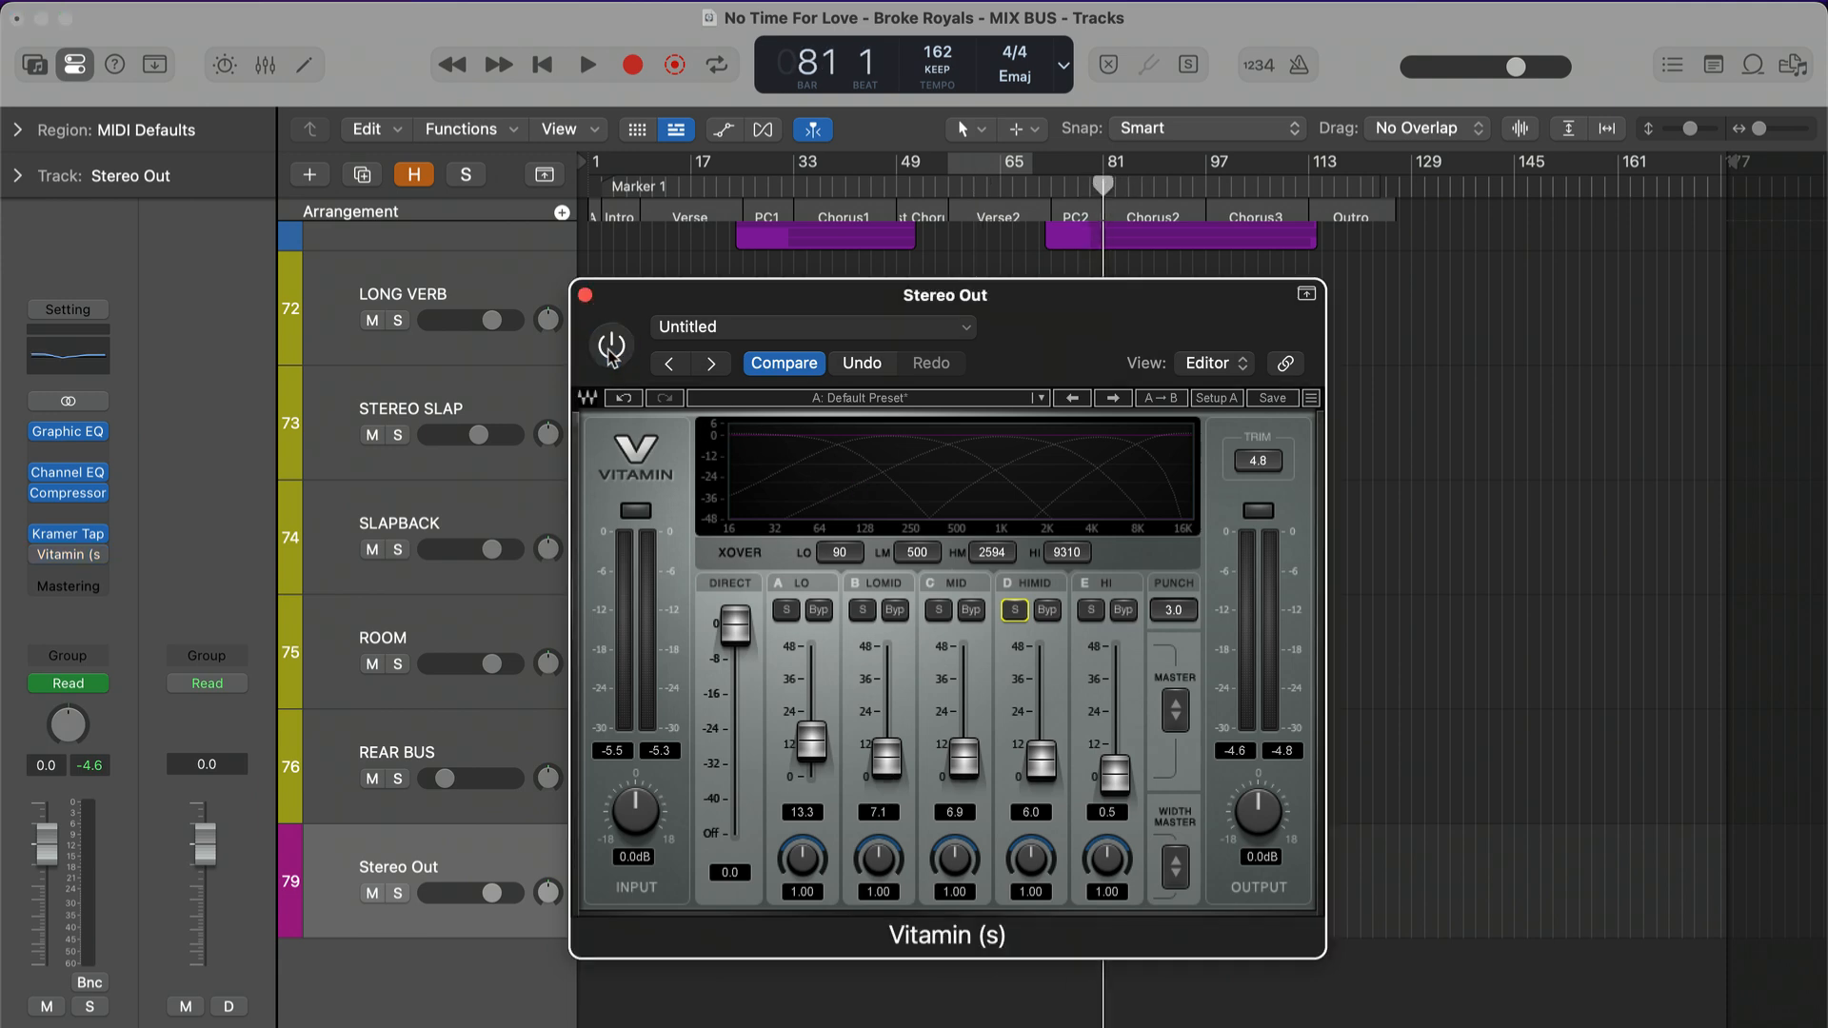
pyautogui.press('space')
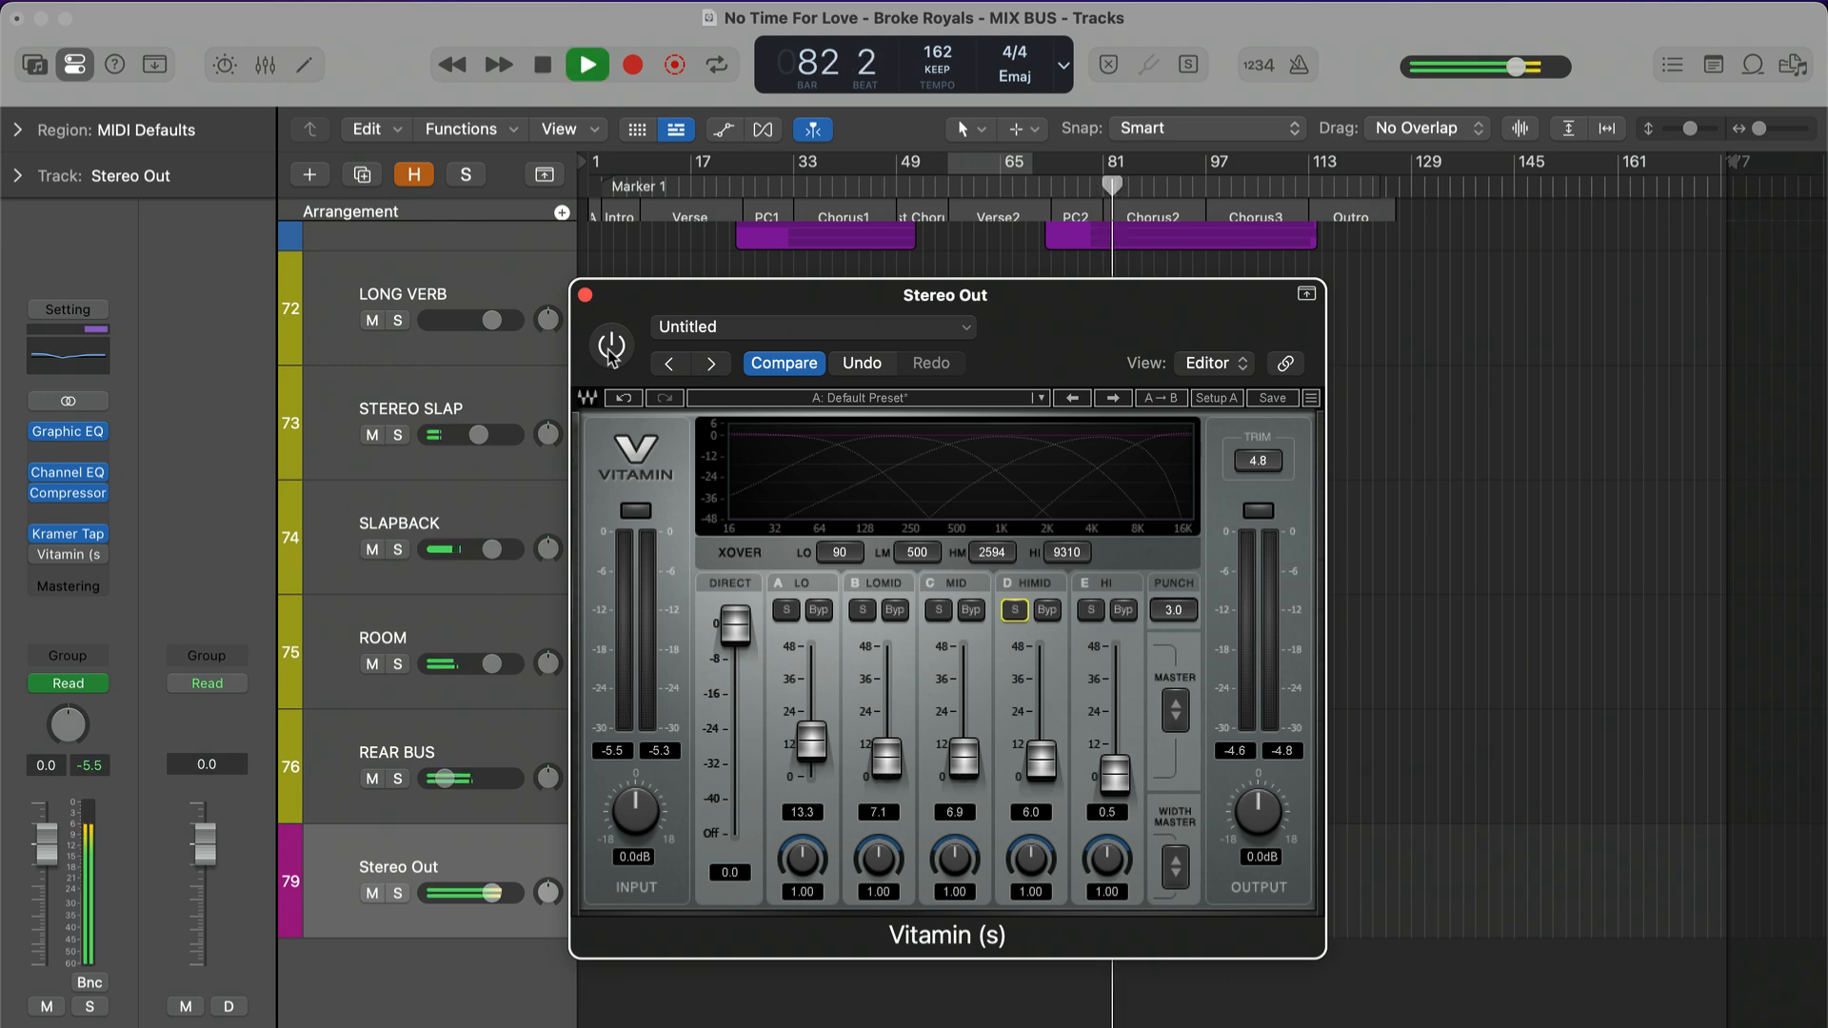
pyautogui.click(609, 348)
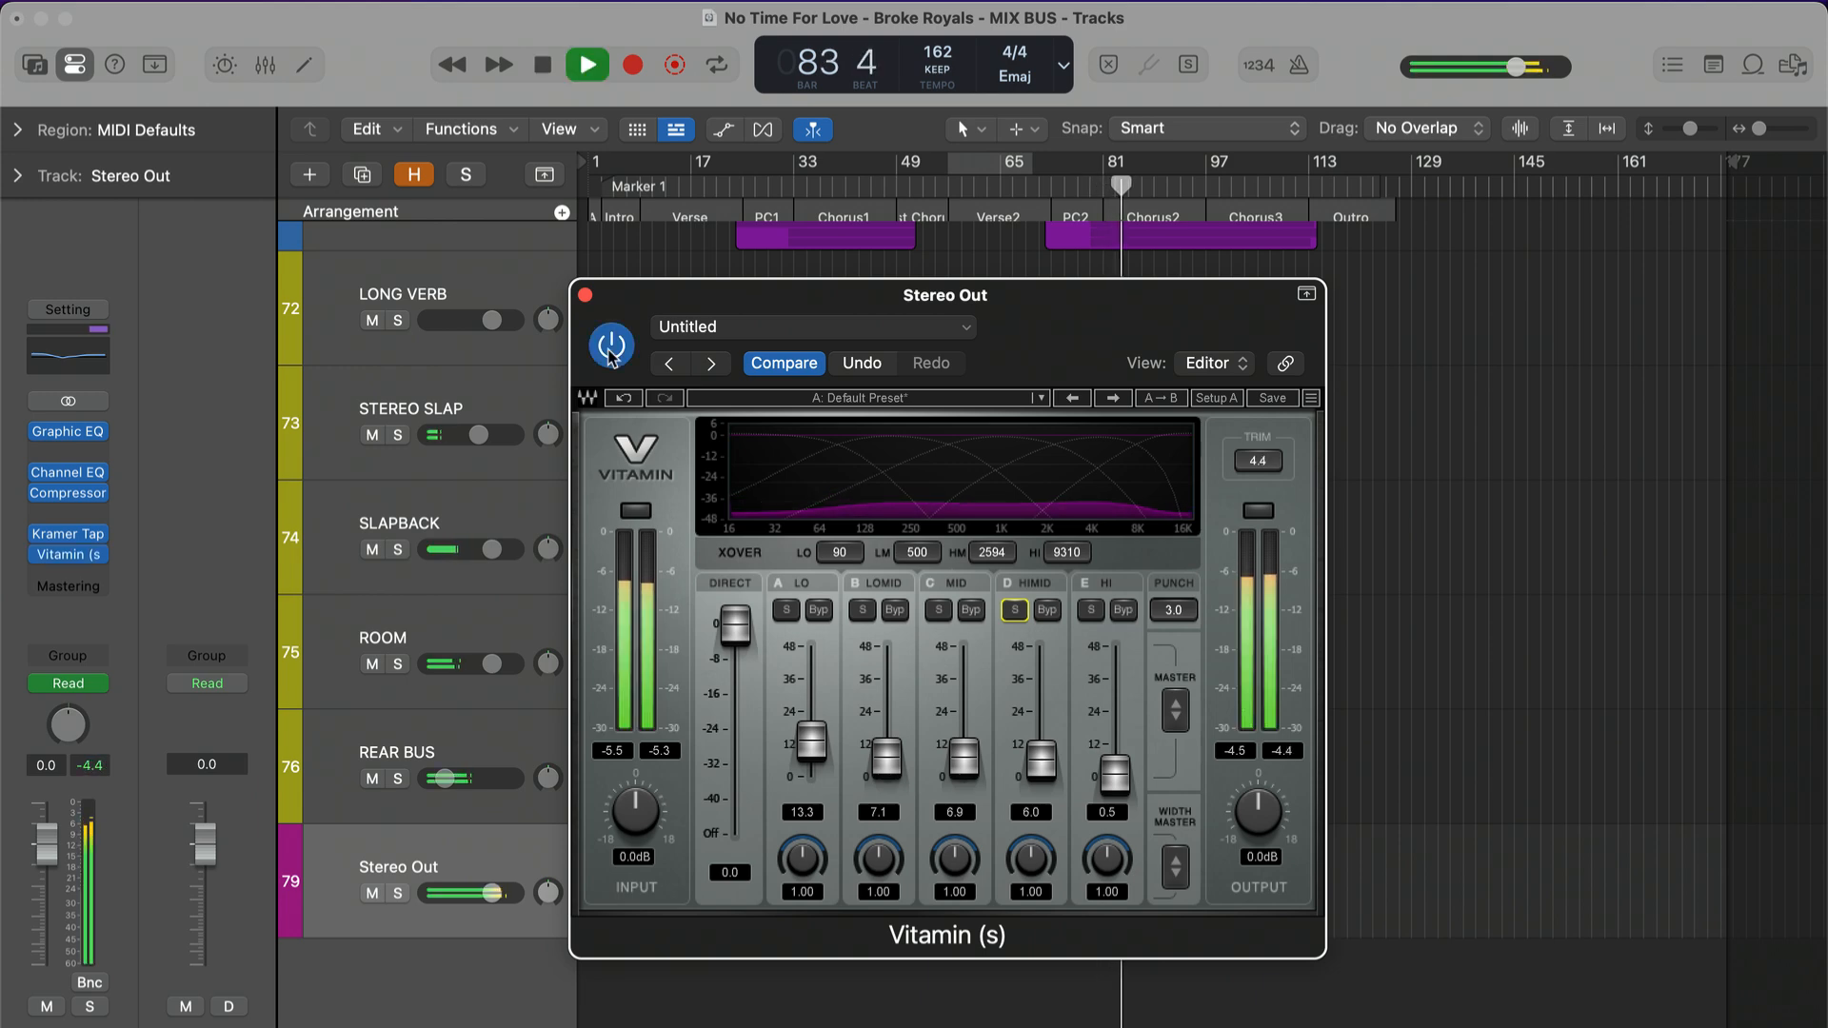
pyautogui.click(610, 348)
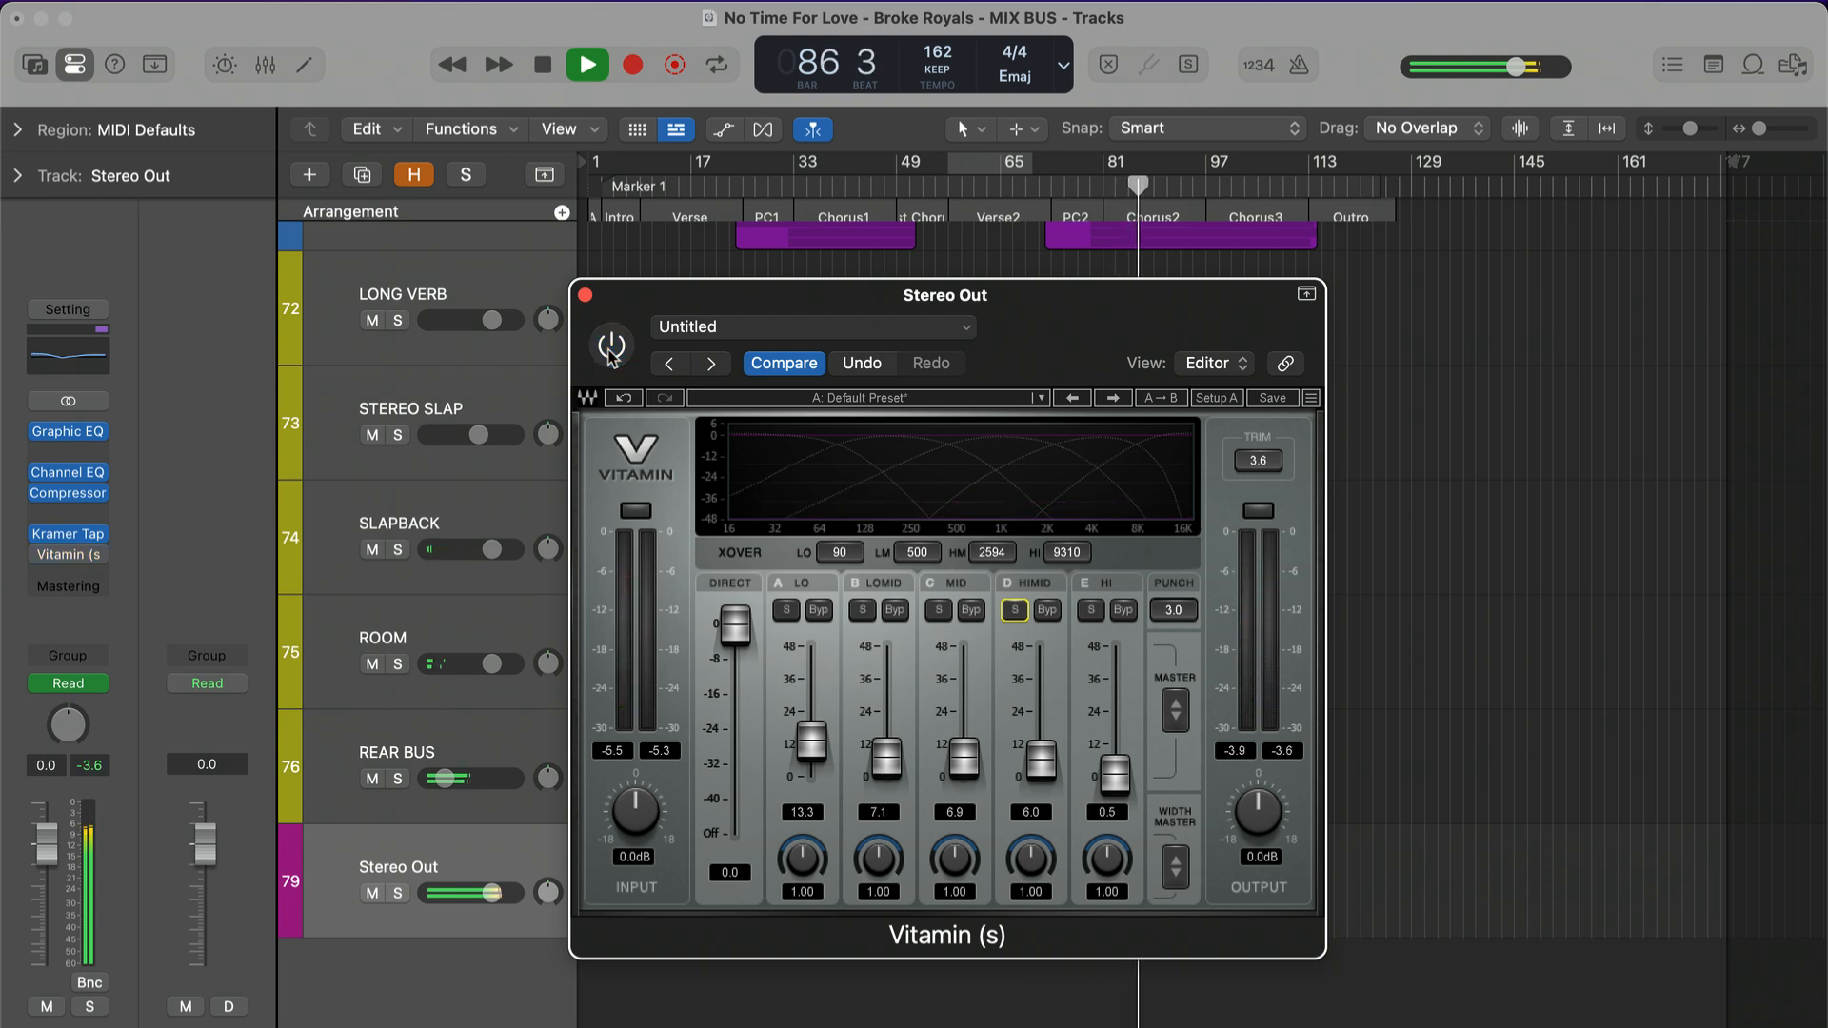
pyautogui.click(611, 348)
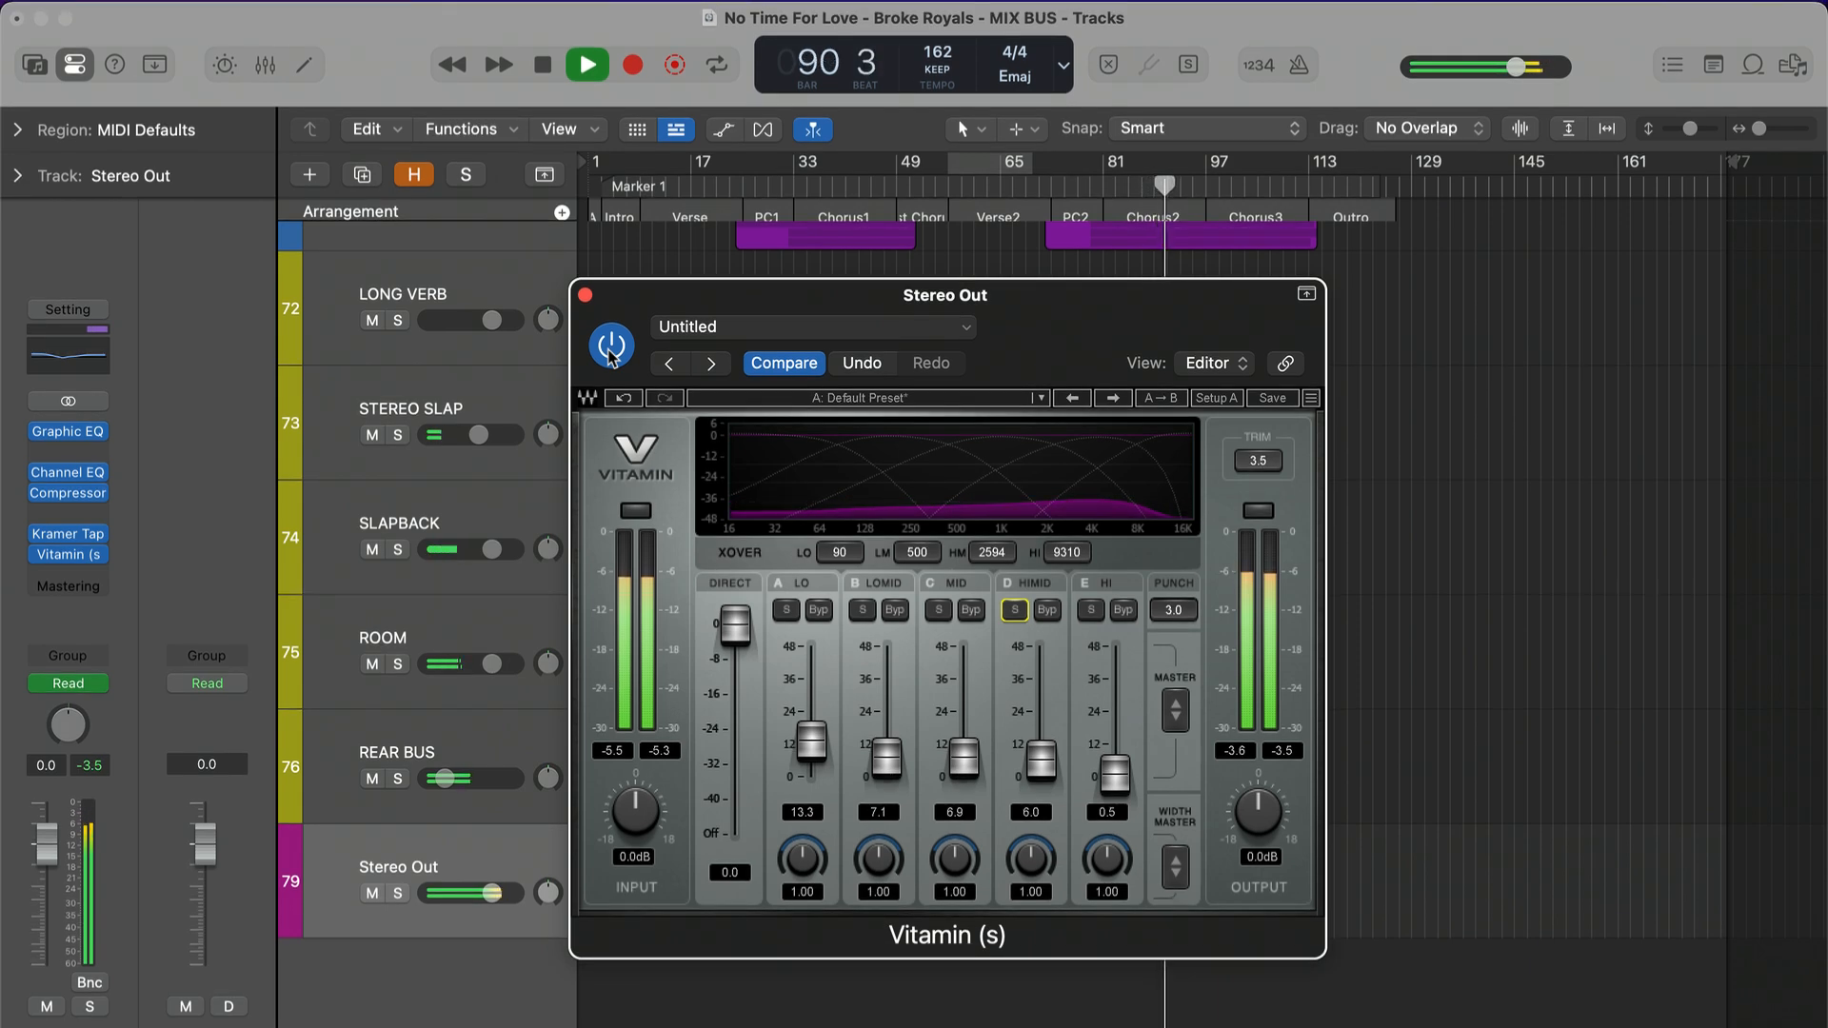
pyautogui.click(610, 348)
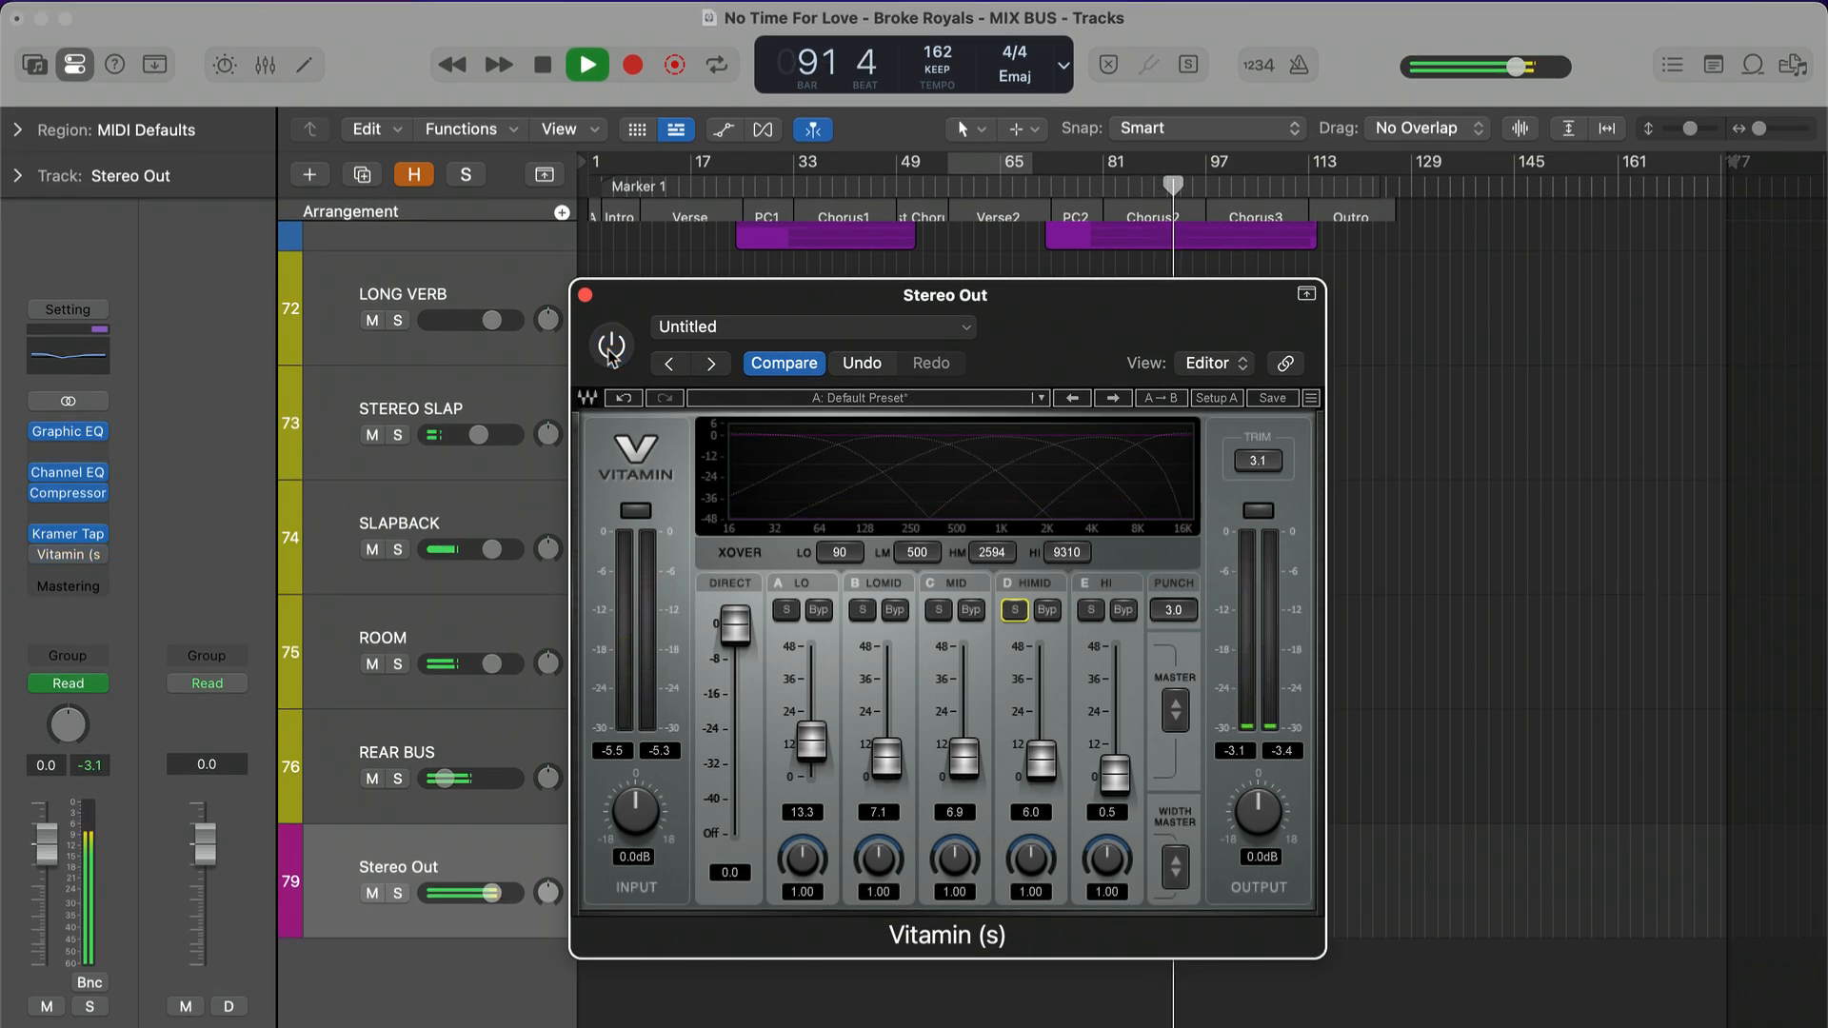
pyautogui.click(610, 349)
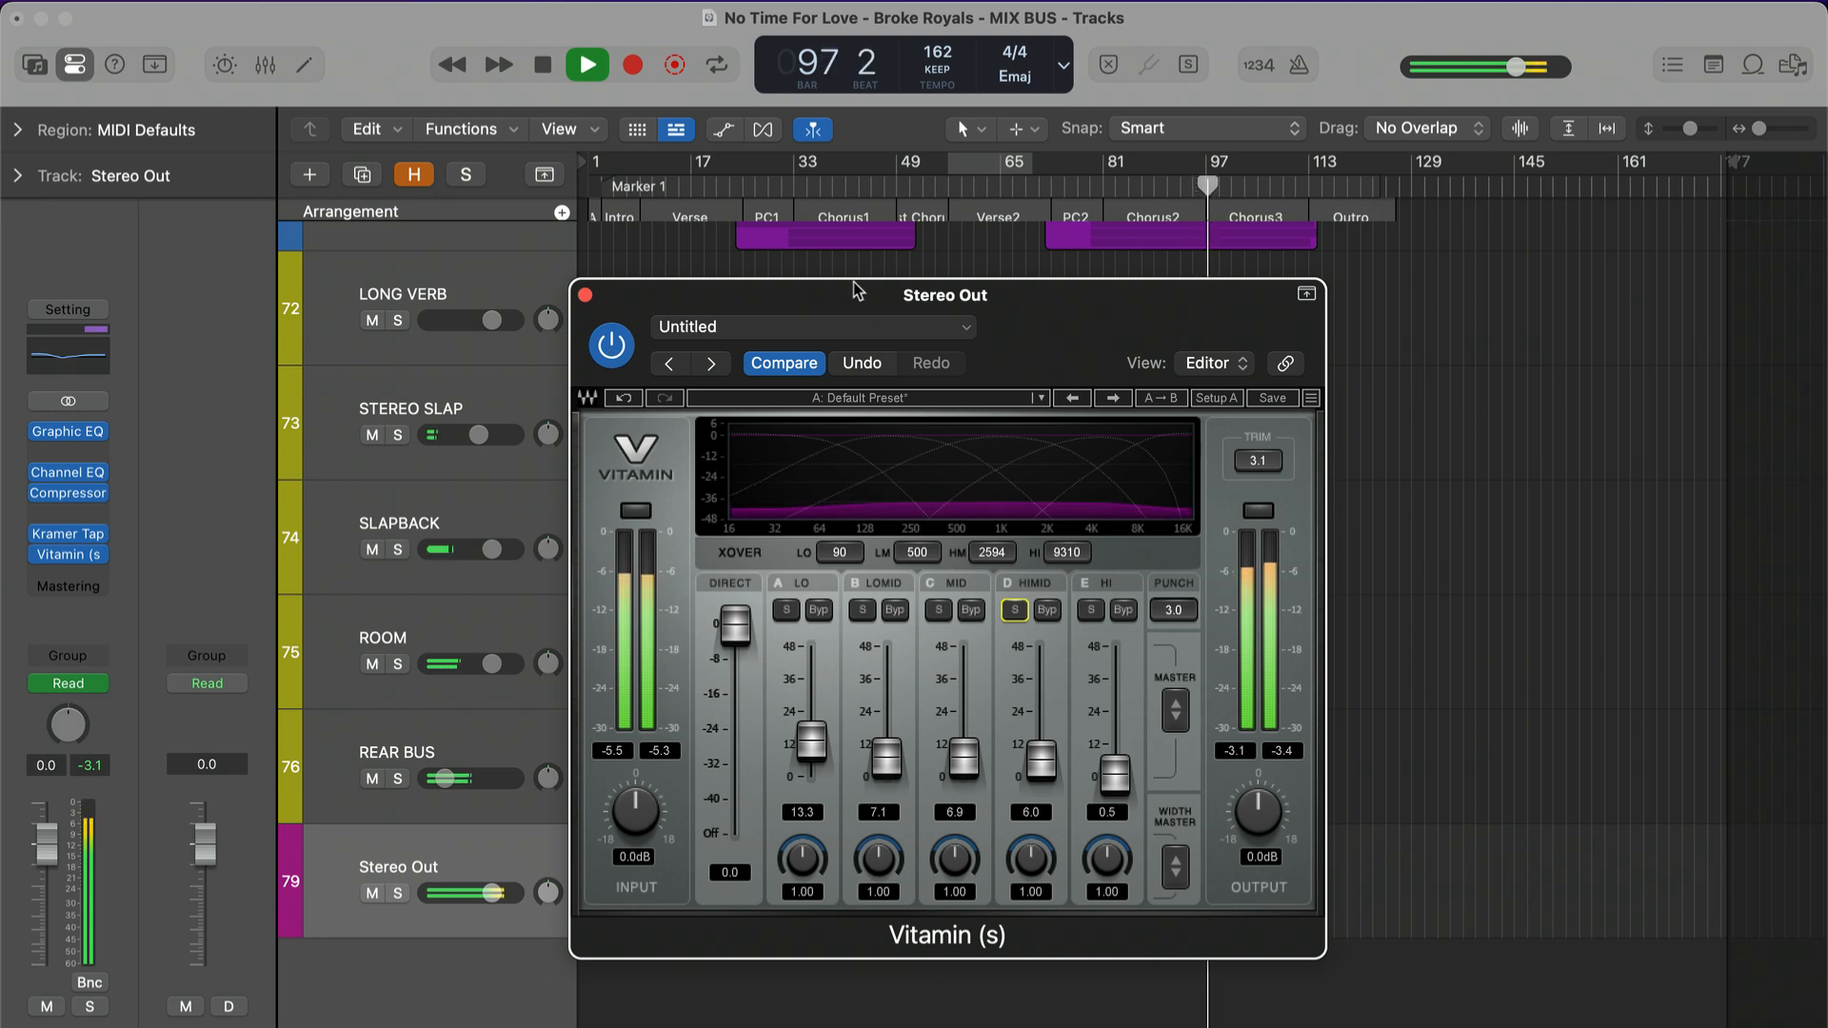
pyautogui.press('space')
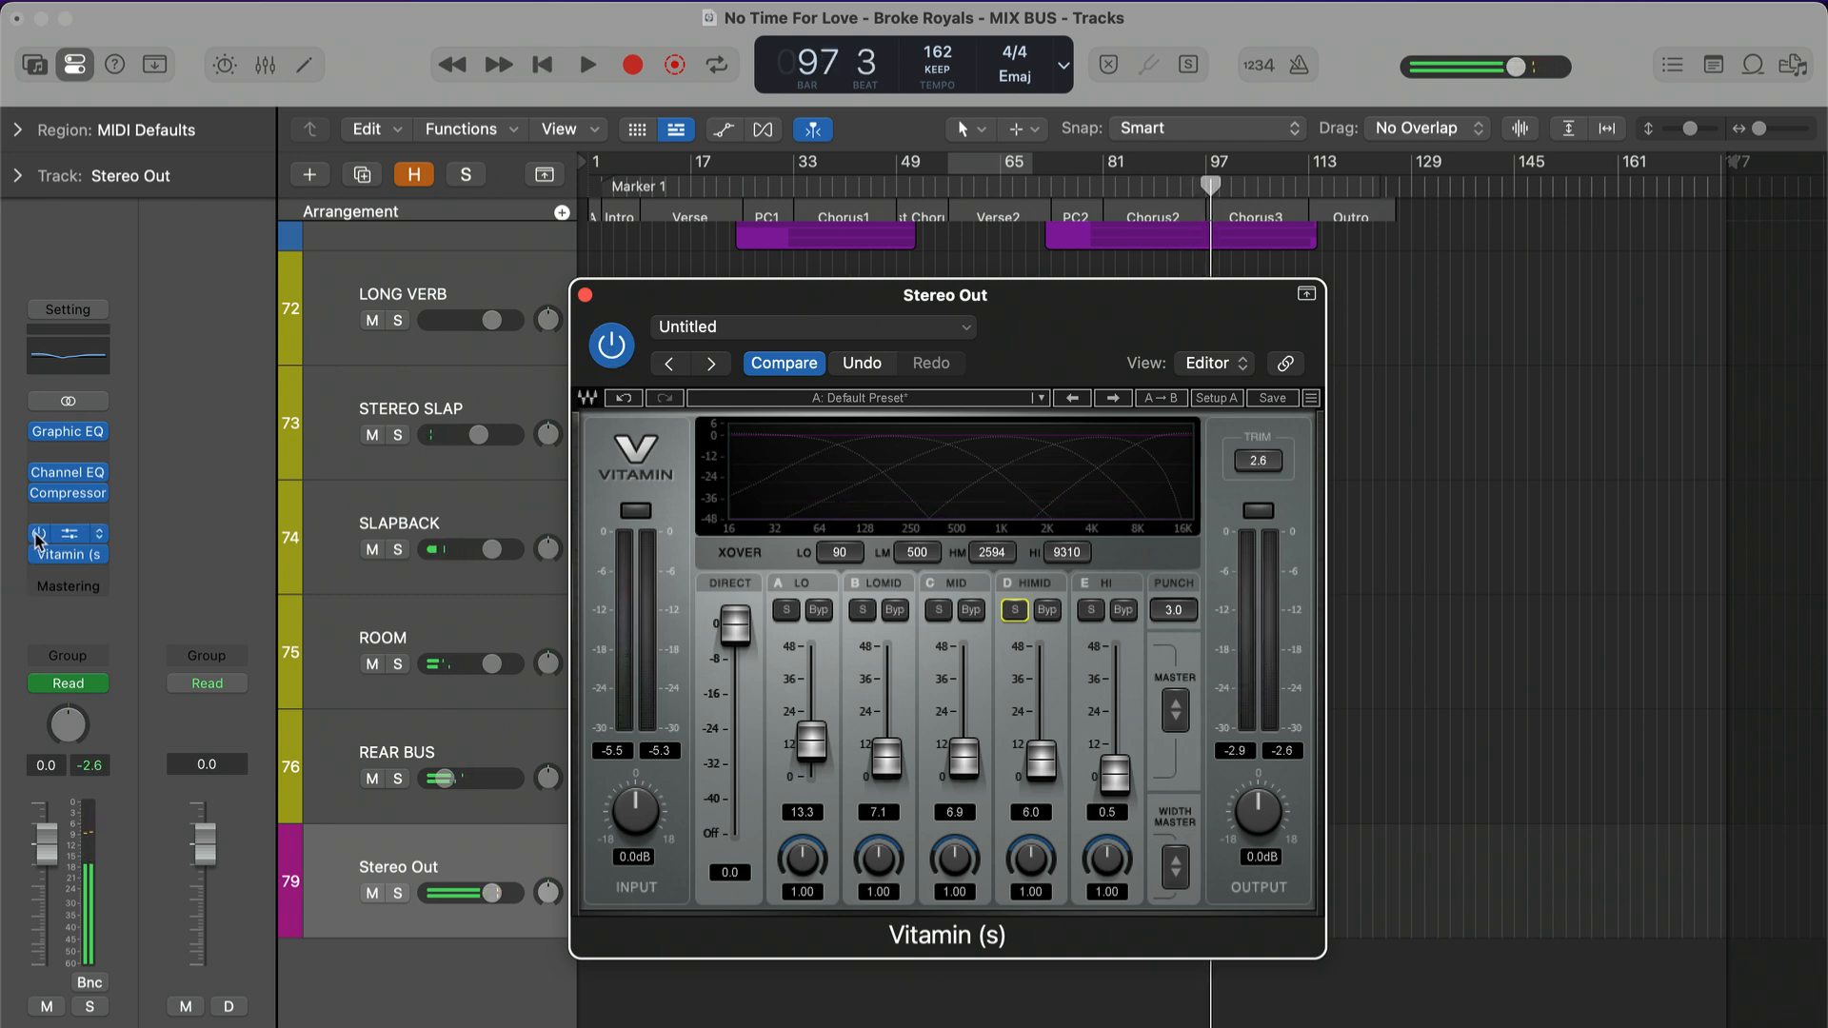
# Step: Compare the mix with Kramer Tape and Vitamin bypassed and re-enabled together during playback
pyautogui.click(38, 555)
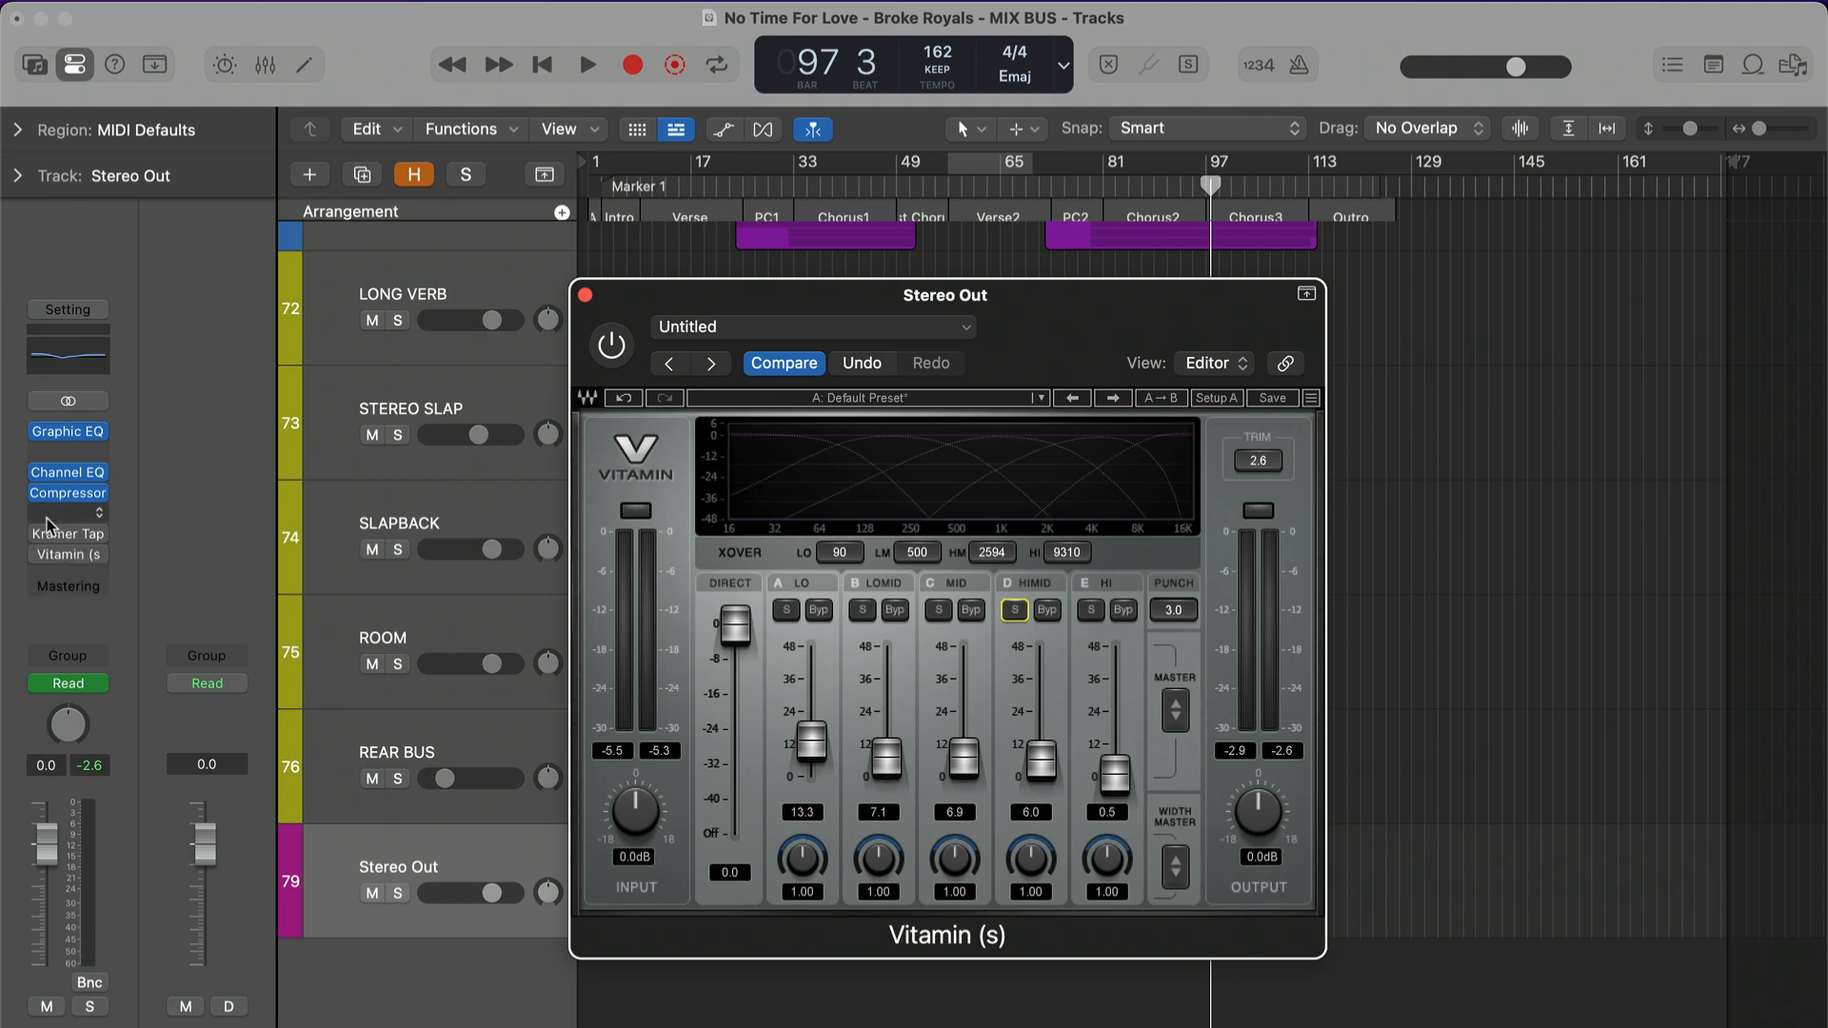
pyautogui.press('space')
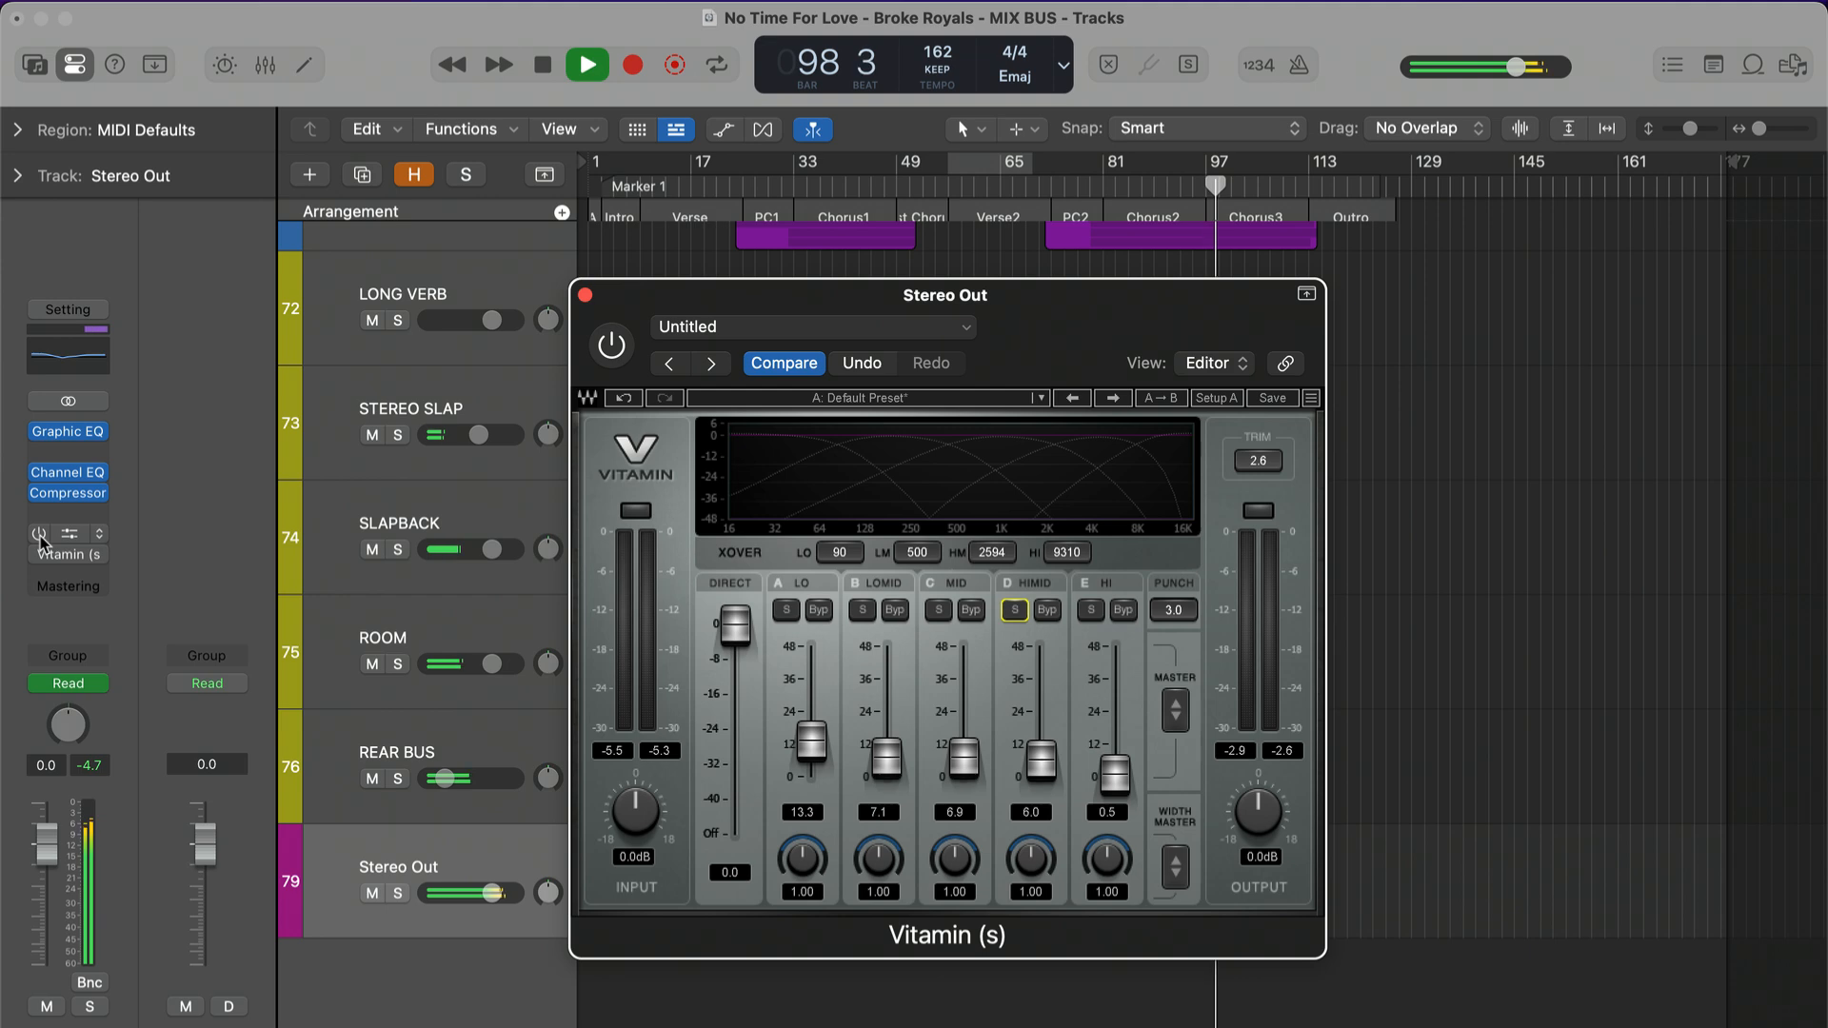
pyautogui.click(39, 535)
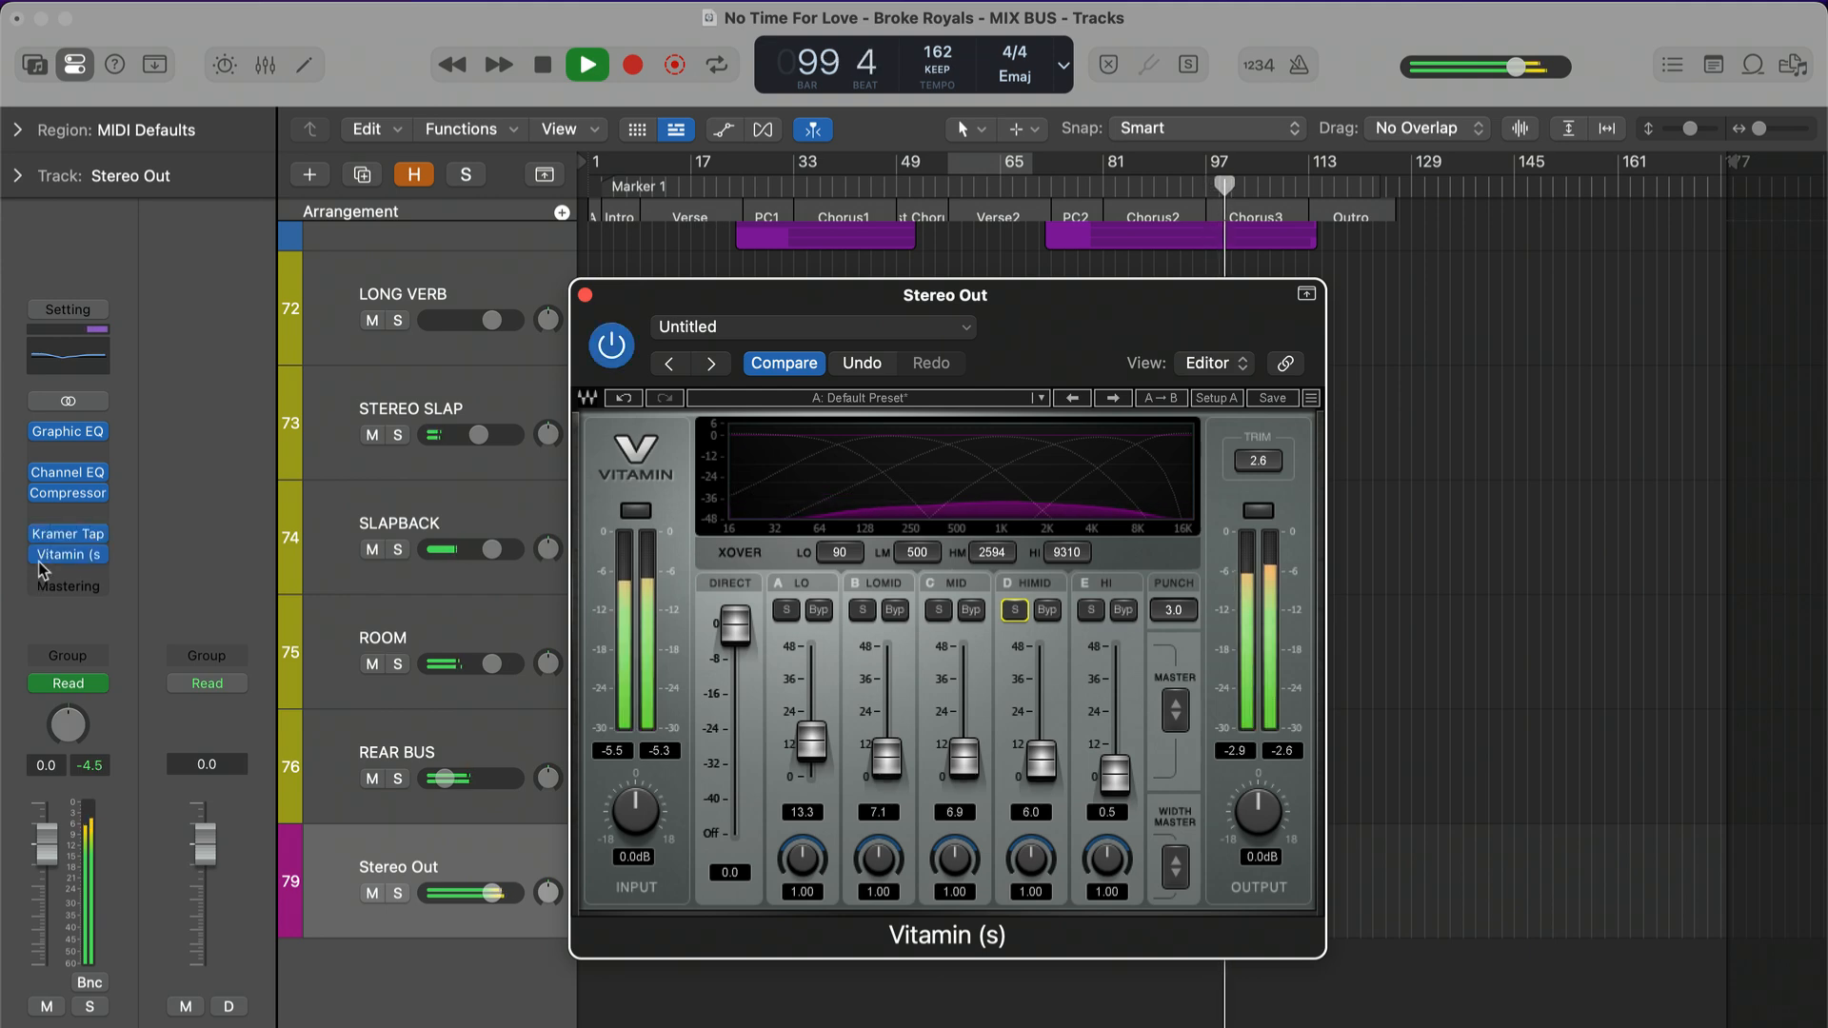
pyautogui.click(39, 555)
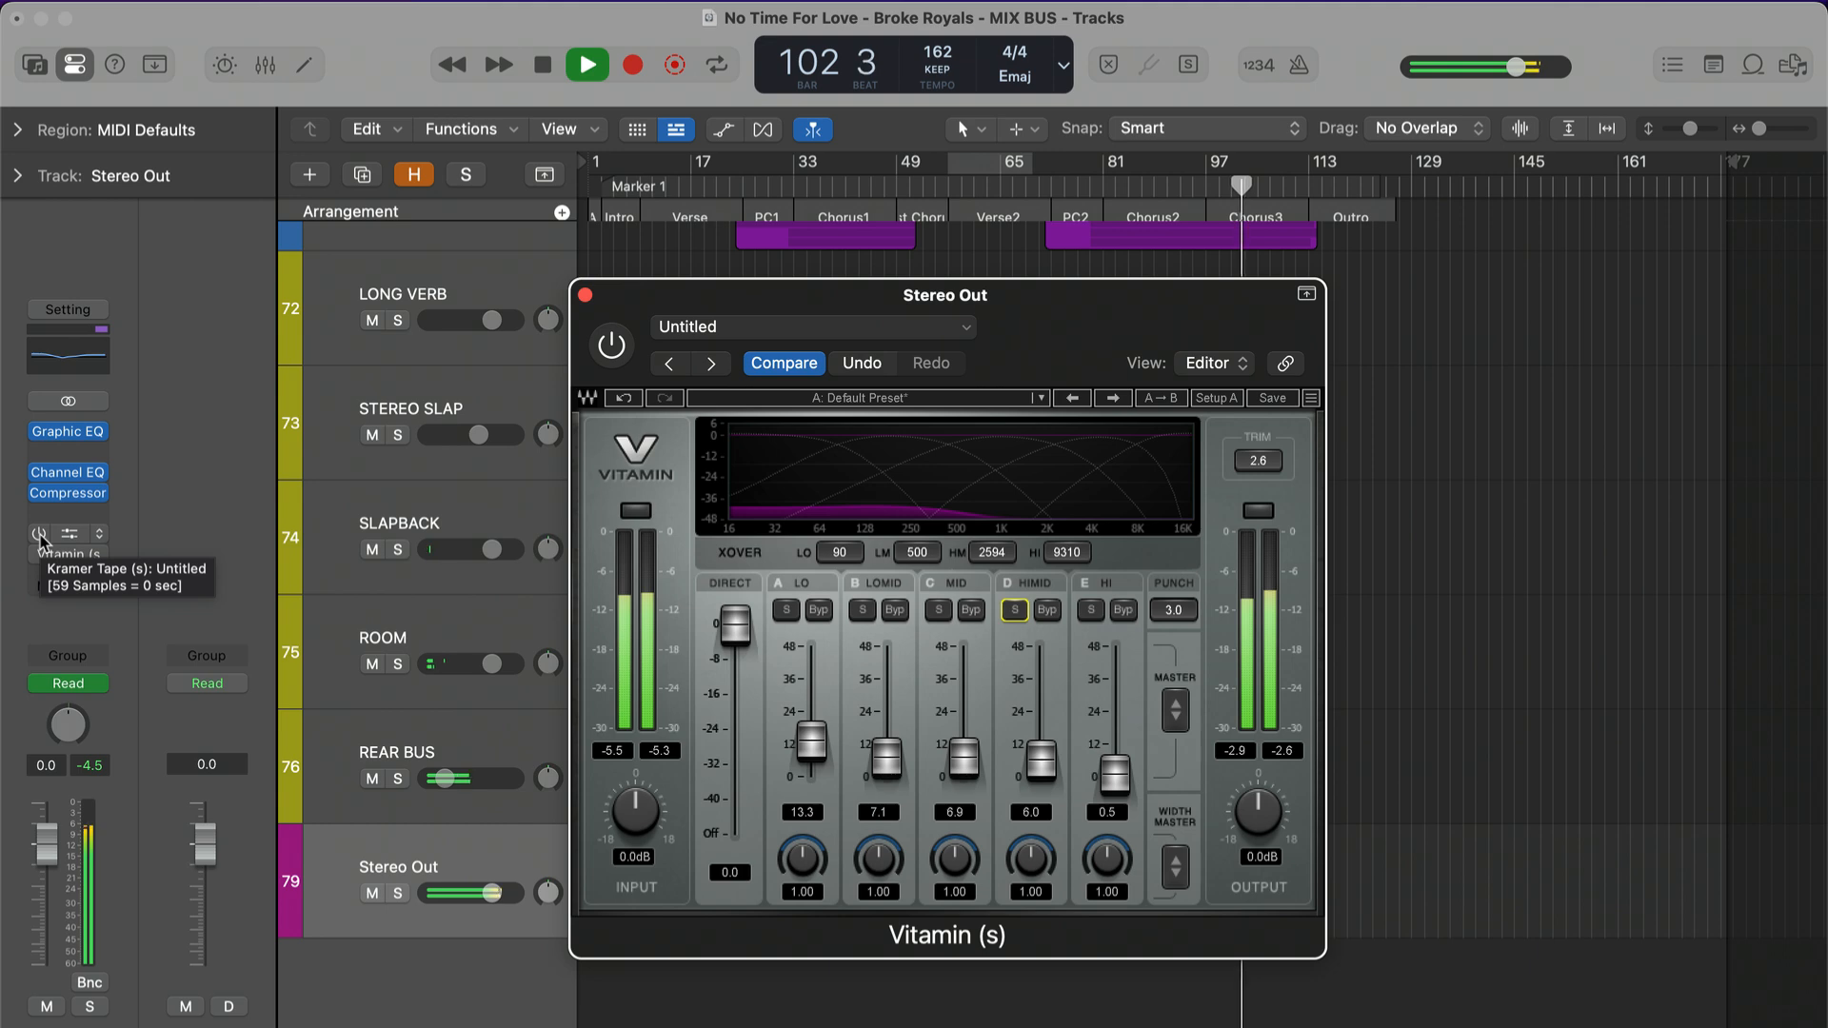
pyautogui.click(39, 535)
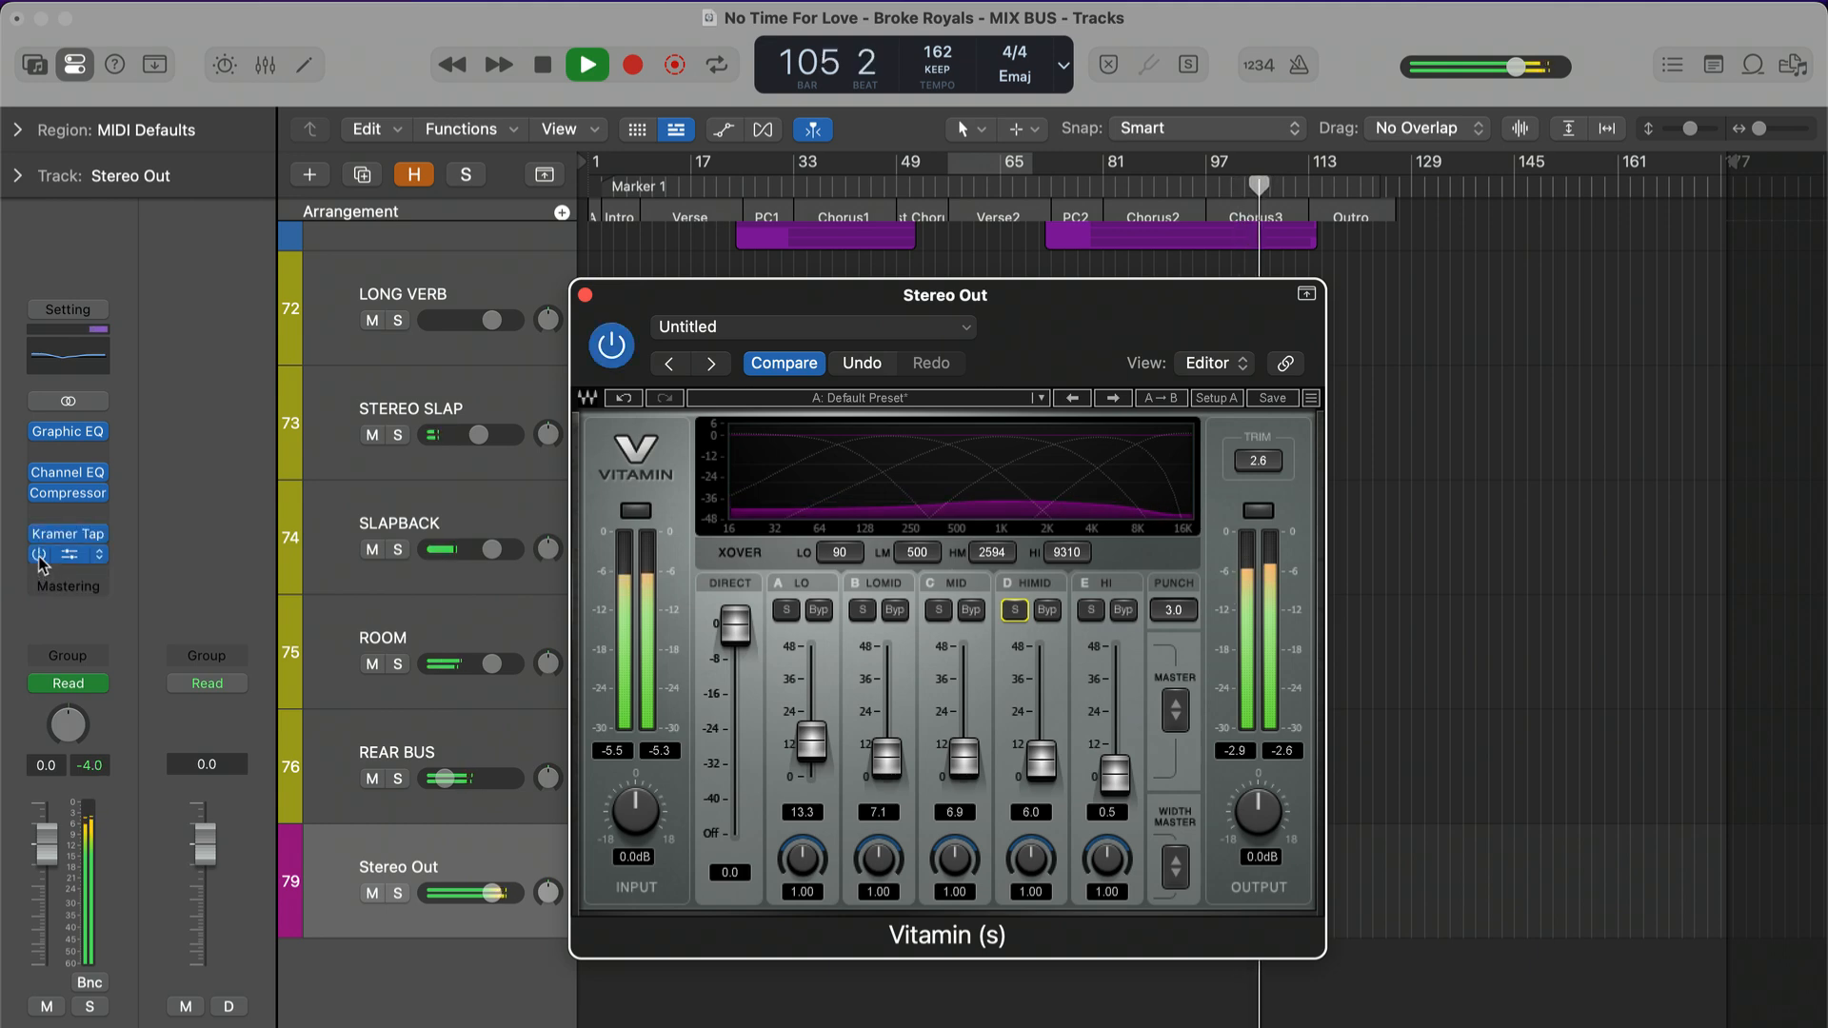
pyautogui.click(39, 554)
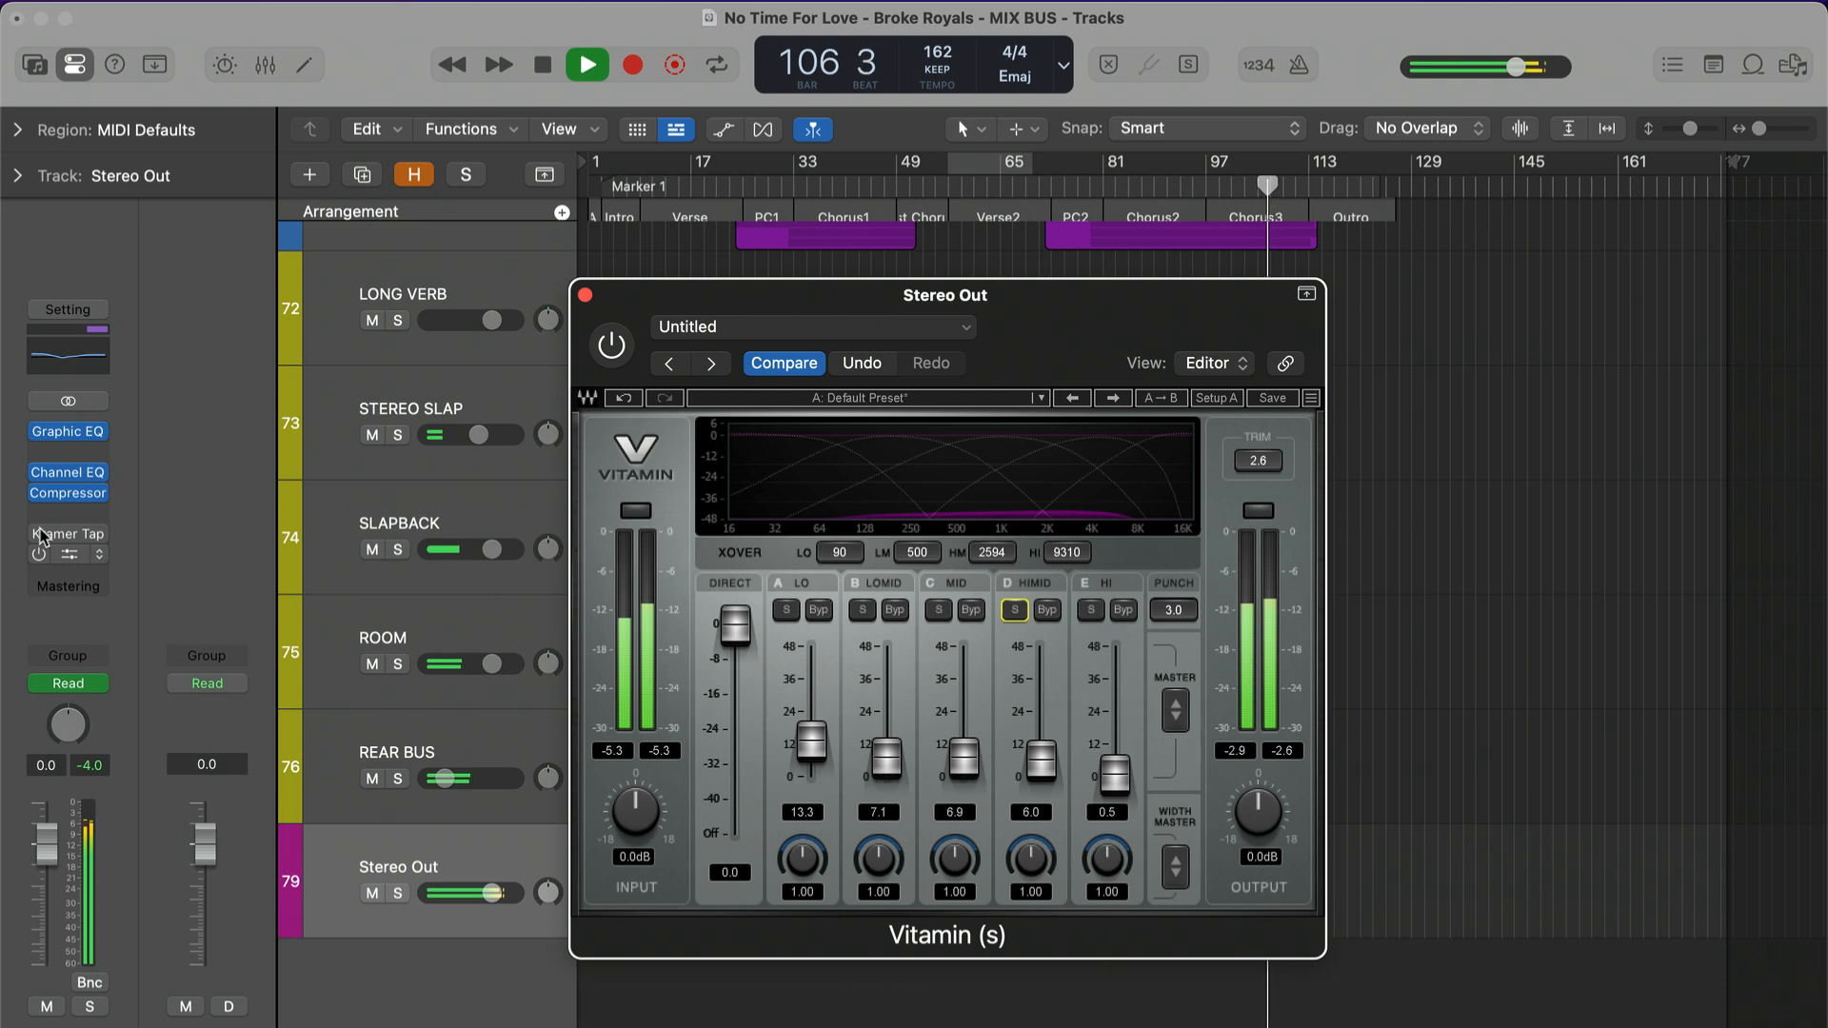
pyautogui.click(39, 554)
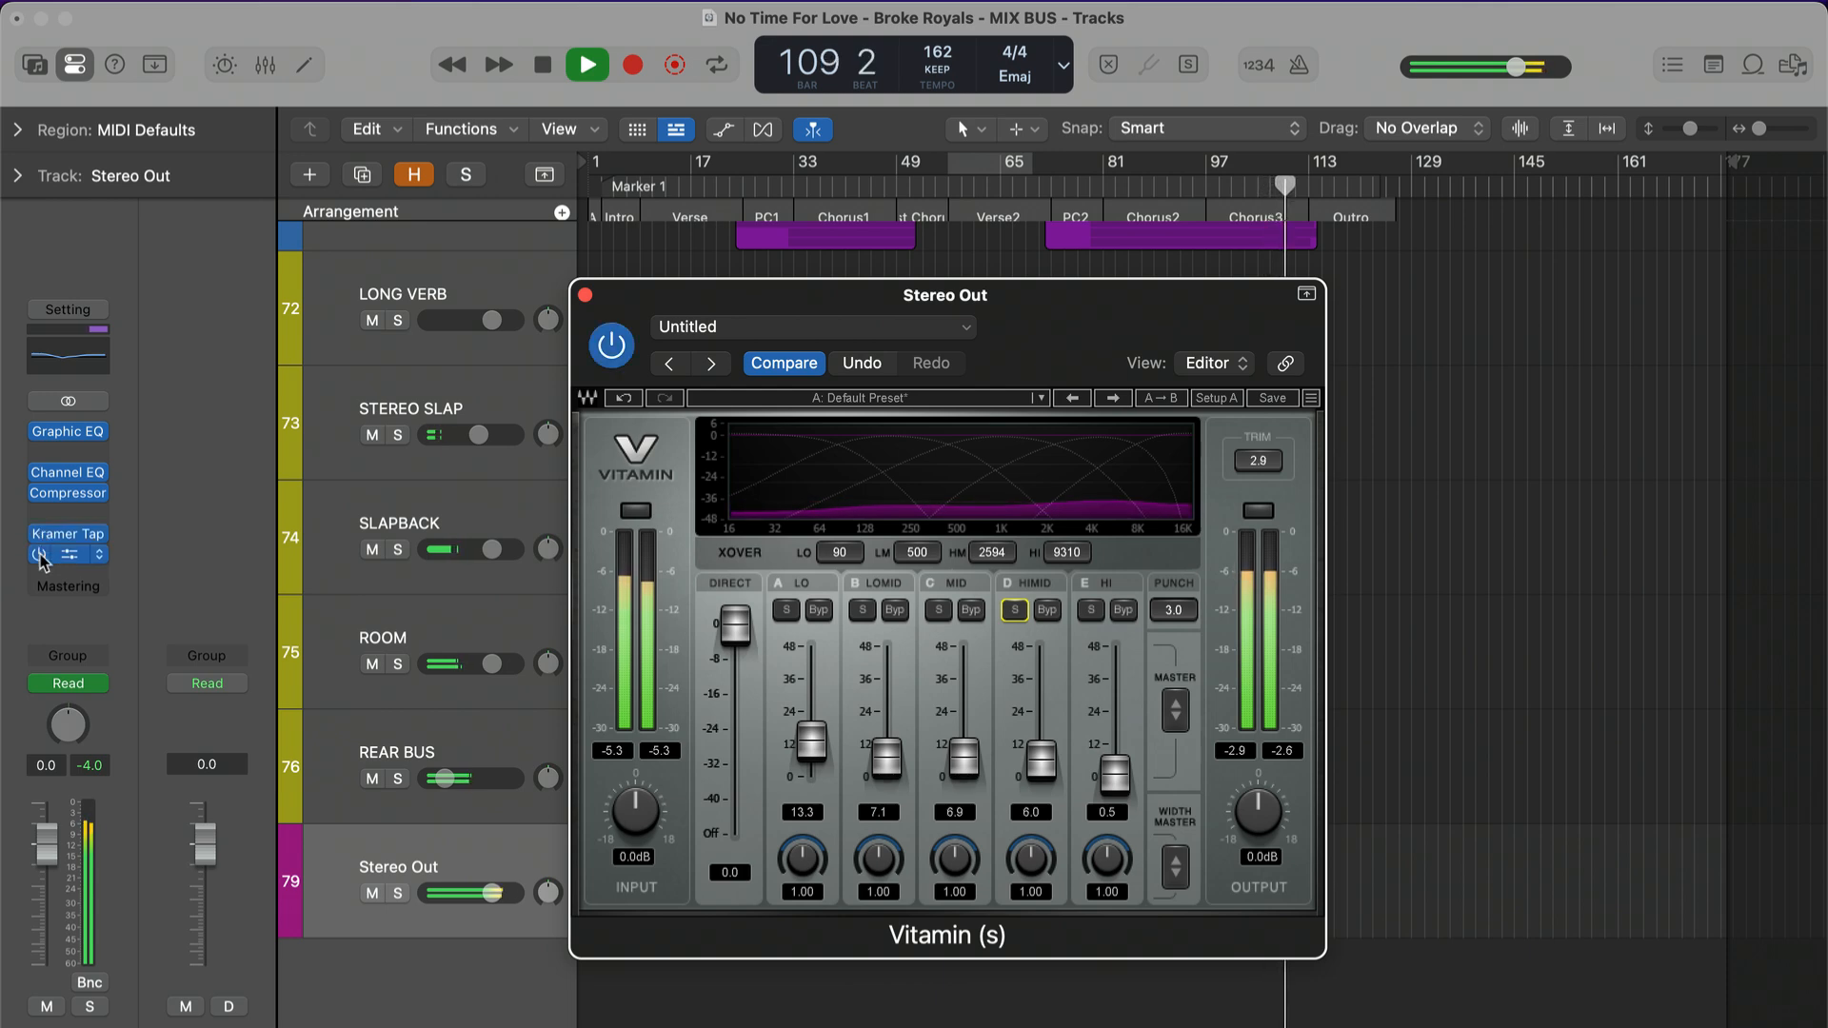
pyautogui.press('space')
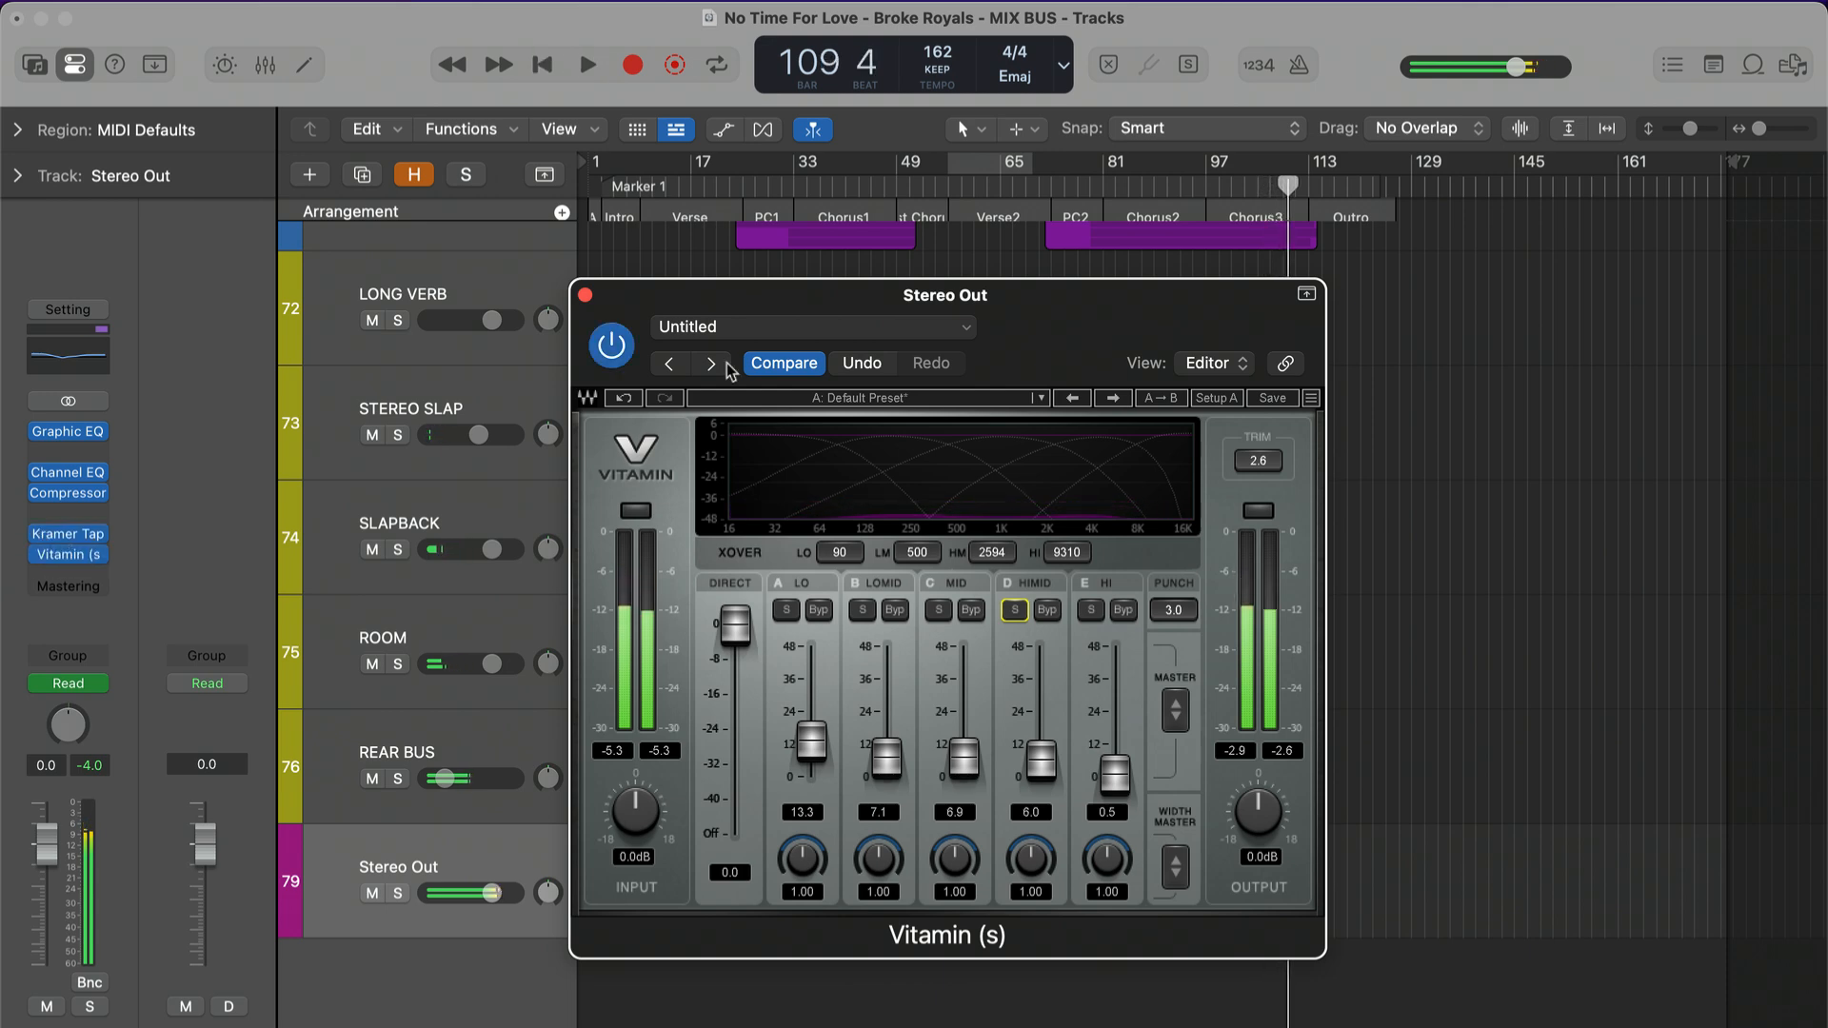
# Step: Play from bar 81 while bypassing and re-enabling the whole Stereo Out plug-in chain, from Graphic EQ to Vitamin
pyautogui.click(1102, 180)
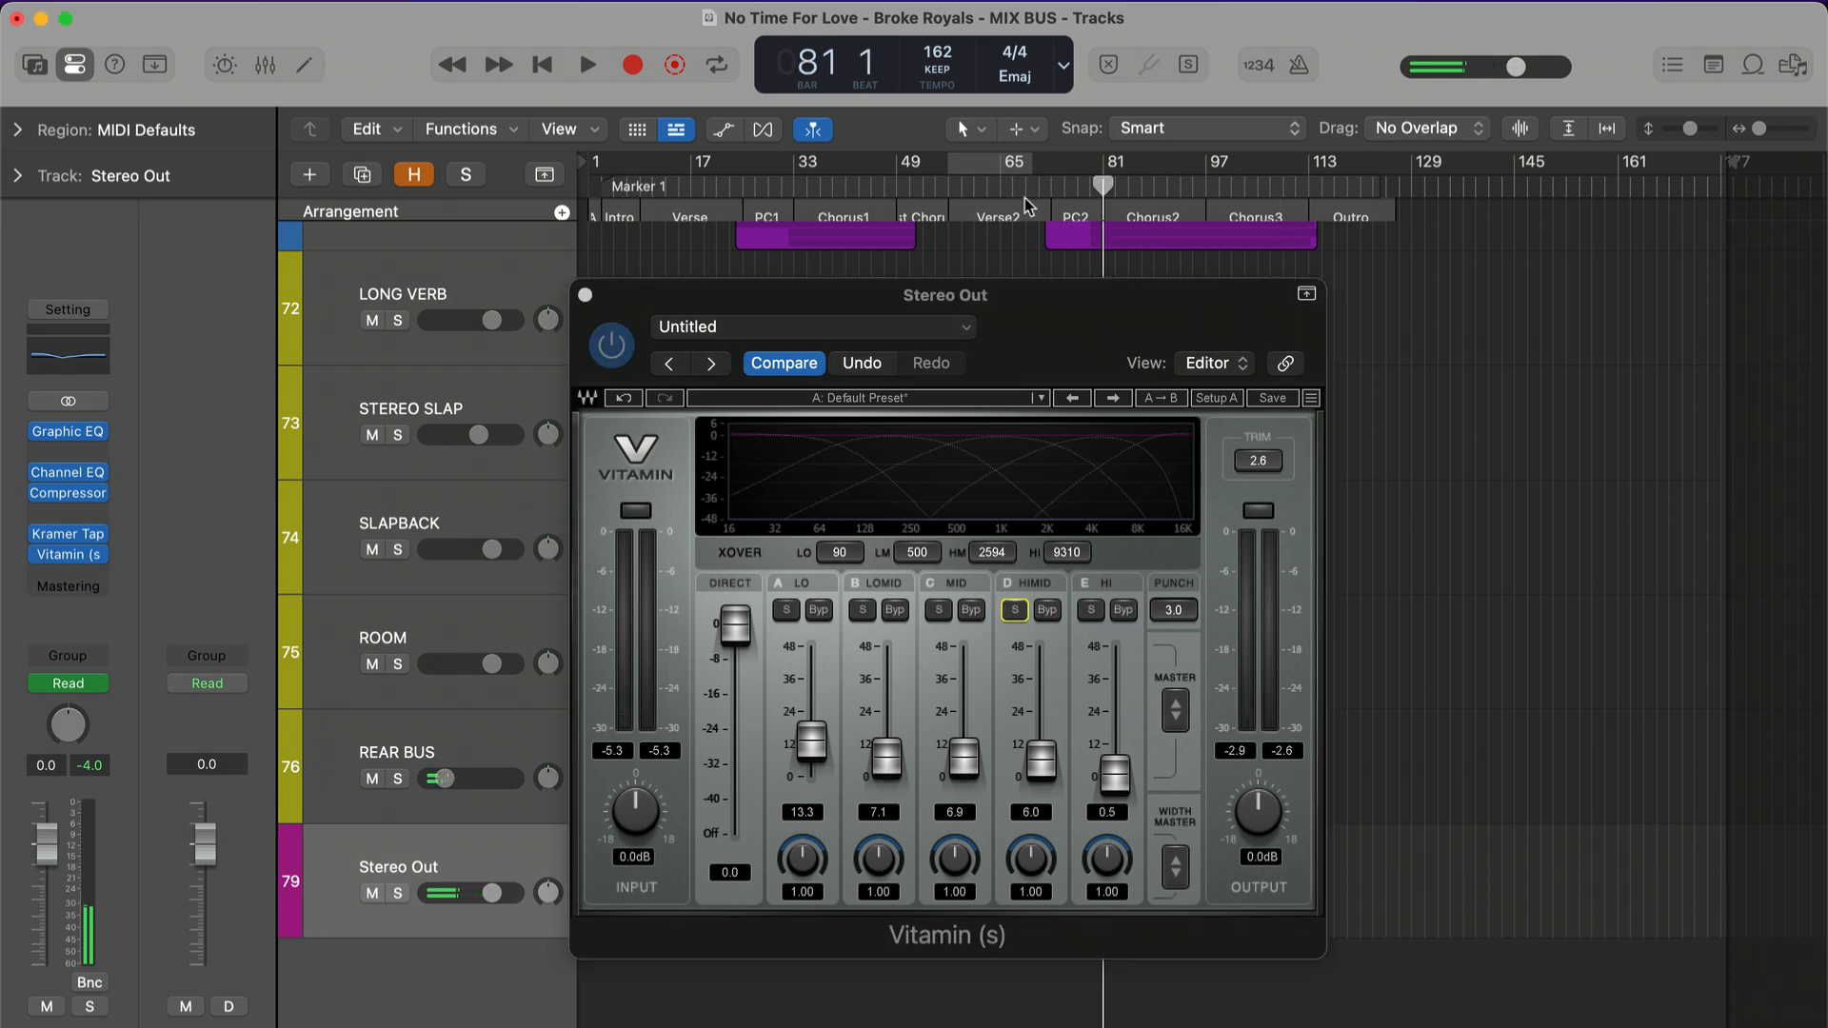
pyautogui.click(39, 554)
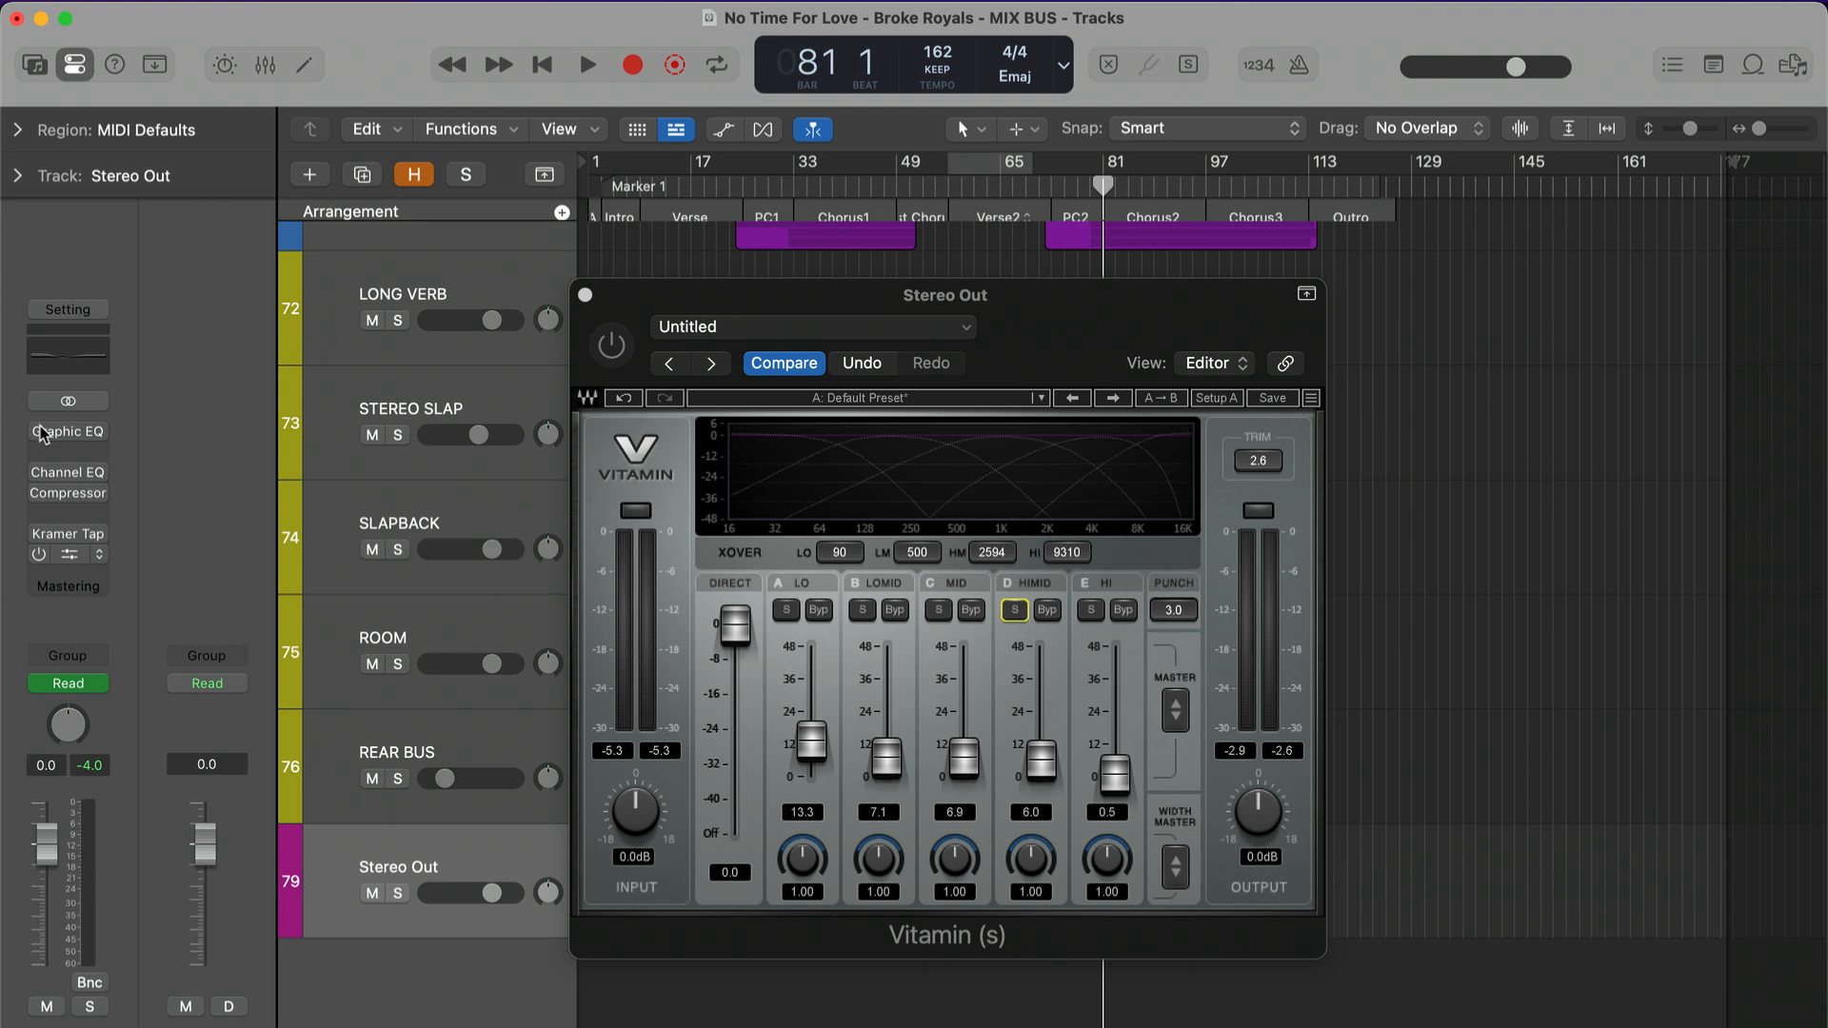
pyautogui.press('space')
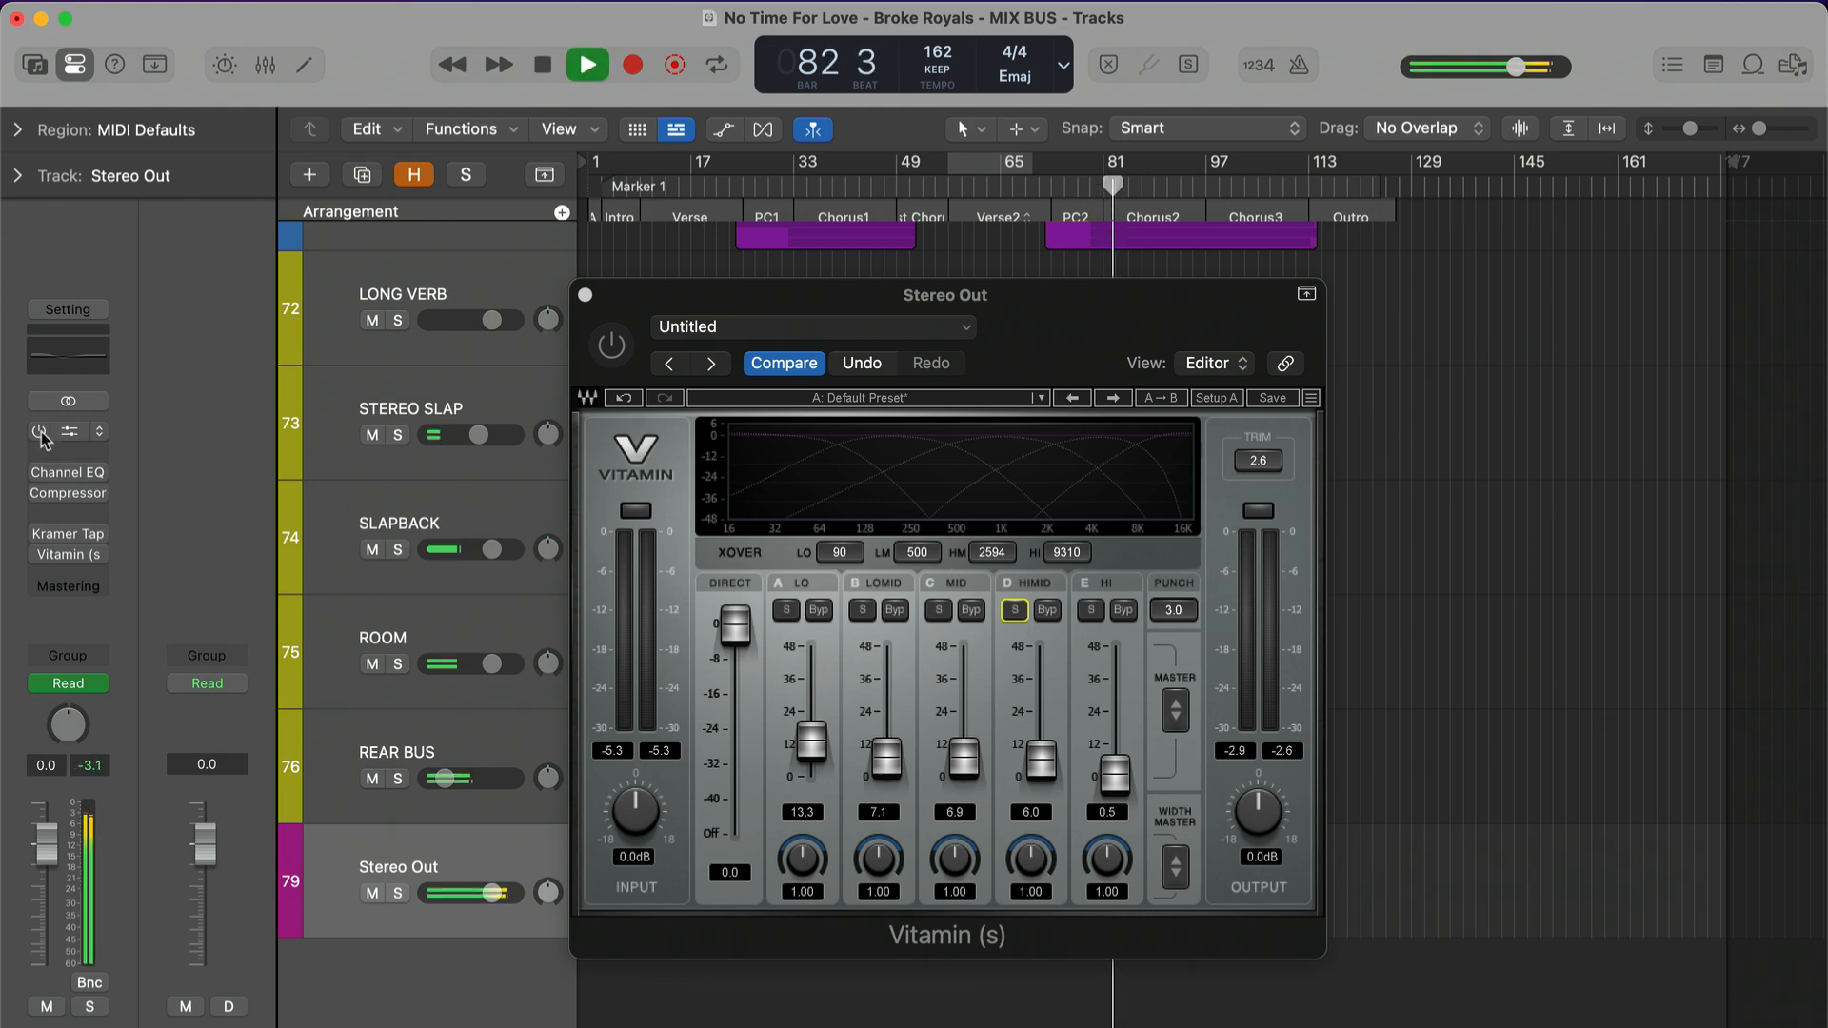
pyautogui.click(39, 431)
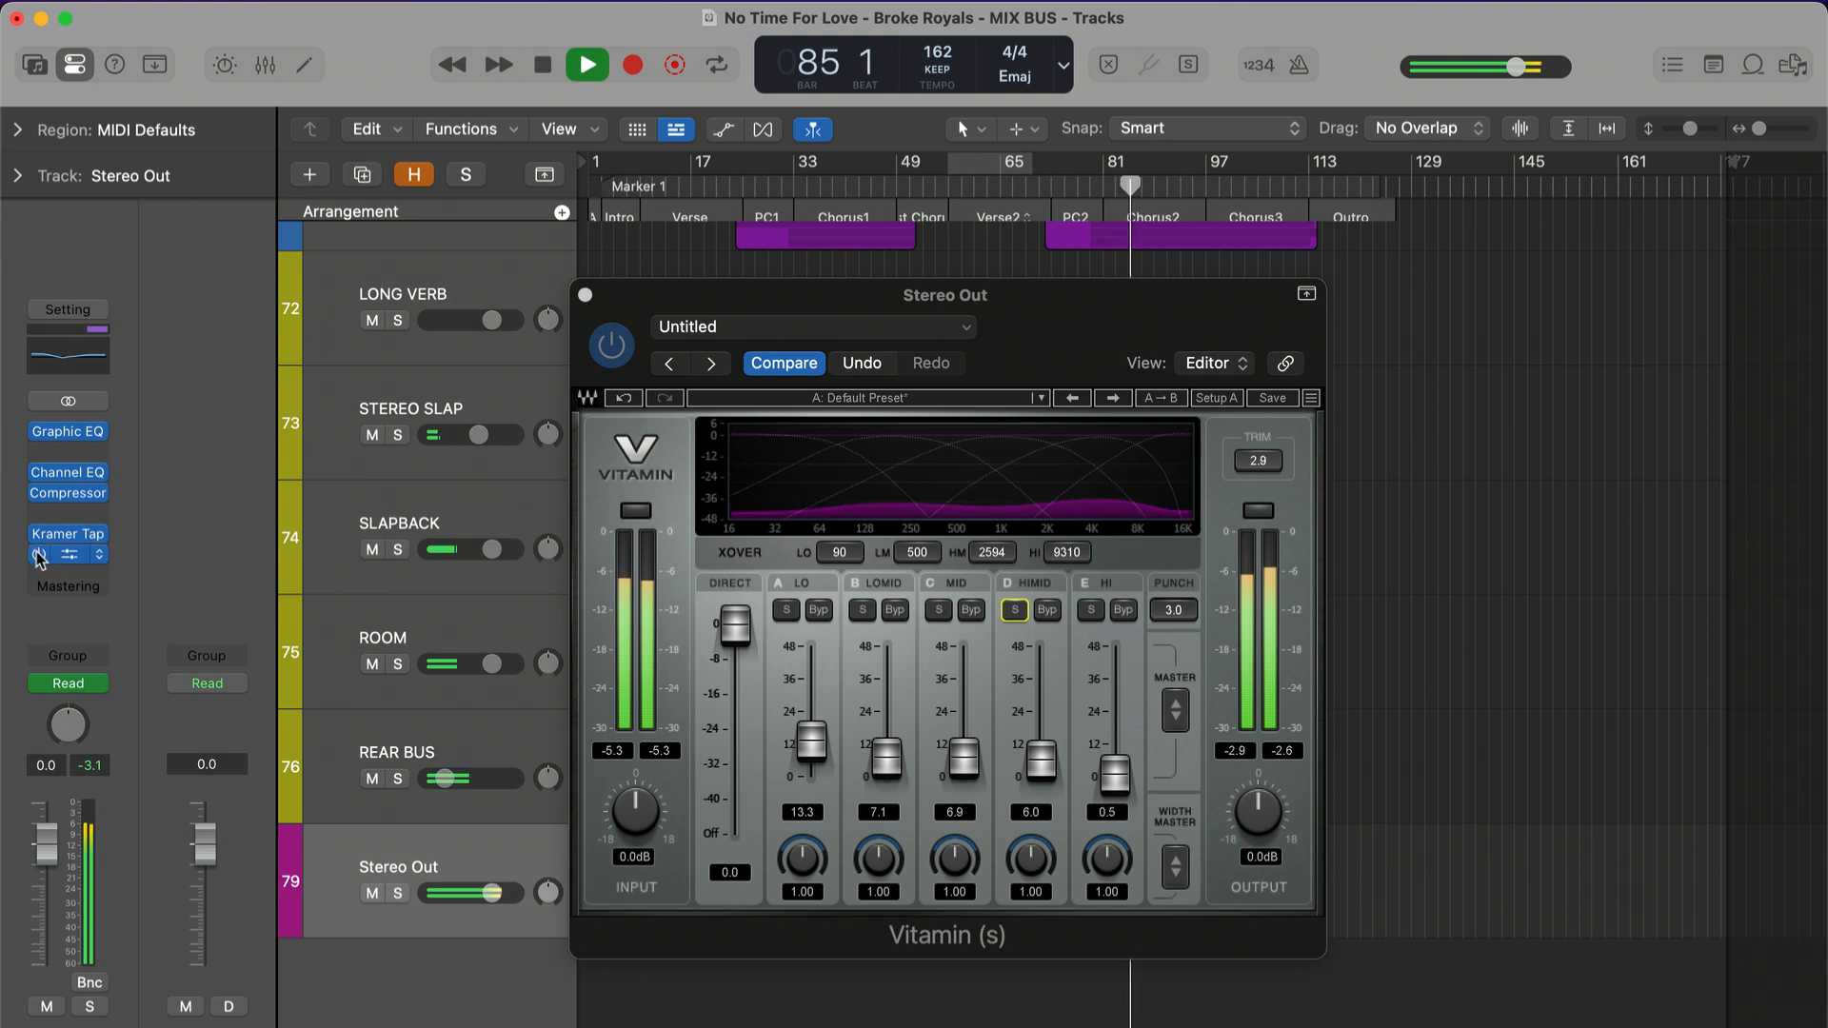
pyautogui.click(39, 555)
pyautogui.moveTo(39, 433)
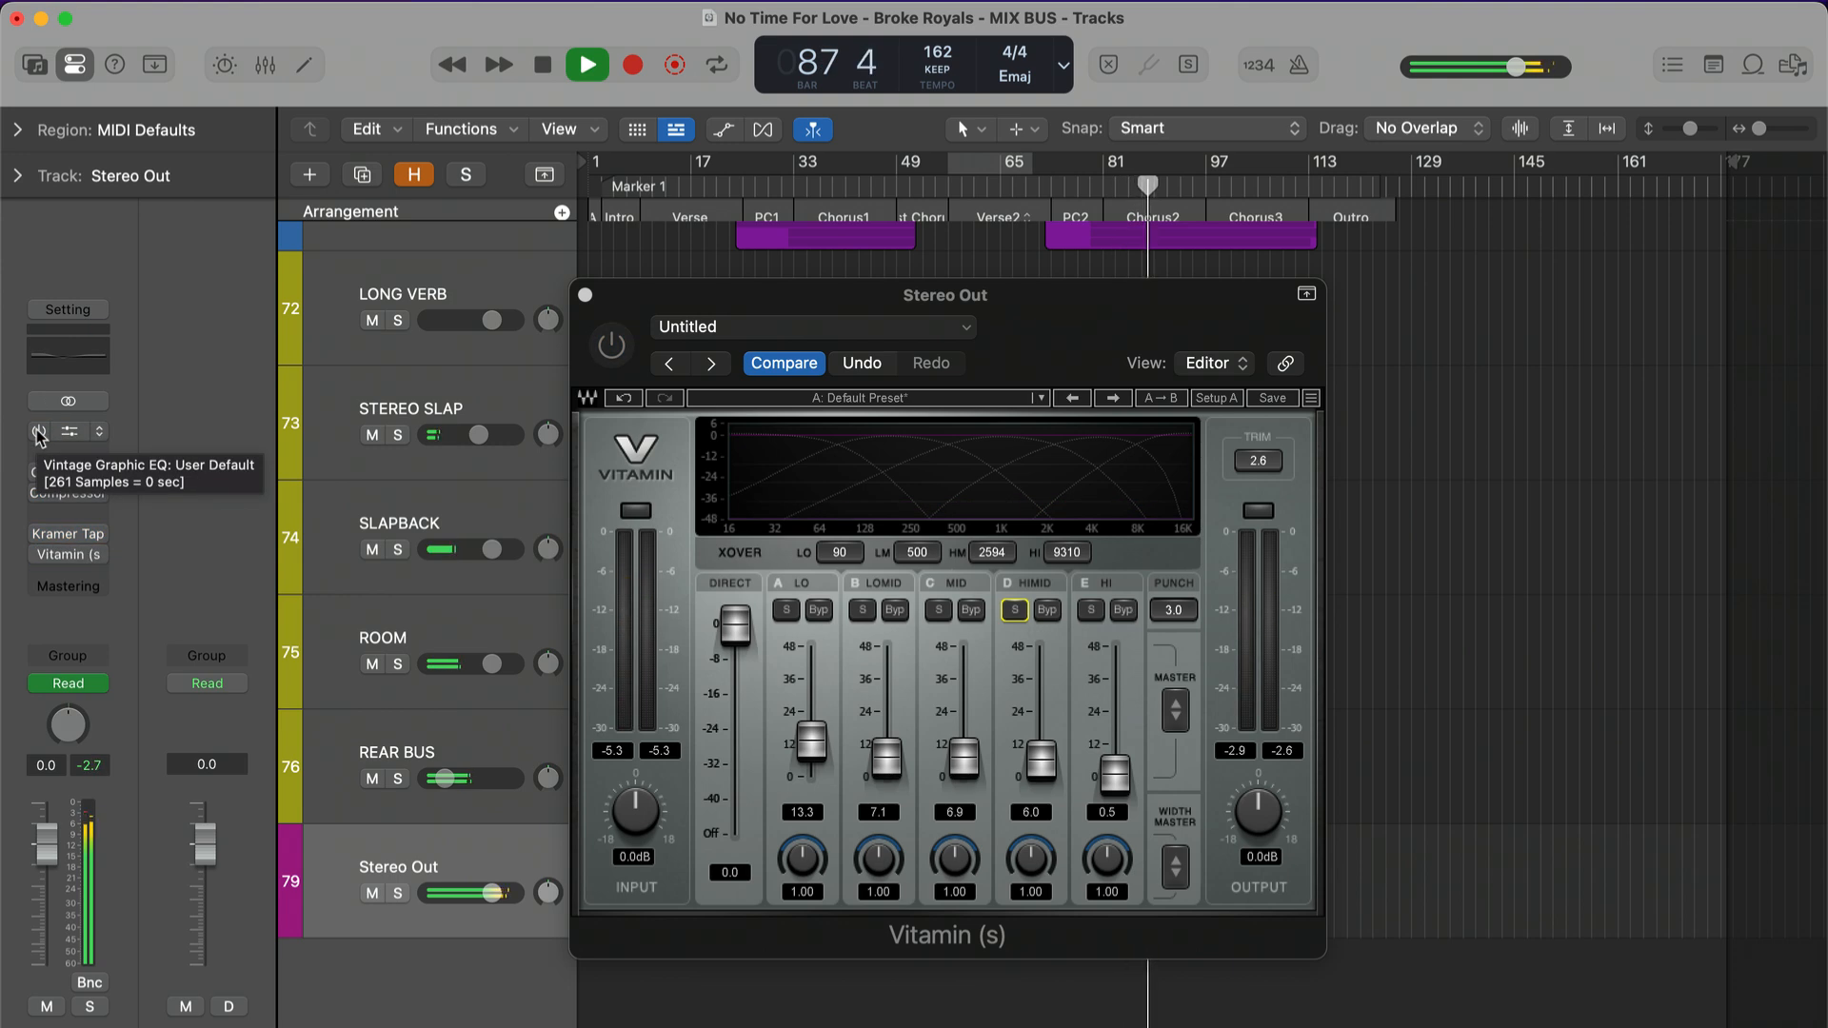
pyautogui.click(39, 433)
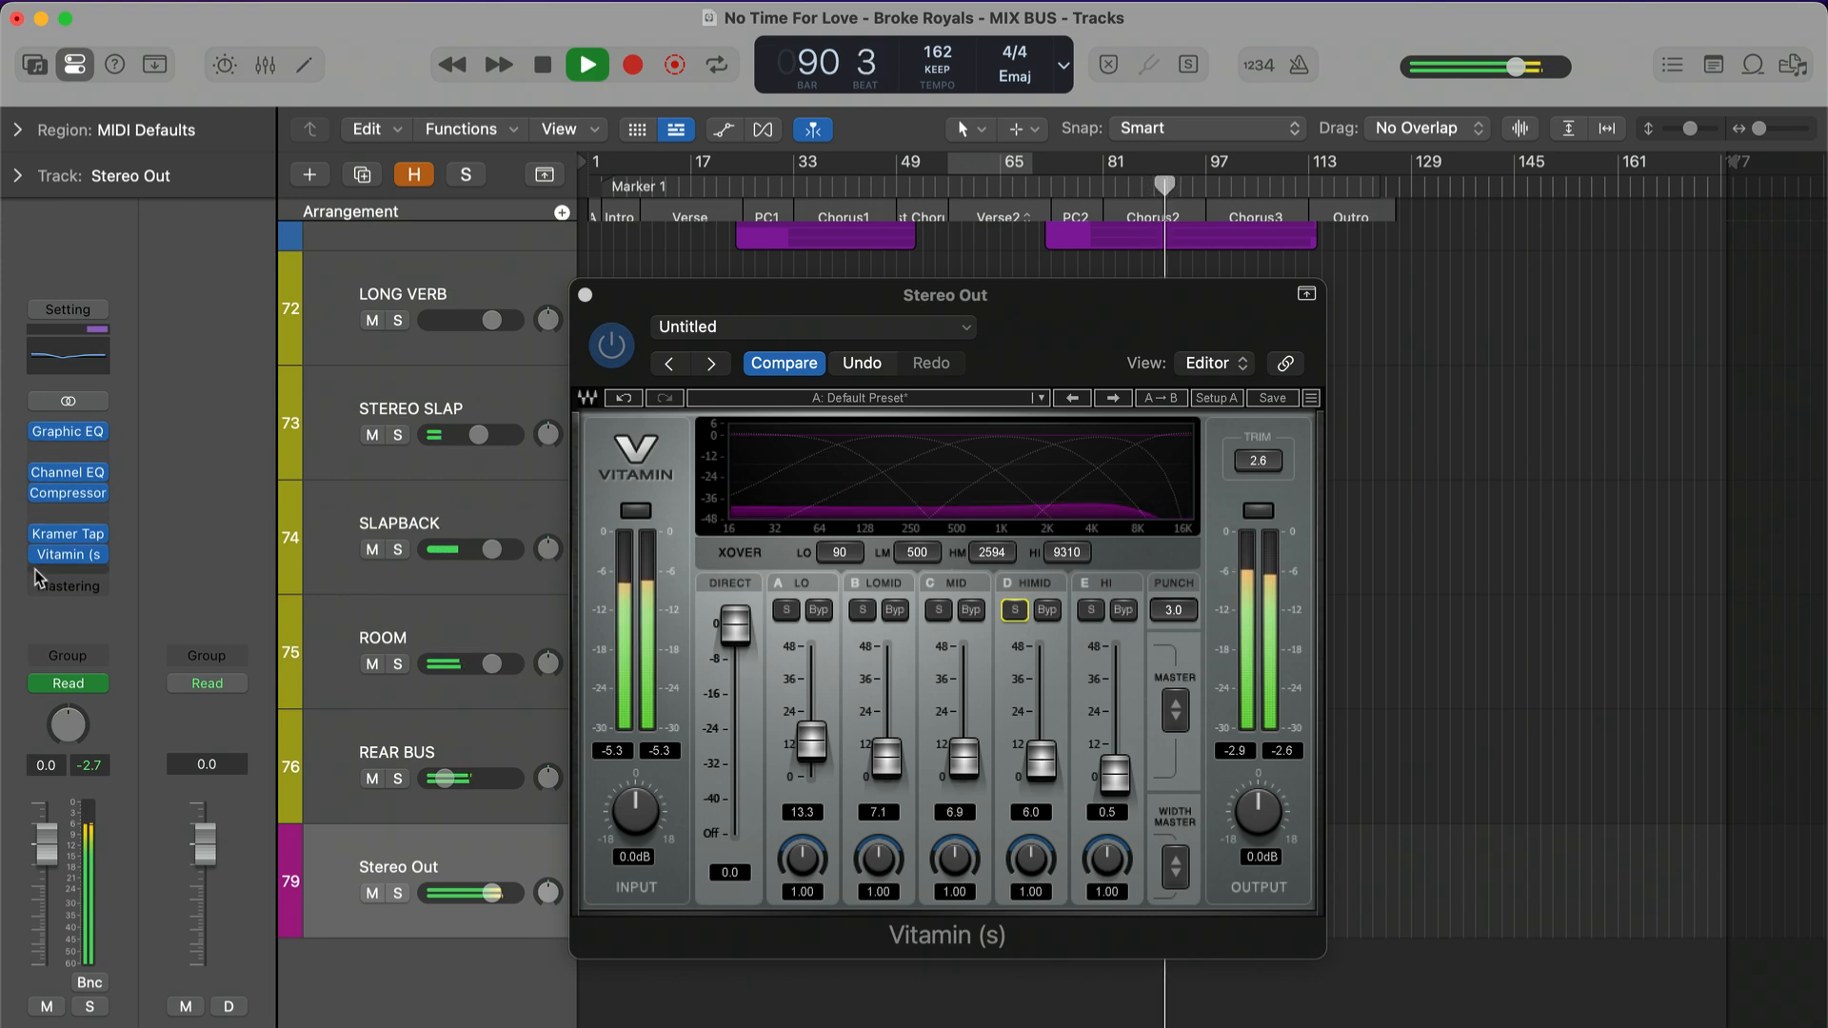
pyautogui.moveTo(39, 568)
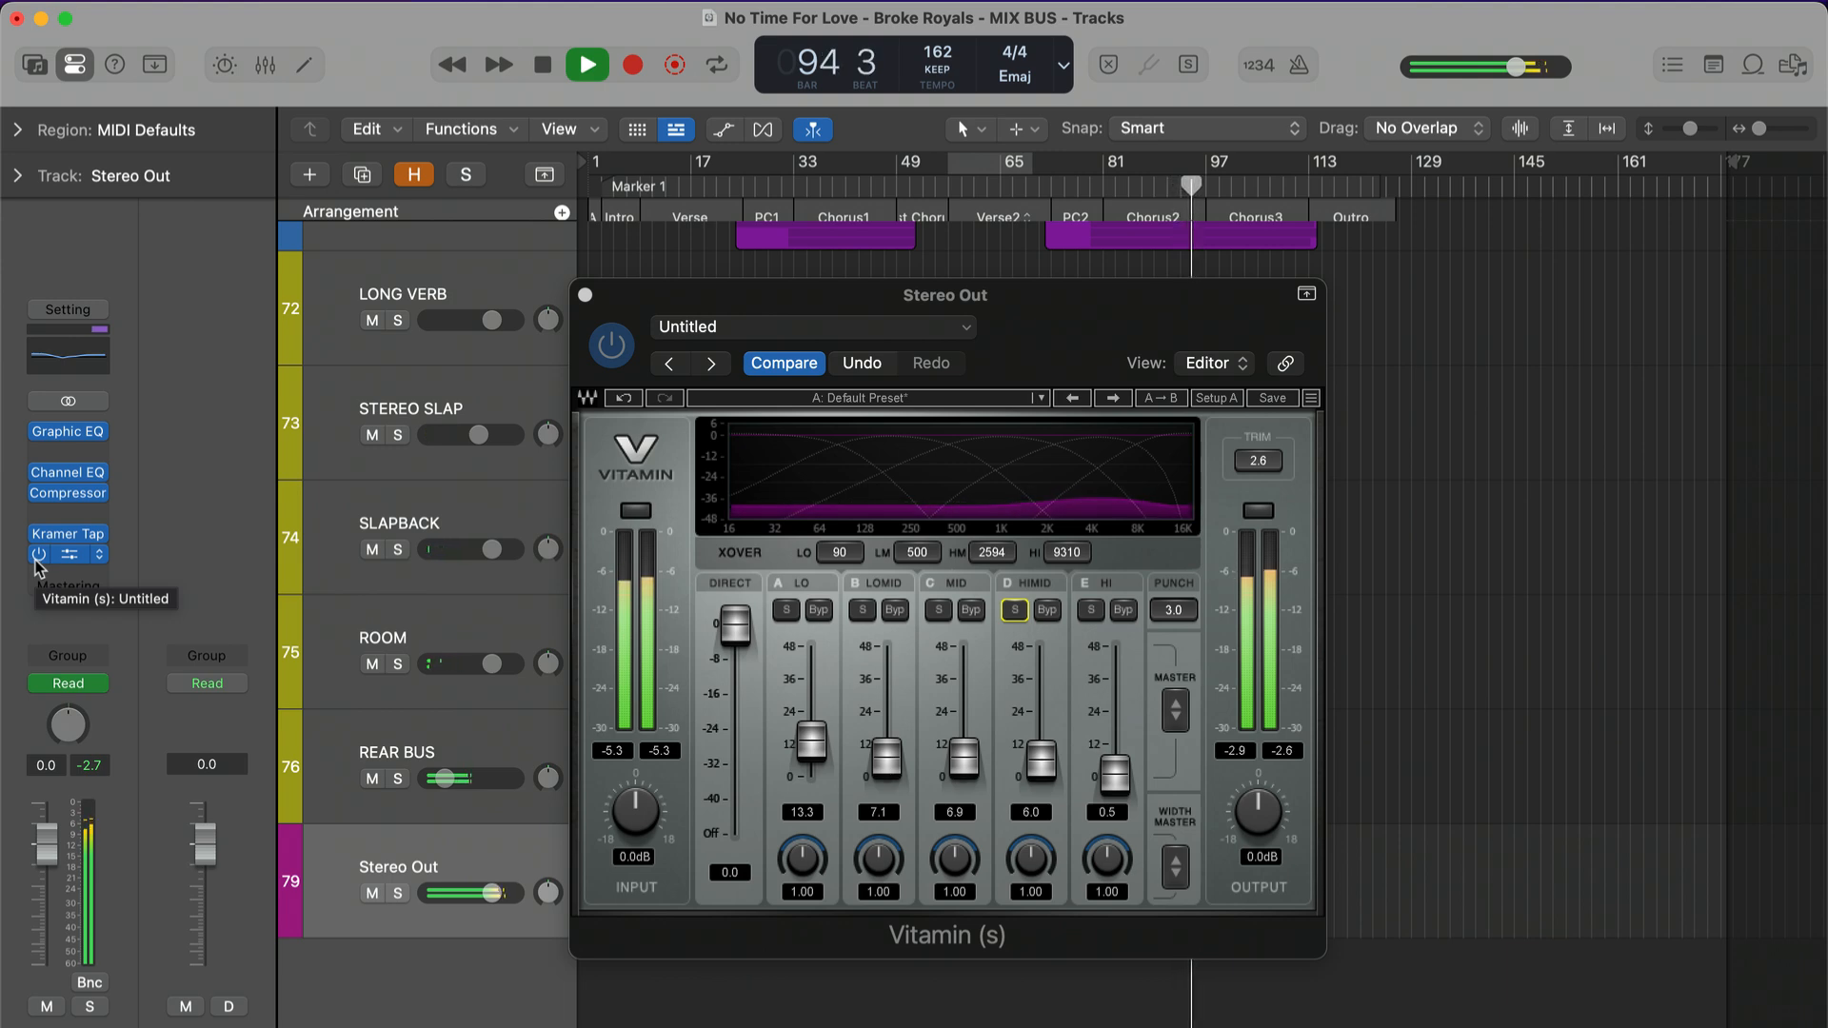
pyautogui.press('space')
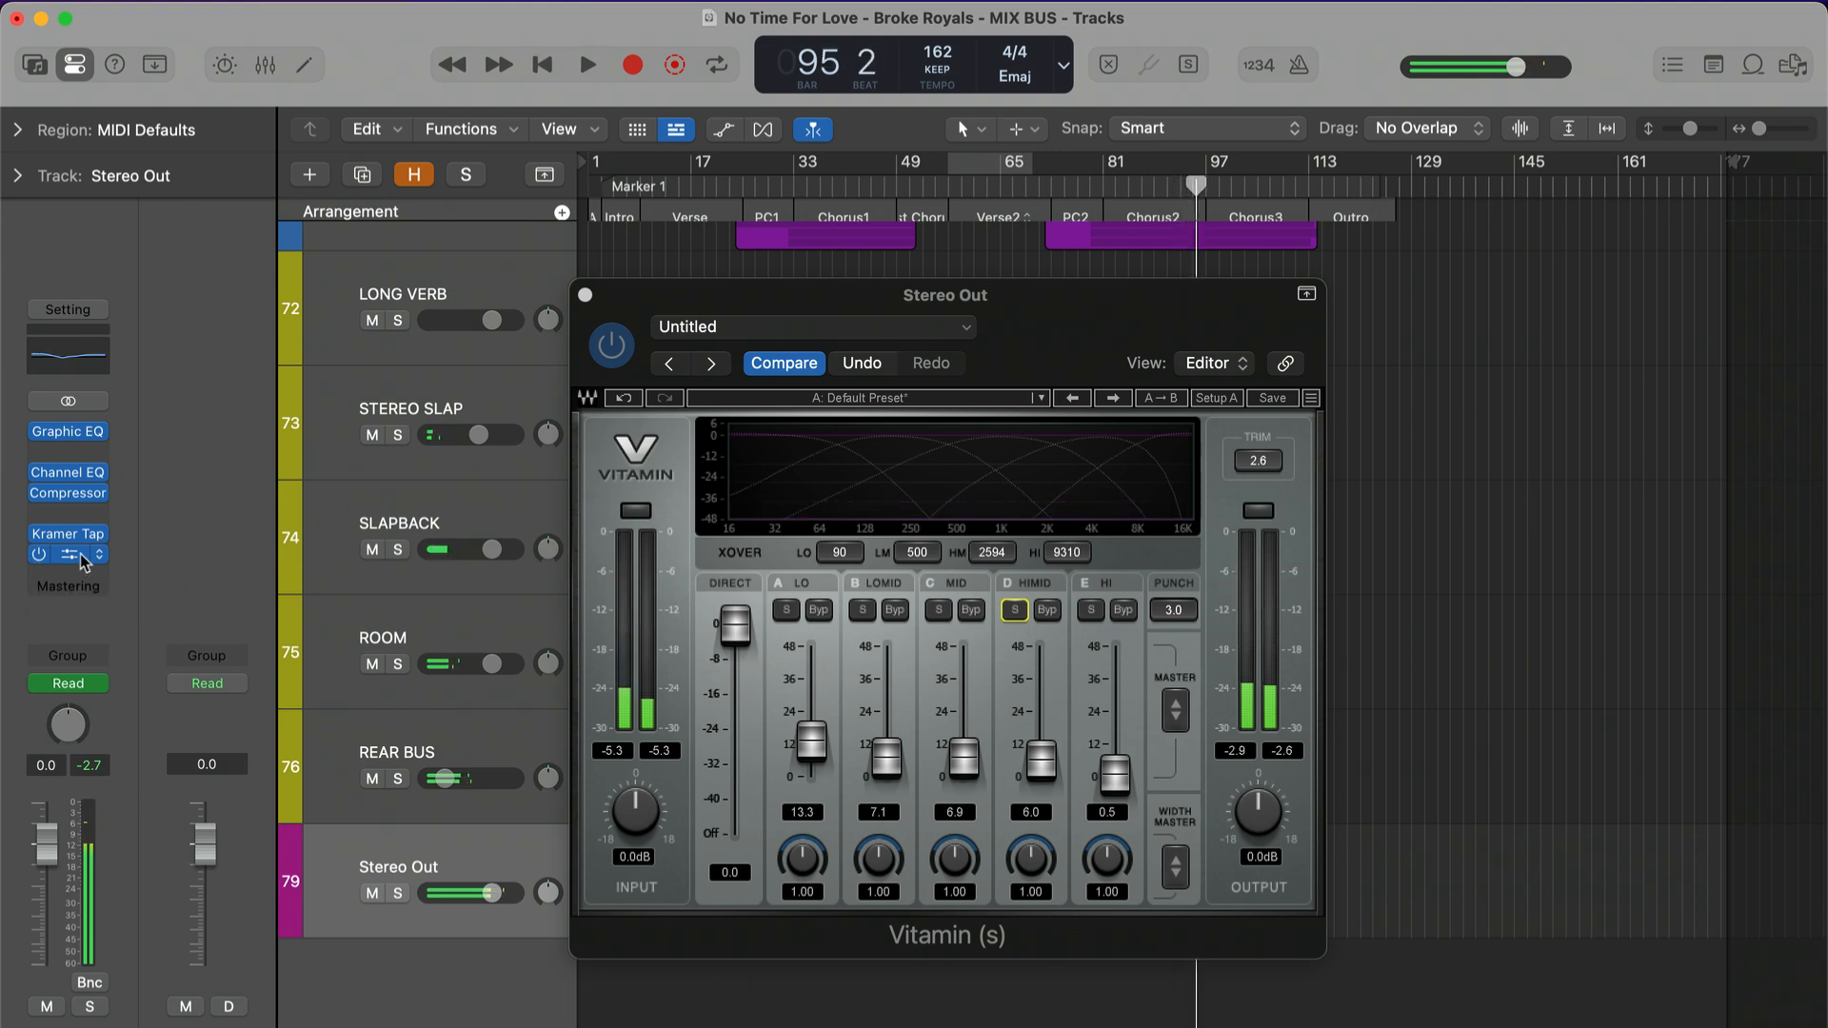